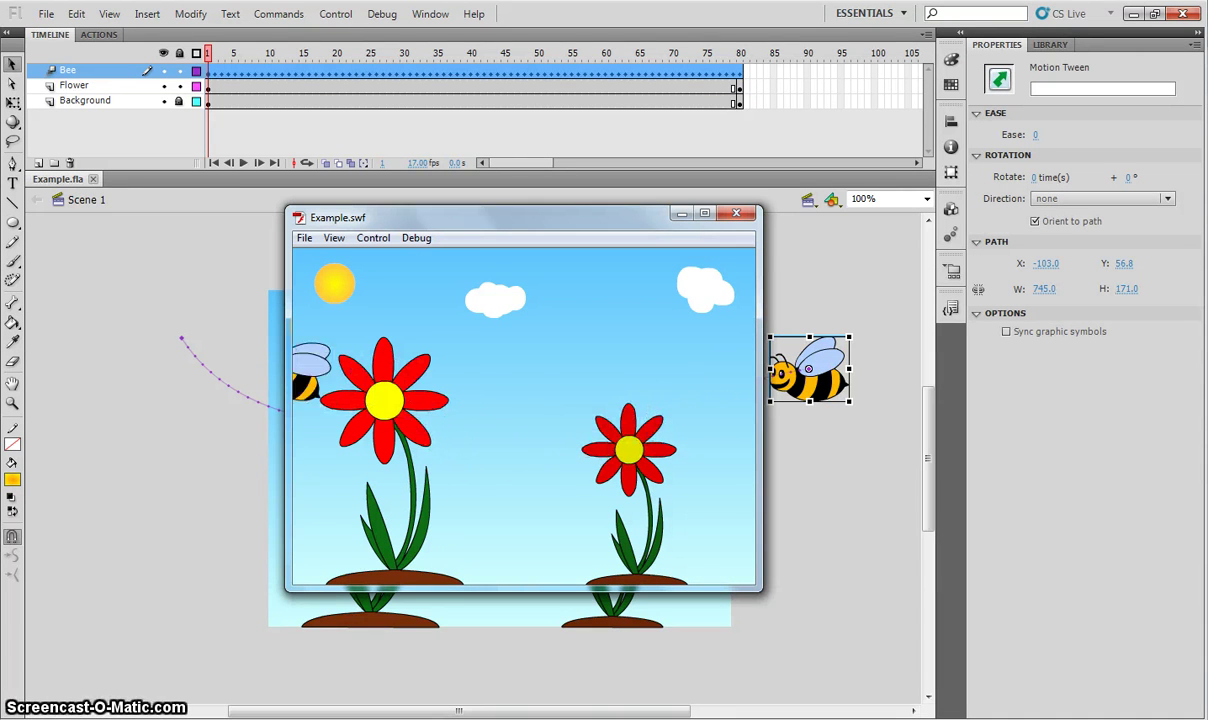
Close the example preview and create a new blank Flash document
{"action": "left_click", "coordinate": [739, 215]}
{"action": "left_click", "coordinate": [46, 13]}
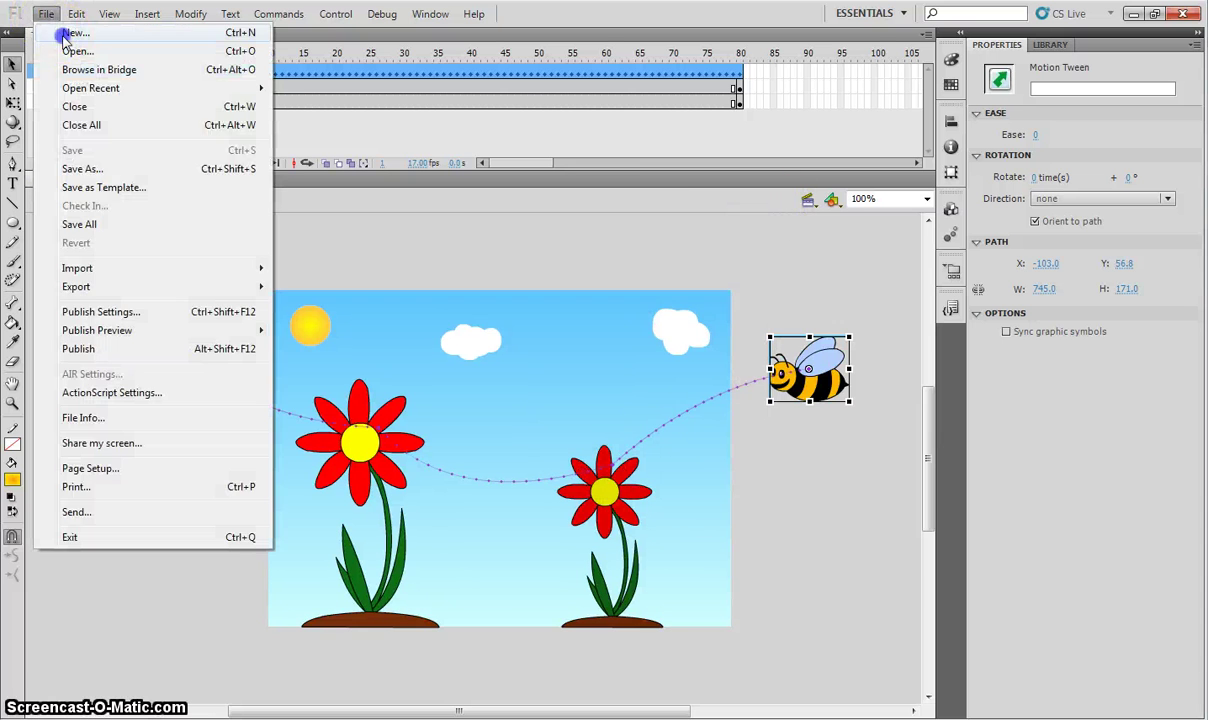
{"action": "left_click", "coordinate": [59, 30]}
{"action": "left_click", "coordinate": [794, 550]}
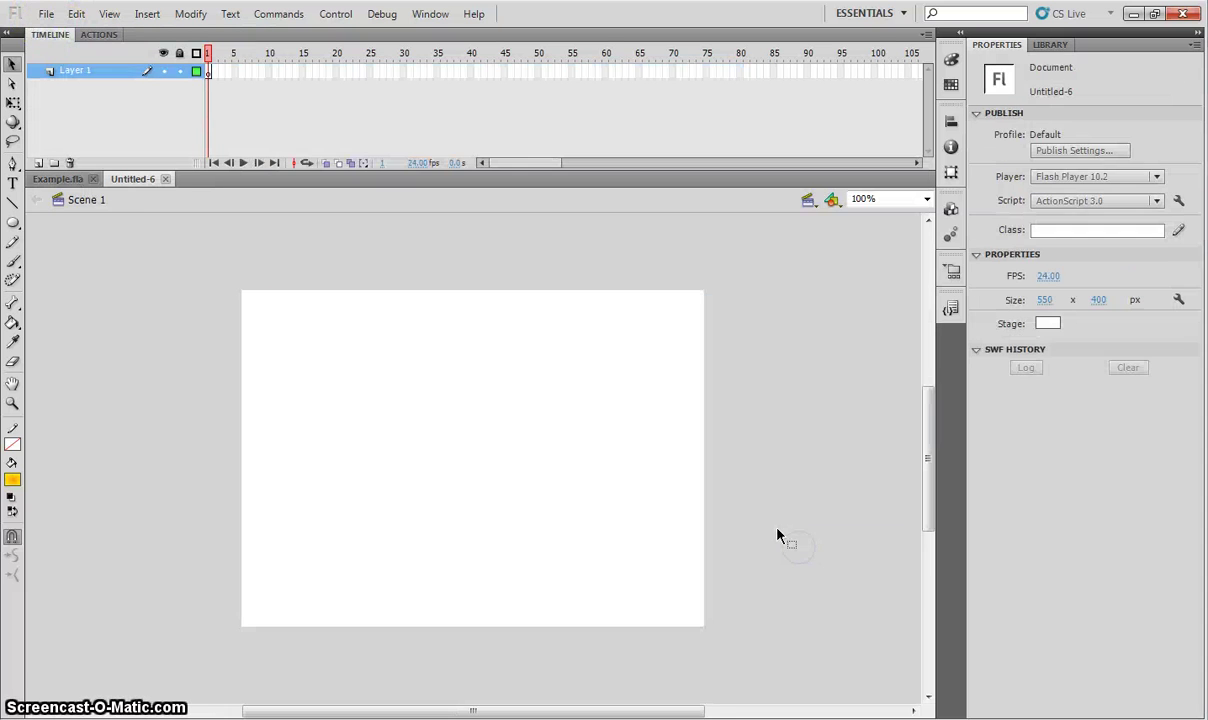
Rename Layer 1 to Background
{"action": "double_click", "coordinate": [70, 71]}
{"action": "type", "text": "Back"}
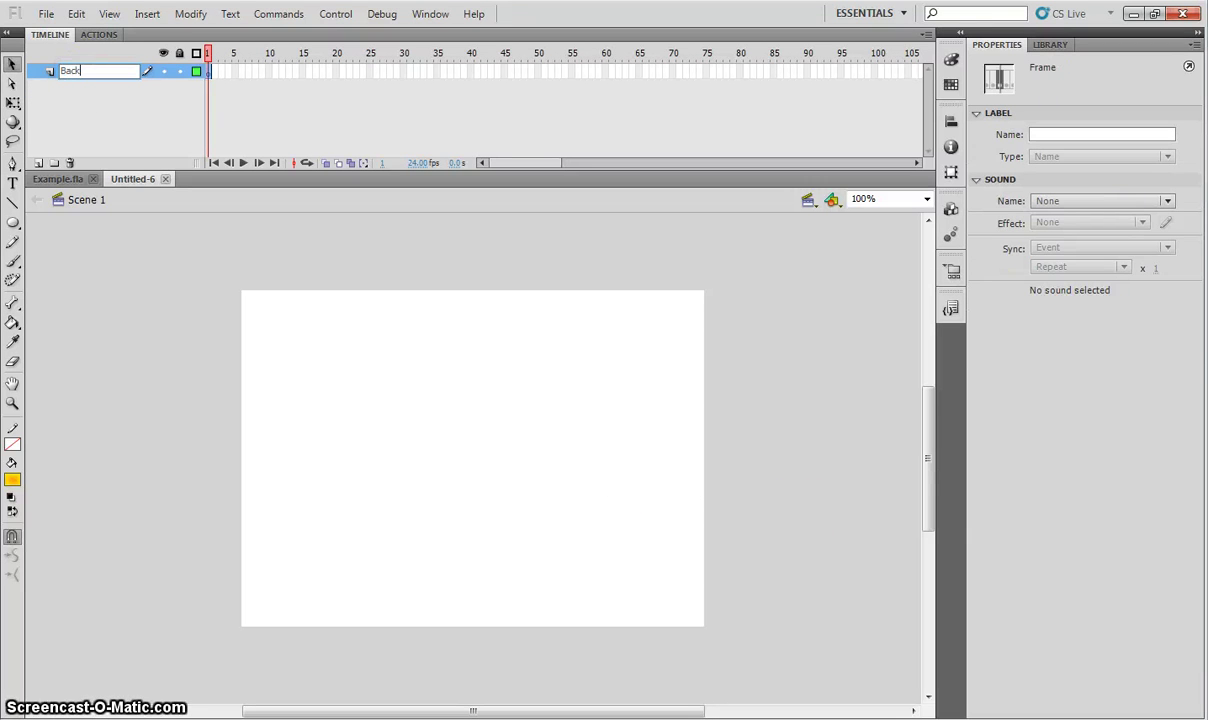
{"action": "type", "text": "ground"}
{"action": "key", "text": "Return"}
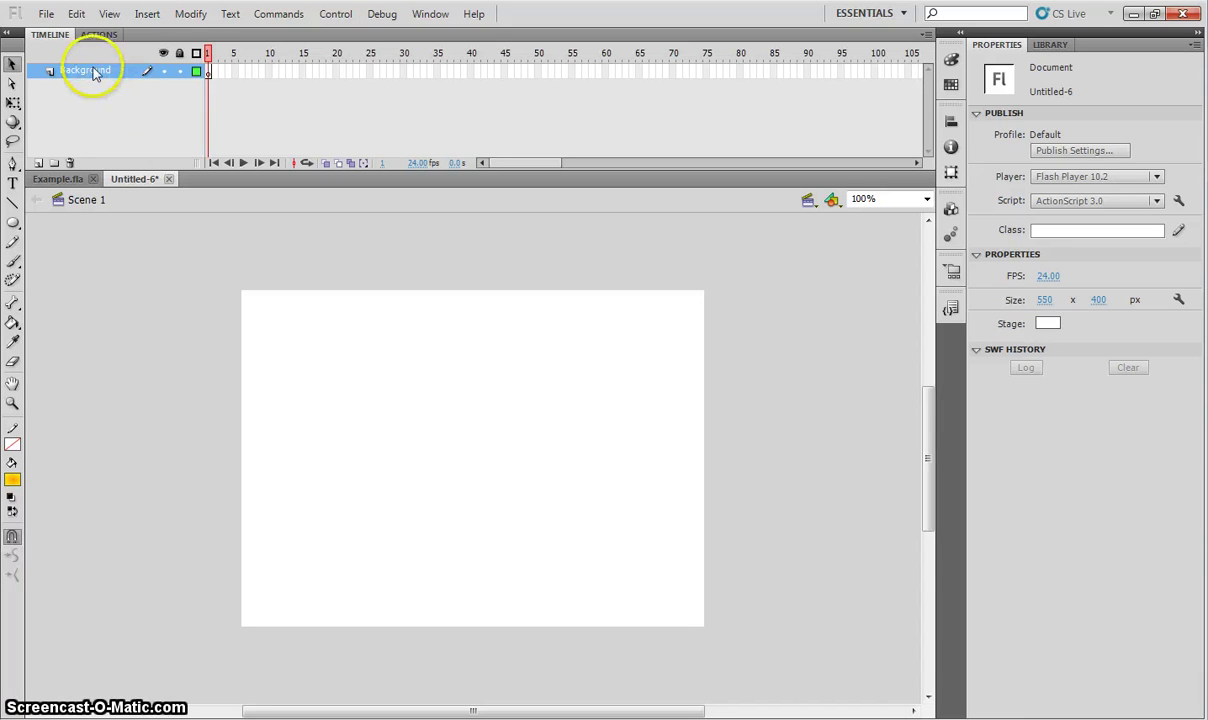
Draw a rectangle in the middle of the stage and fill it solid blue
{"action": "key", "text": "b"}
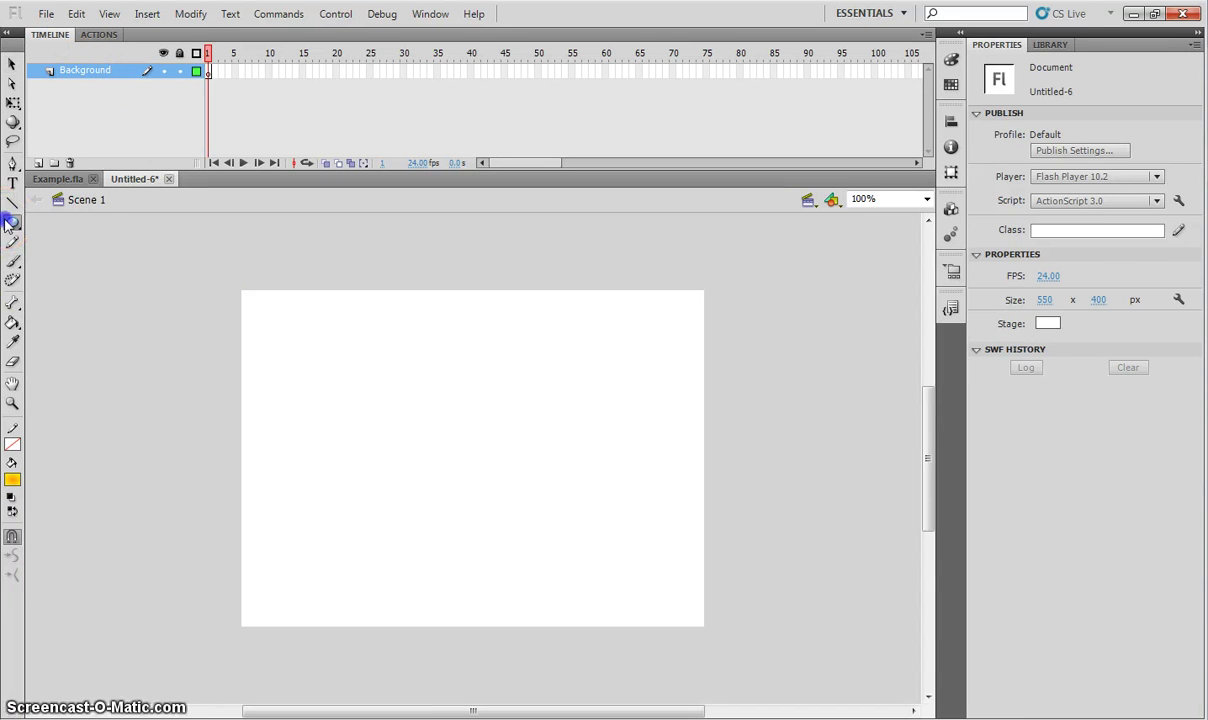
{"action": "left_click_drag", "start_coordinate": [12, 221], "coordinate": [45, 219]}
{"action": "left_click_drag", "start_coordinate": [336, 369], "coordinate": [336, 369]}
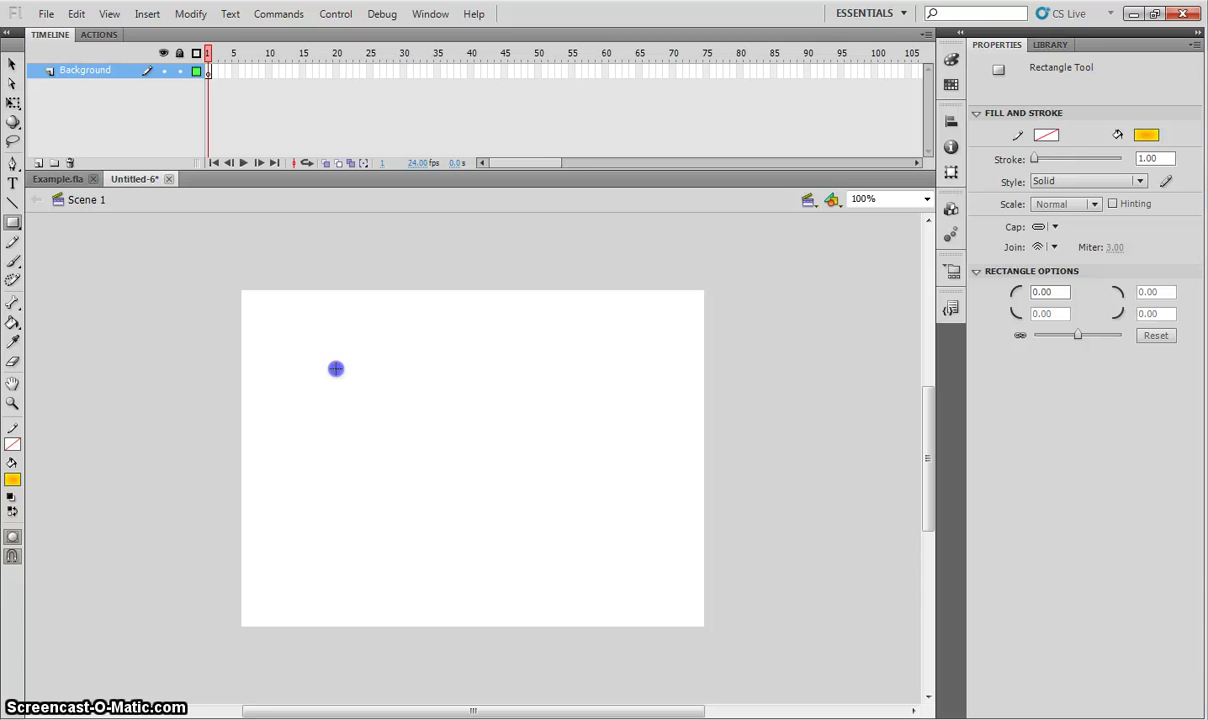
{"action": "left_click_drag", "start_coordinate": [377, 410], "coordinate": [641, 542]}
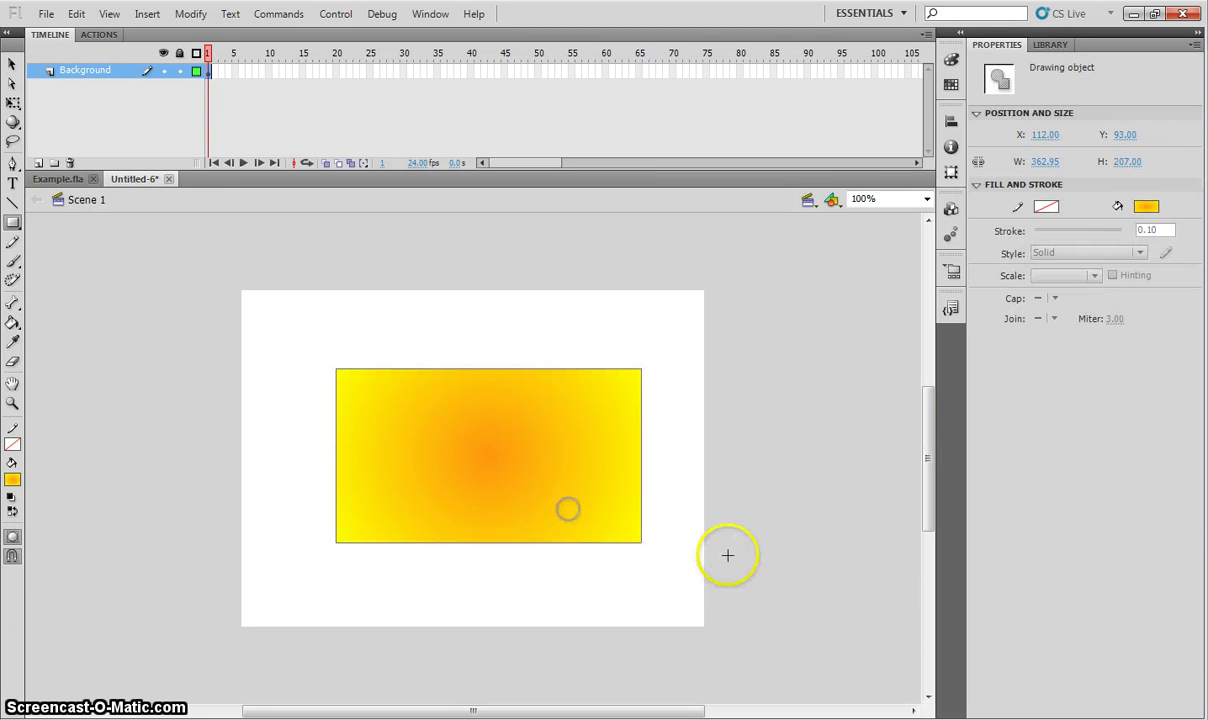
{"action": "left_click", "coordinate": [13, 64]}
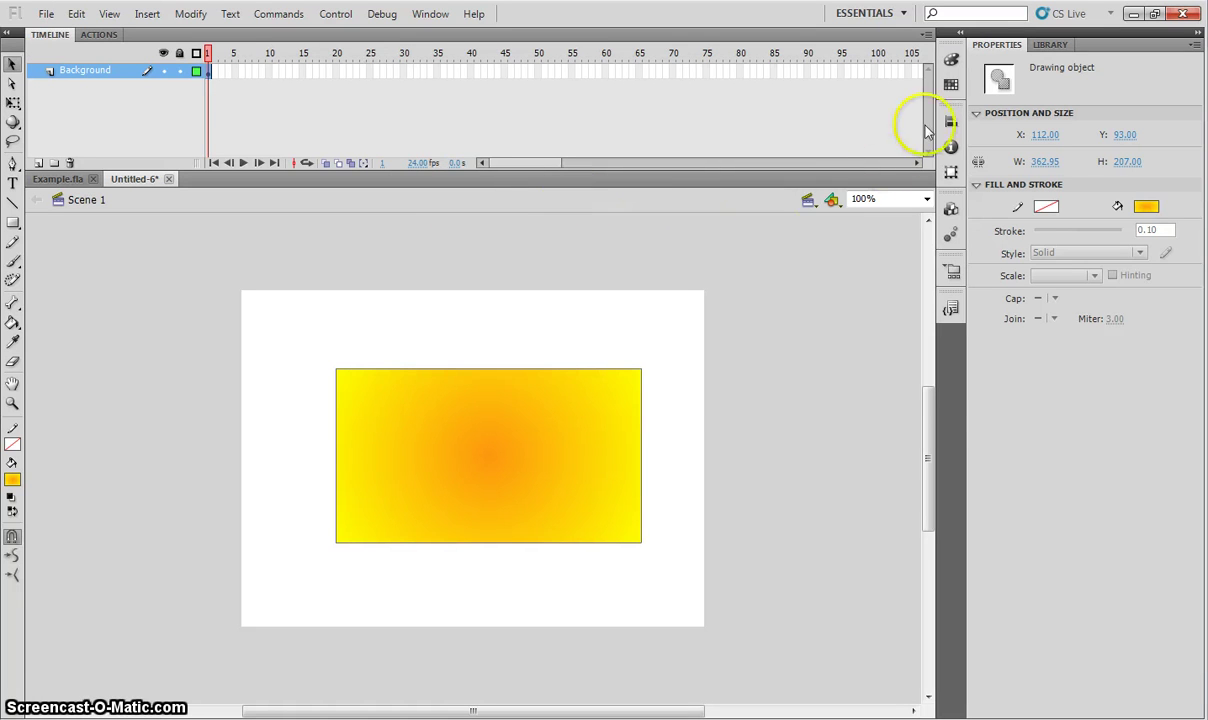
{"action": "left_click", "coordinate": [1146, 206]}
{"action": "left_click", "coordinate": [1073, 305]}
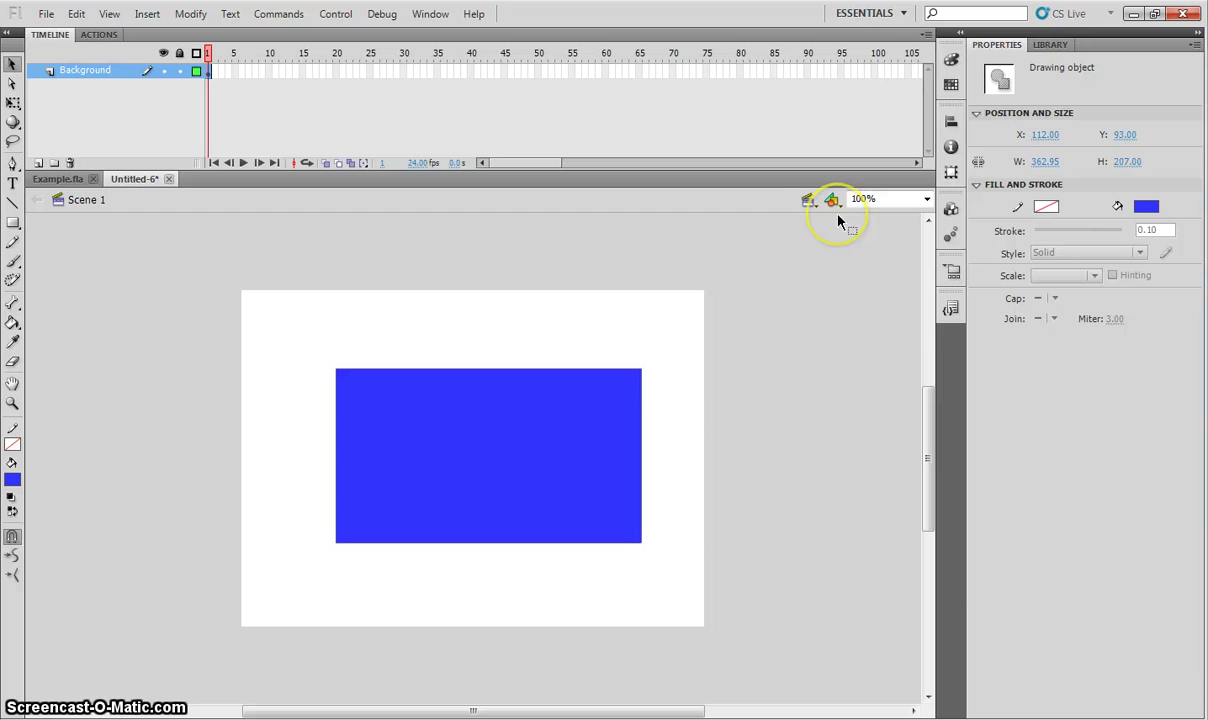
Change the rectangle's fill to a linear gradient with a bright blue left stop
{"action": "left_click", "coordinate": [951, 62]}
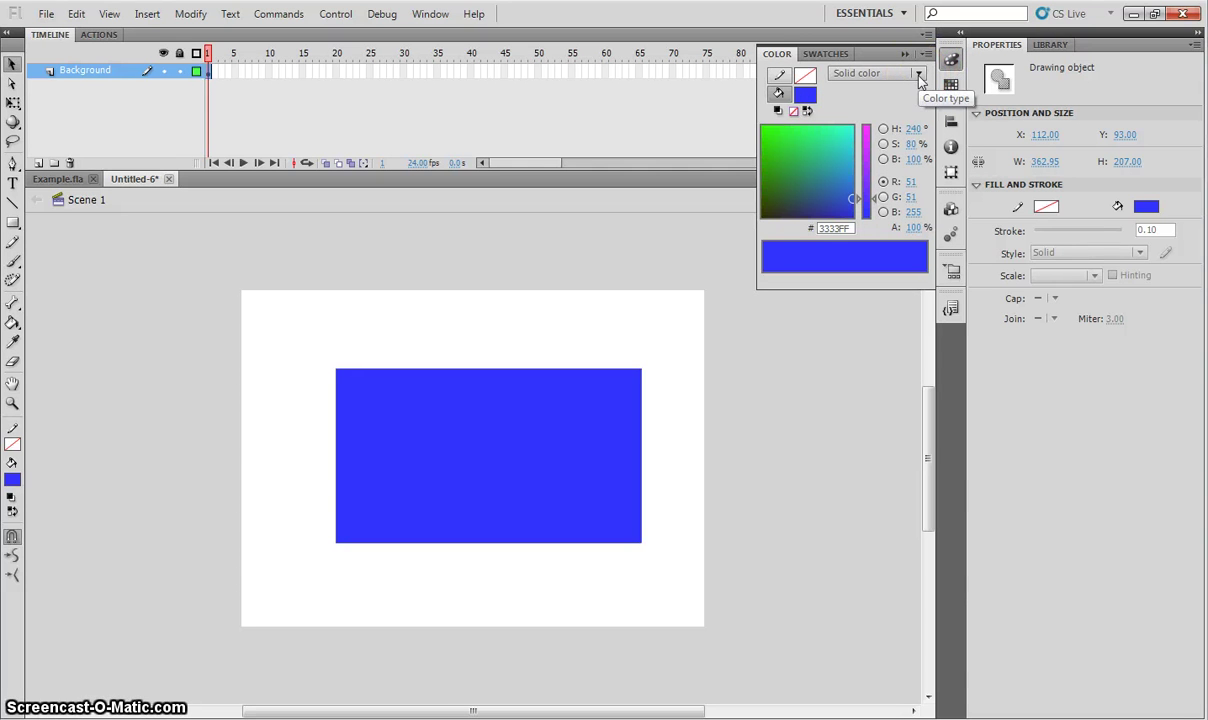
{"action": "left_click", "coordinate": [918, 76]}
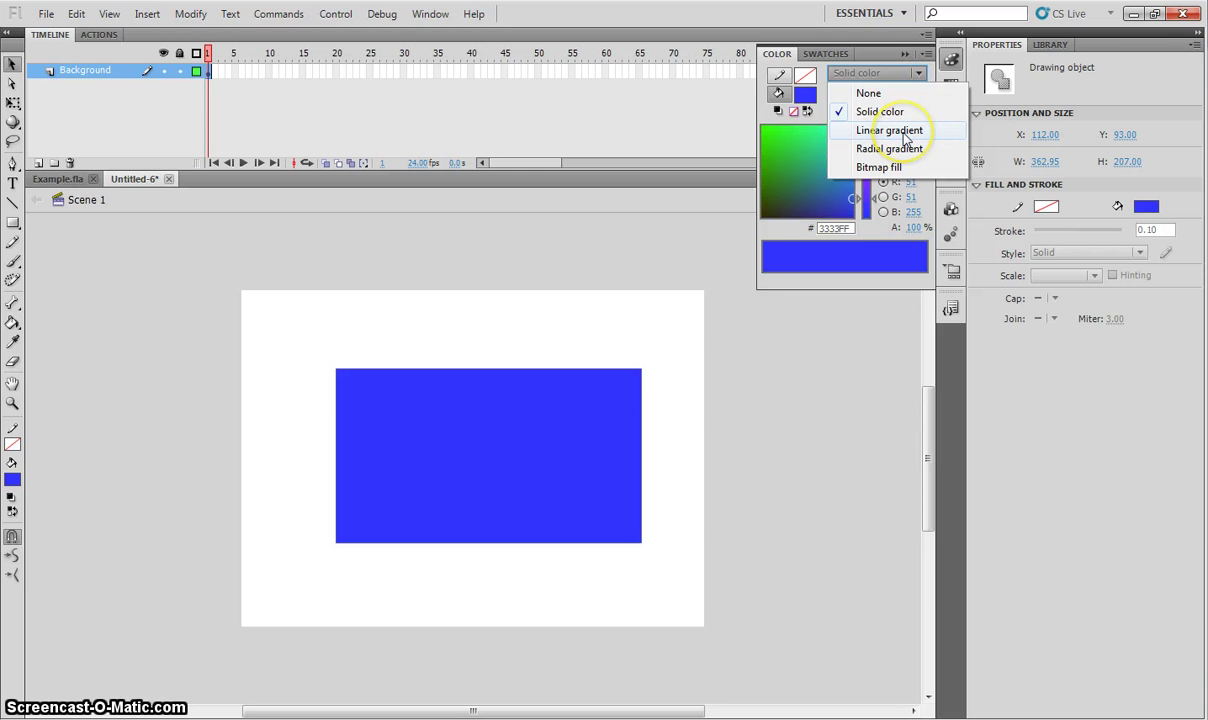
{"action": "left_click", "coordinate": [890, 130]}
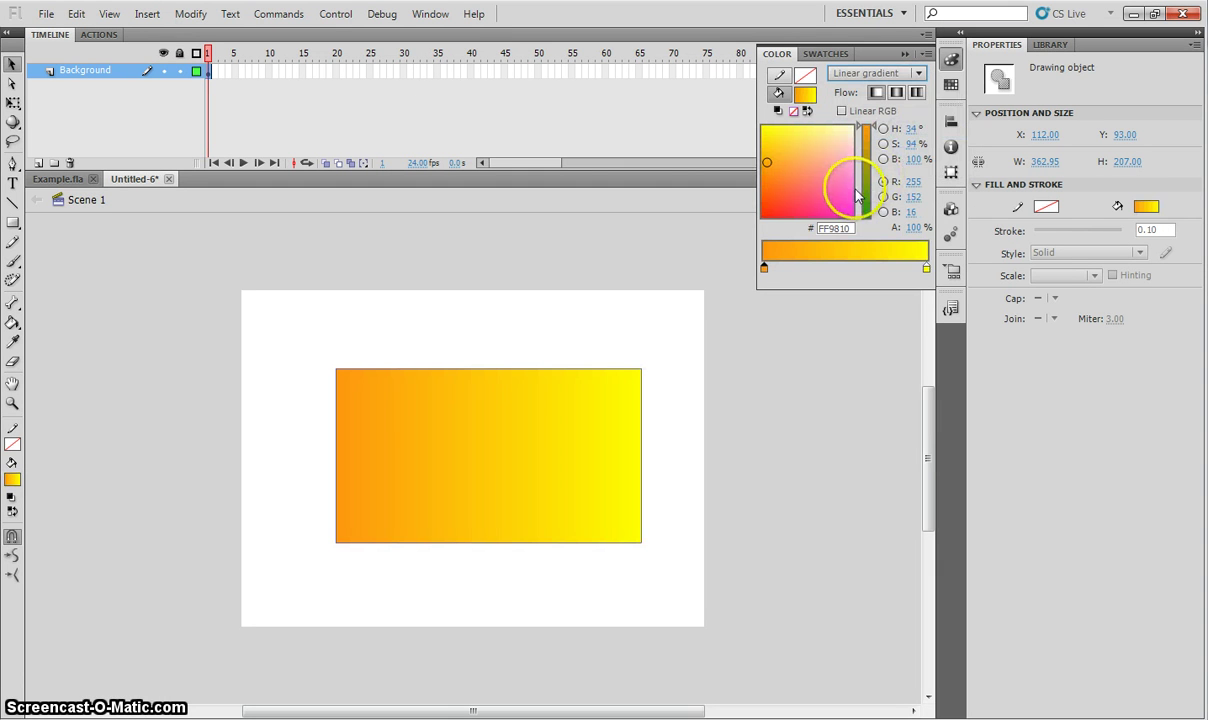
{"action": "left_click_drag", "start_coordinate": [867, 146], "coordinate": [873, 218]}
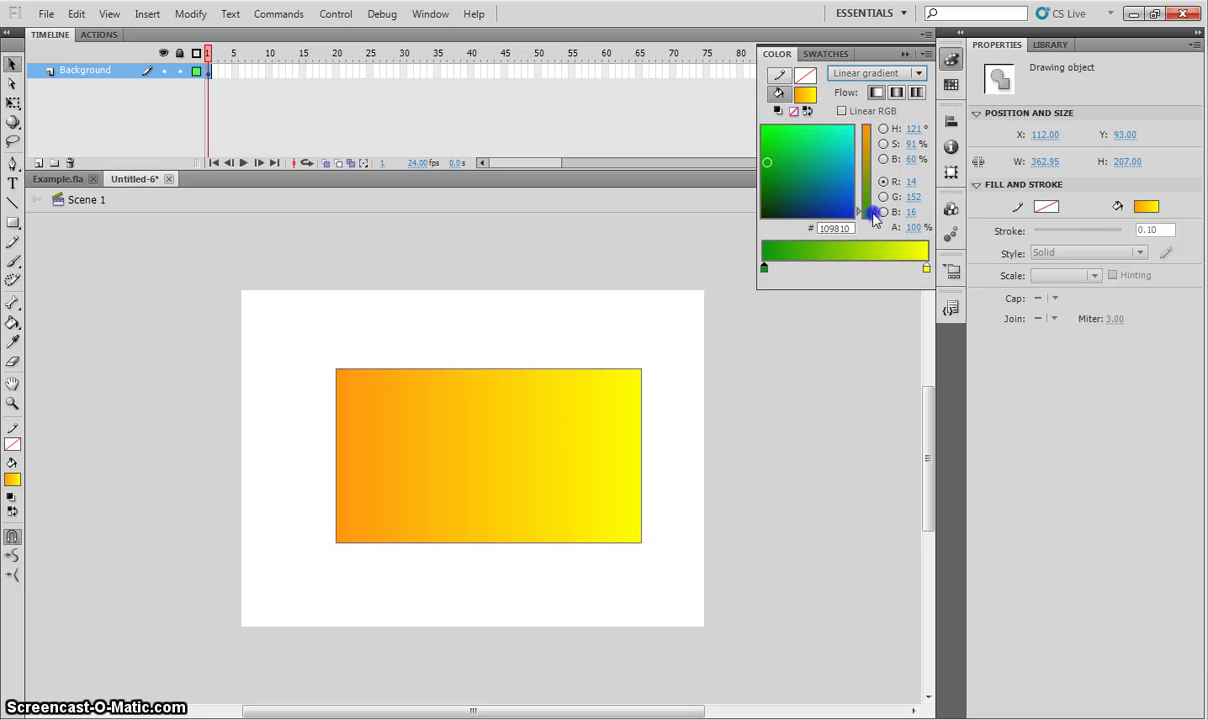
{"action": "left_click_drag", "start_coordinate": [825, 183], "coordinate": [863, 160]}
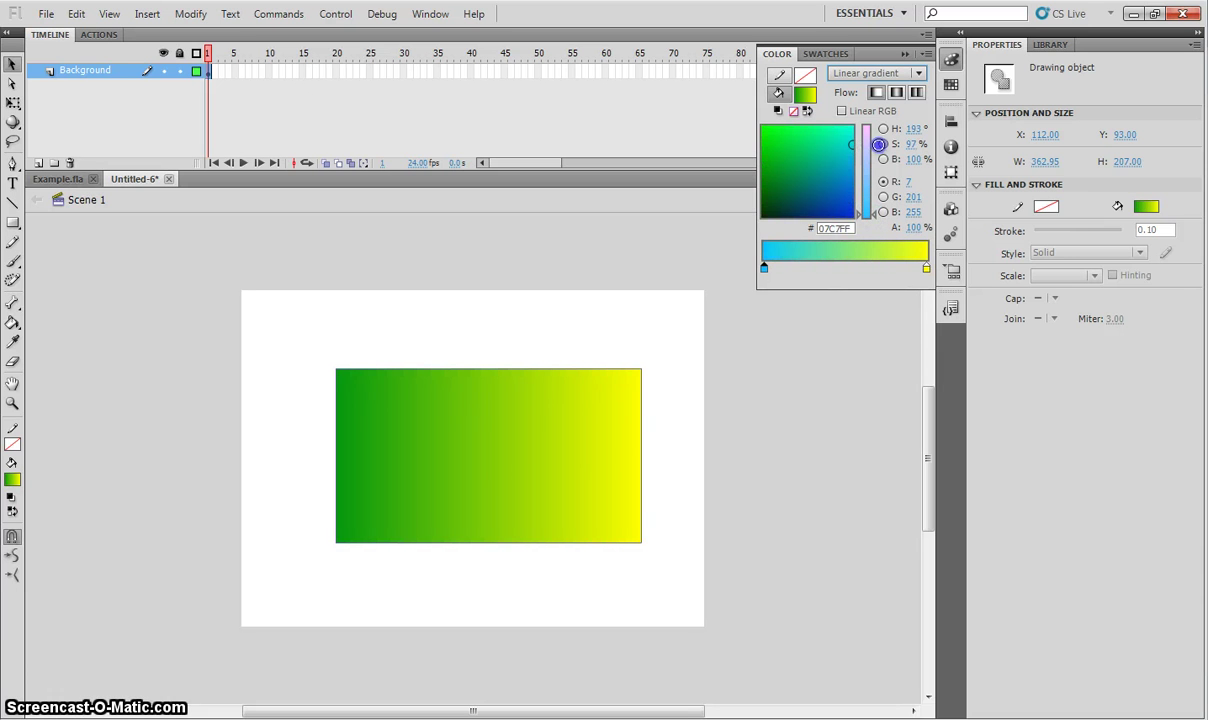
Set the gradient's right stop to a pale, almost white cyan
{"action": "left_click", "coordinate": [926, 266]}
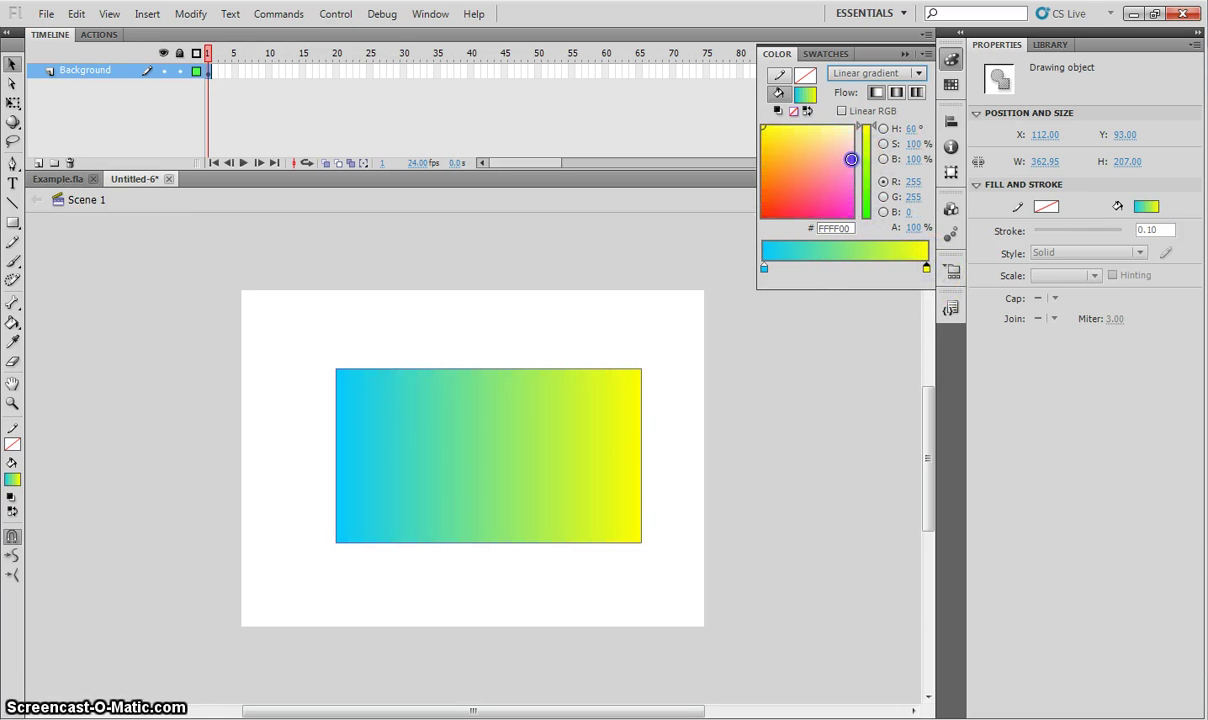
{"action": "left_click", "coordinate": [850, 162]}
{"action": "left_click", "coordinate": [869, 188]}
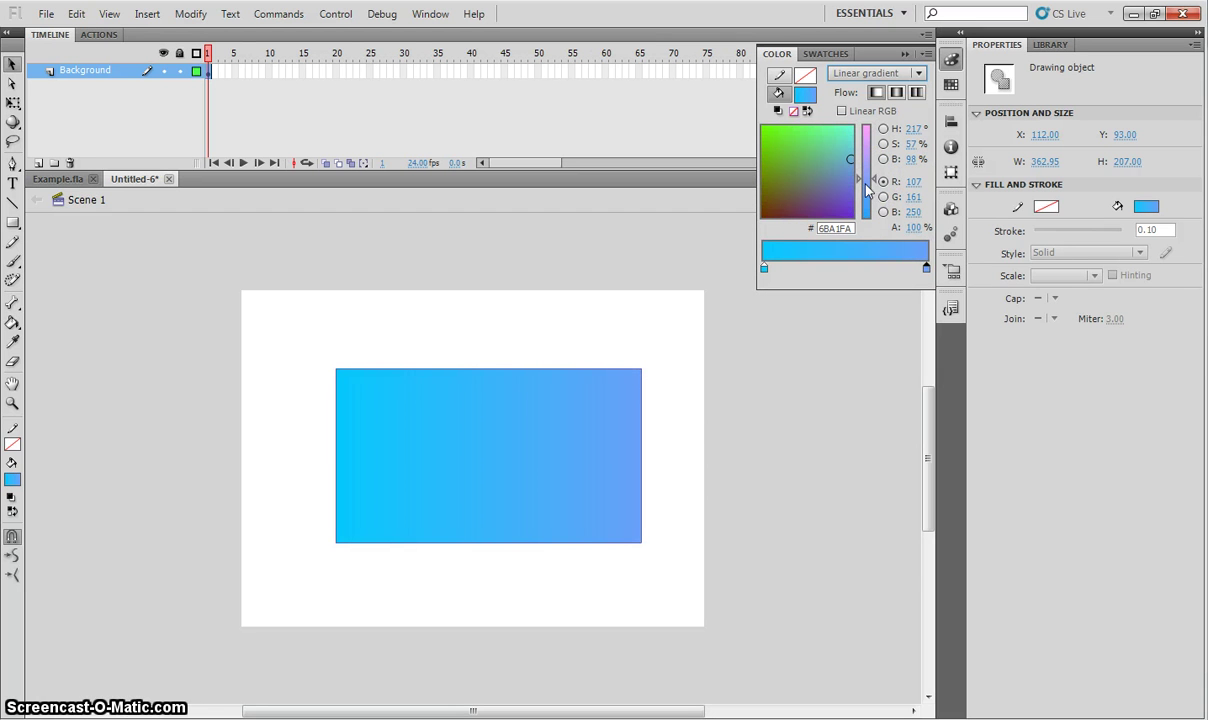
{"action": "left_click_drag", "start_coordinate": [857, 182], "coordinate": [859, 137]}
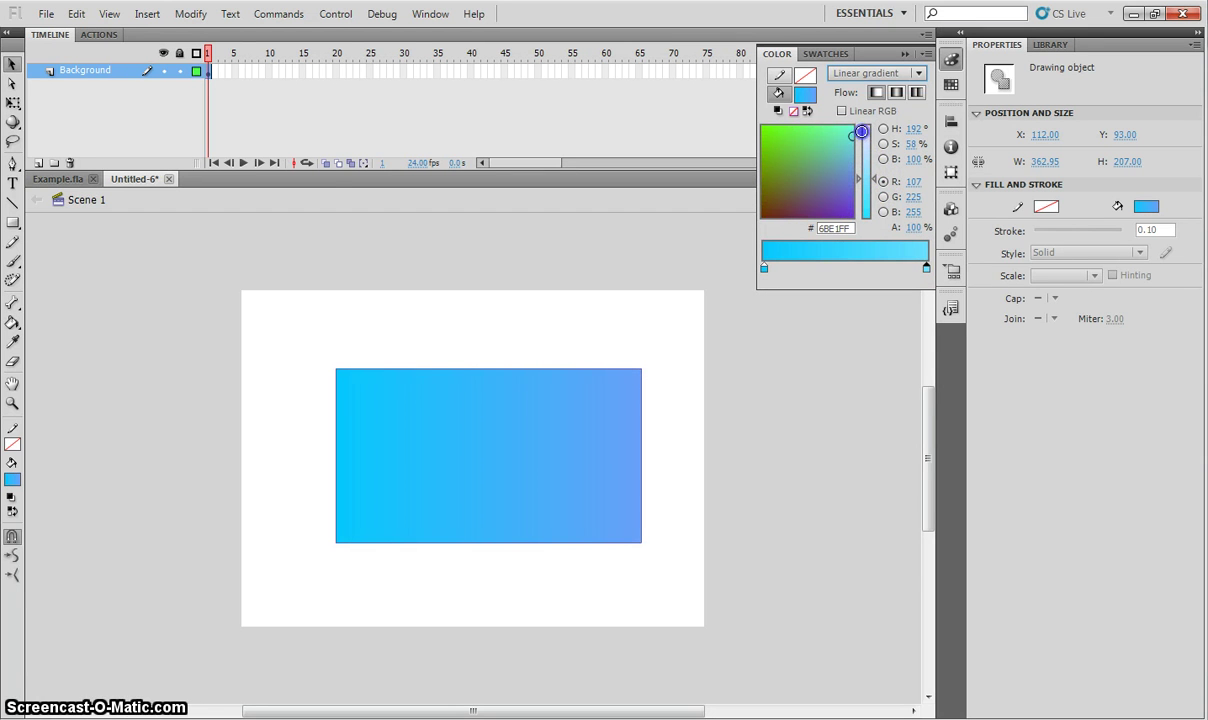
{"action": "left_click", "coordinate": [867, 157]}
{"action": "left_click", "coordinate": [881, 155]}
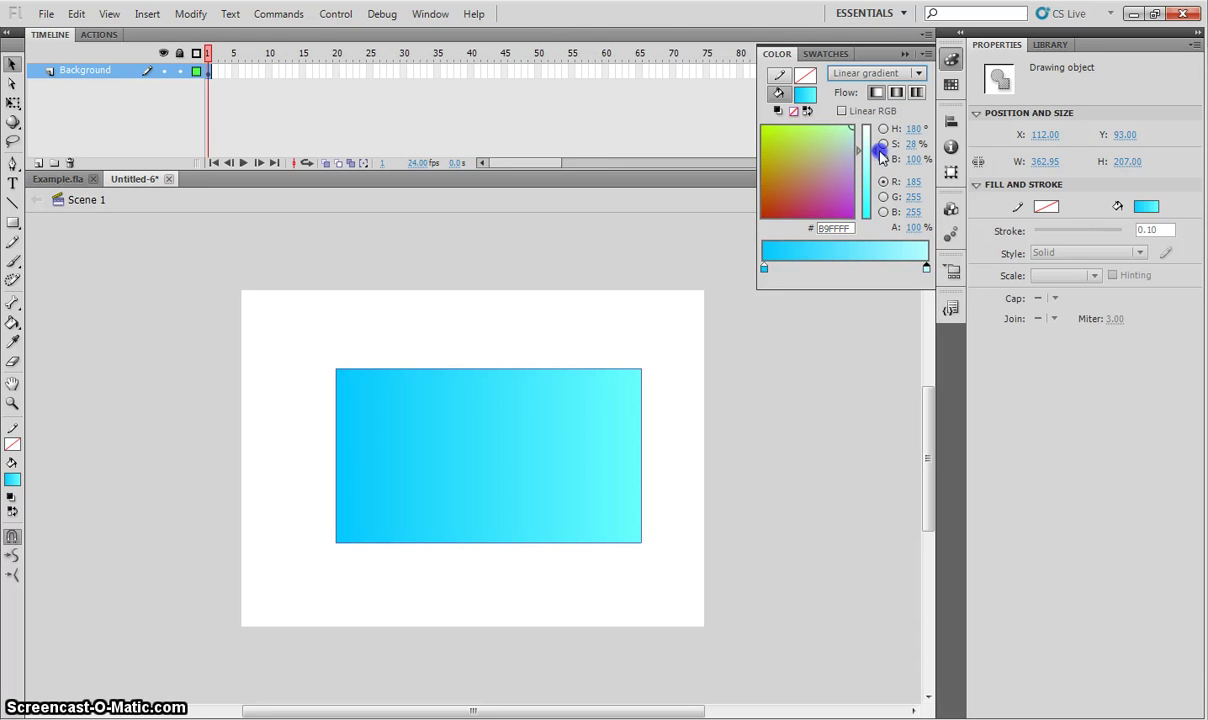
{"action": "left_click_drag", "start_coordinate": [866, 155], "coordinate": [861, 193]}
Soften the gradient's left stop to a lighter blue
{"action": "left_click", "coordinate": [763, 267]}
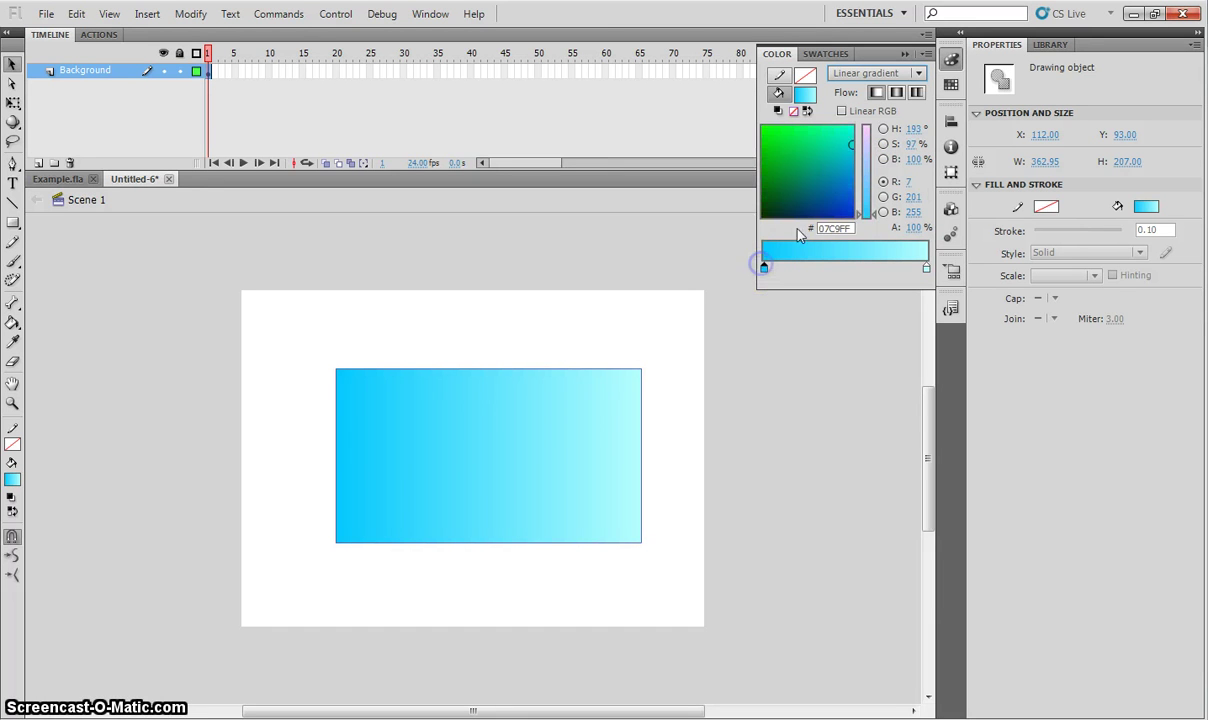
{"action": "left_click_drag", "start_coordinate": [859, 135], "coordinate": [859, 183]}
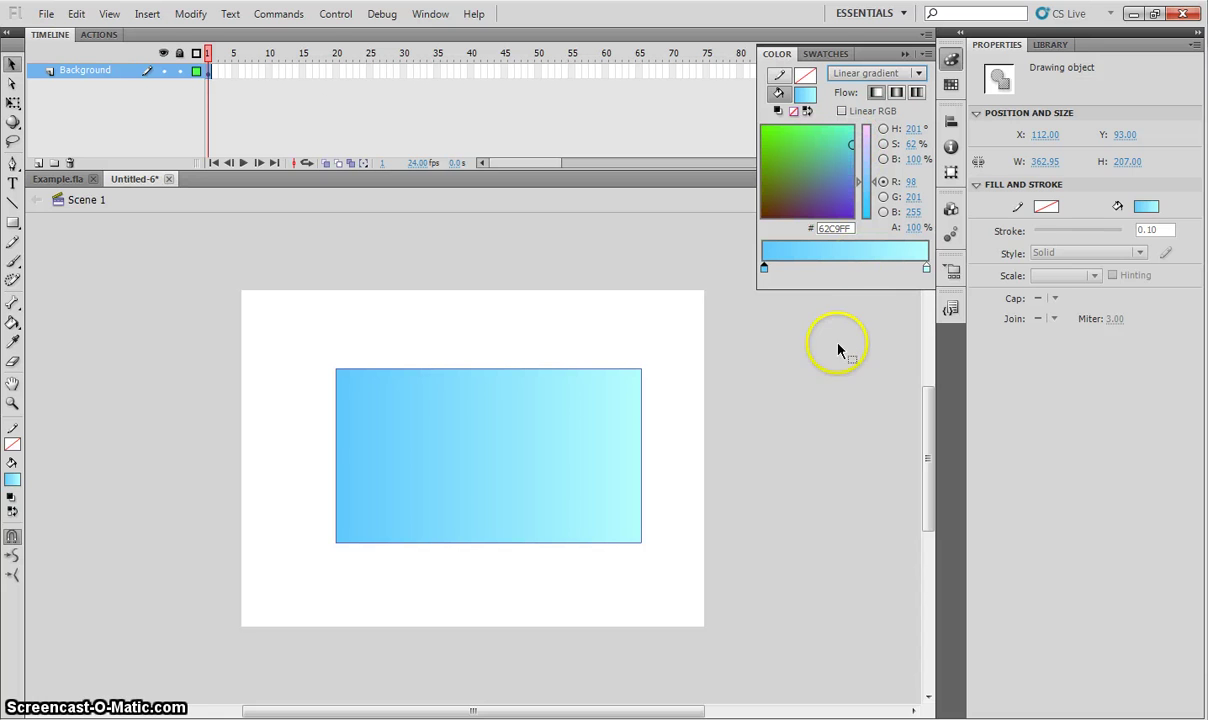
{"action": "left_click", "coordinate": [625, 318]}
{"action": "left_click", "coordinate": [512, 432]}
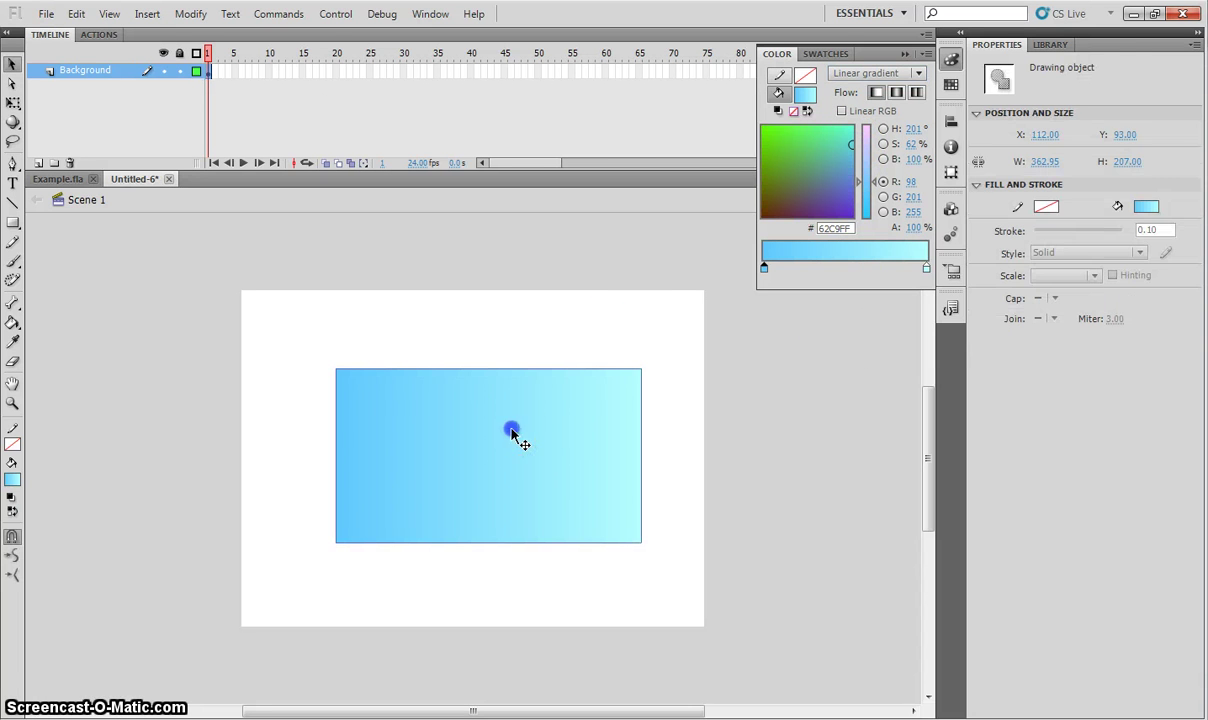
Rotate the rectangle a quarter turn and stretch it to the stage's full width and height
{"action": "left_click", "coordinate": [905, 53]}
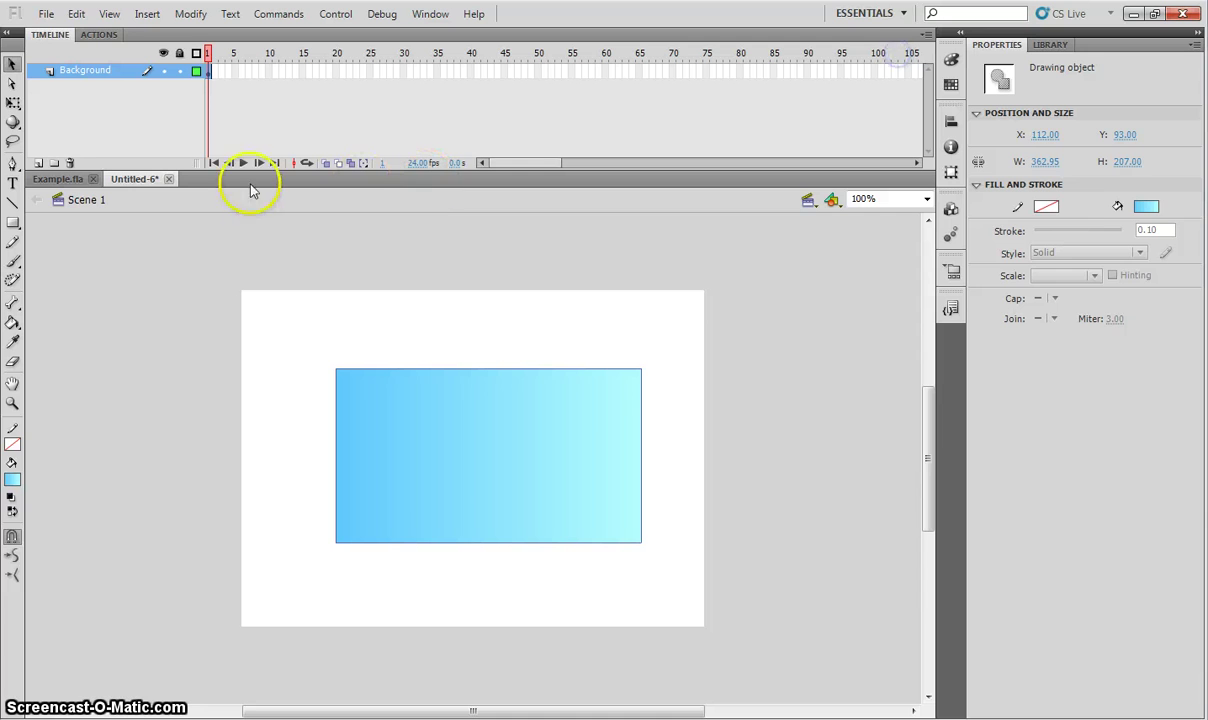
{"action": "left_click", "coordinate": [13, 104]}
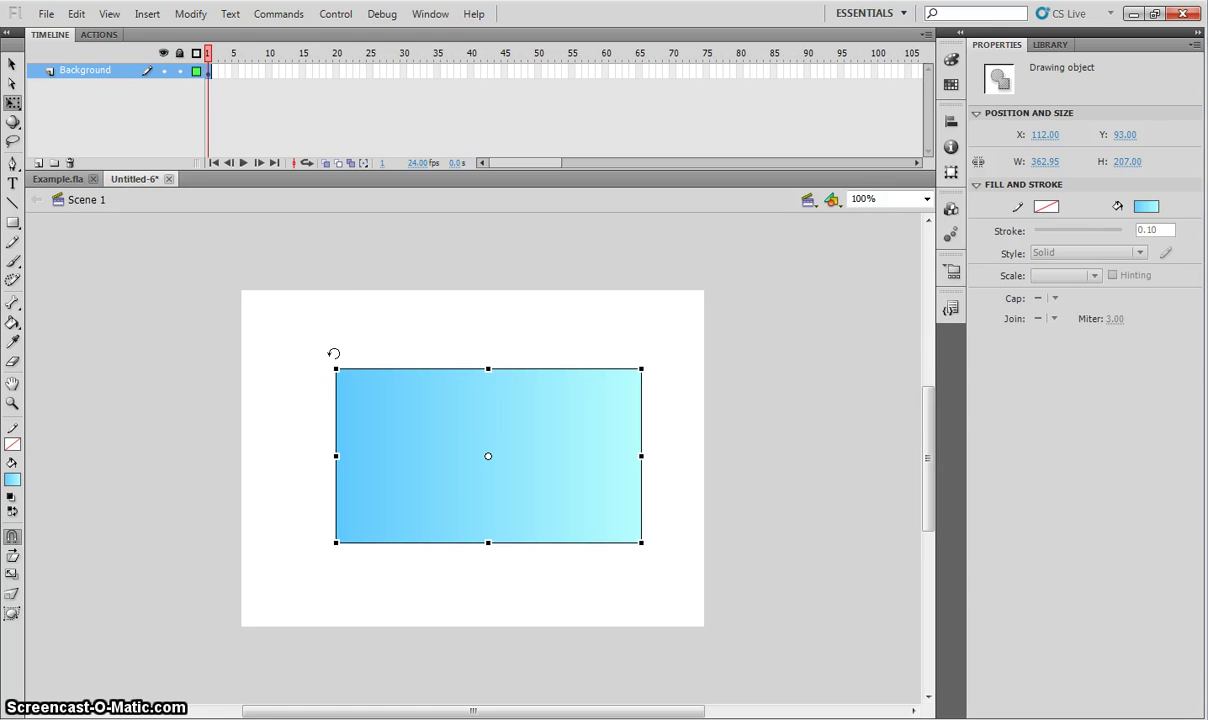
{"action": "left_click_drag", "start_coordinate": [341, 347], "coordinate": [609, 280]}
{"action": "left_click_drag", "start_coordinate": [480, 404], "coordinate": [299, 364]}
{"action": "left_click_drag", "start_coordinate": [415, 442], "coordinate": [706, 434]}
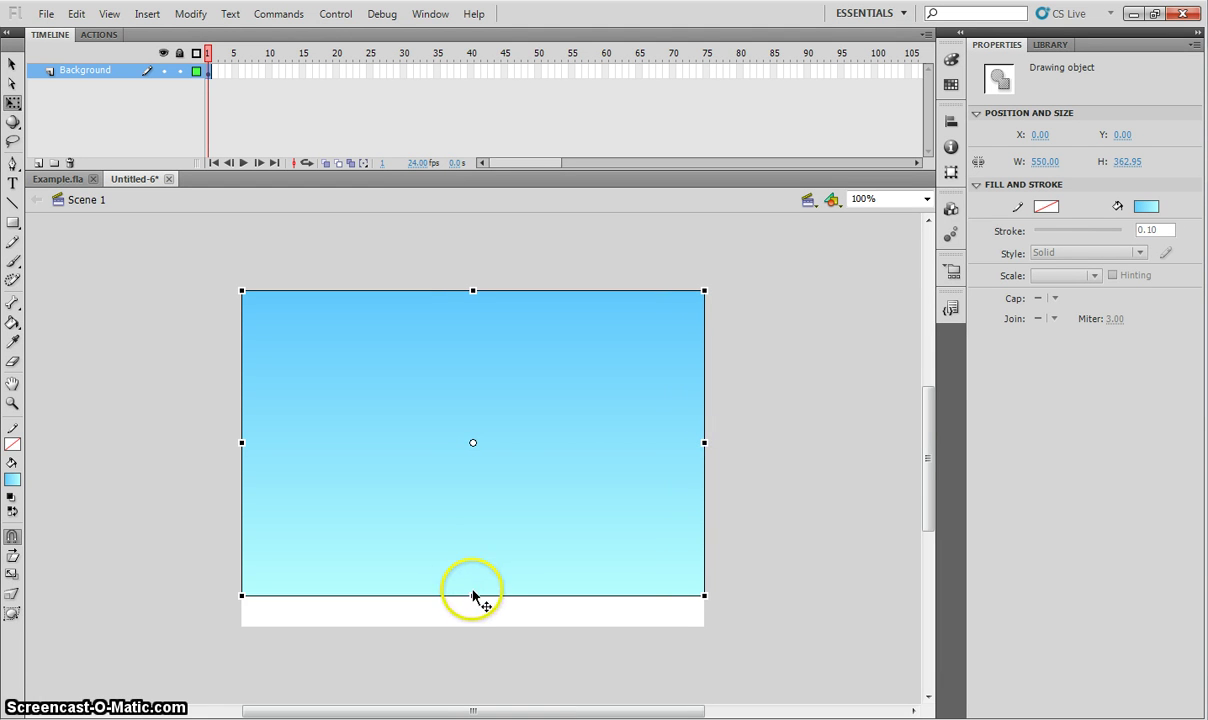
{"action": "left_click_drag", "start_coordinate": [472, 594], "coordinate": [476, 625]}
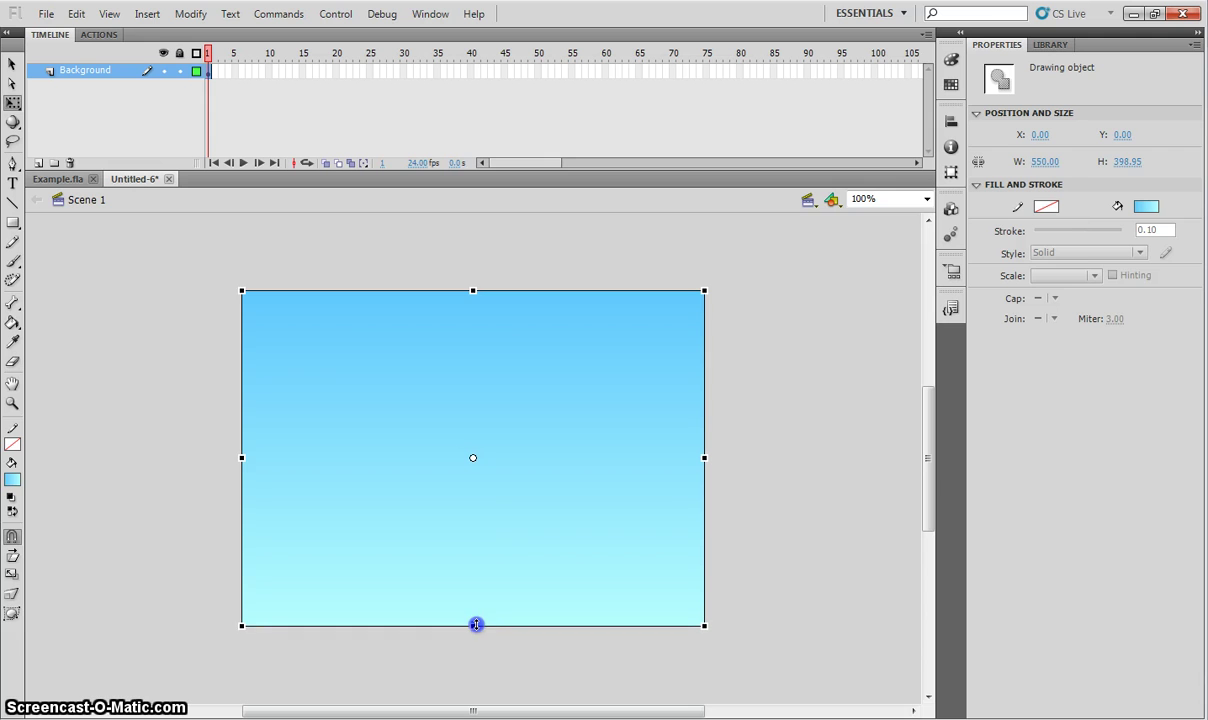
Extend the sky rectangle's bottom edge just past the bottom of the stage
{"action": "left_click", "coordinate": [10, 65]}
{"action": "left_click", "coordinate": [143, 332]}
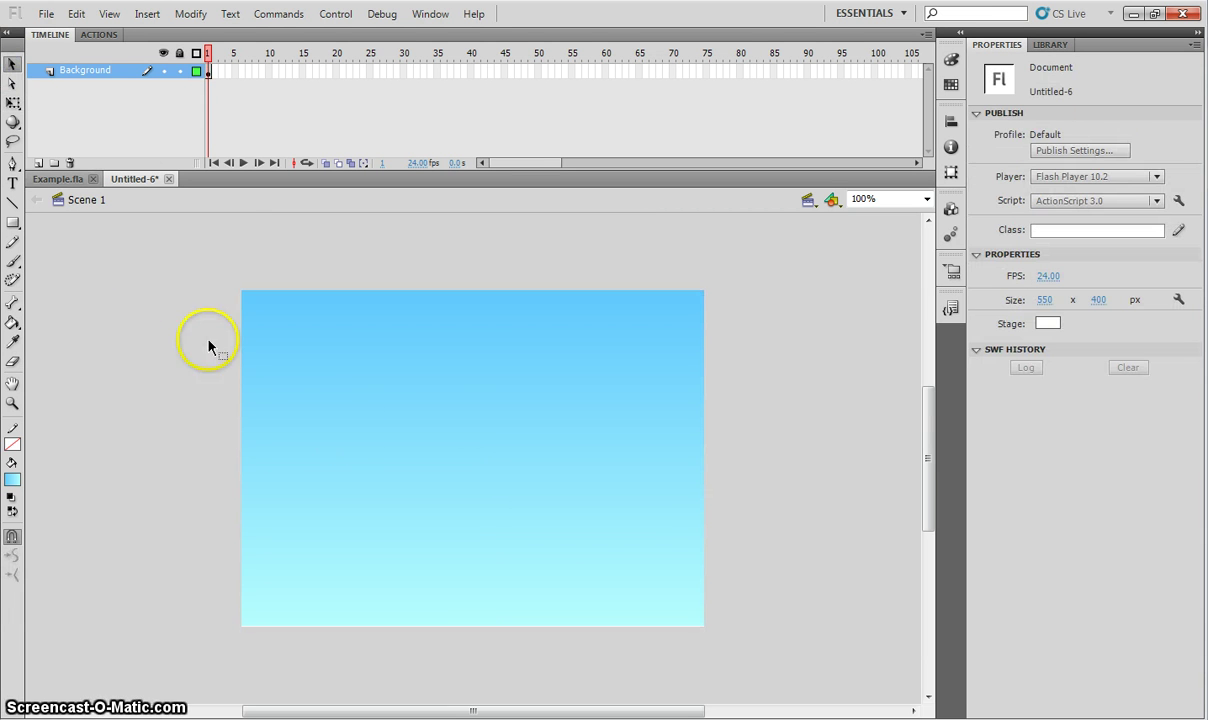
{"action": "left_click", "coordinate": [13, 102]}
{"action": "left_click", "coordinate": [332, 457]}
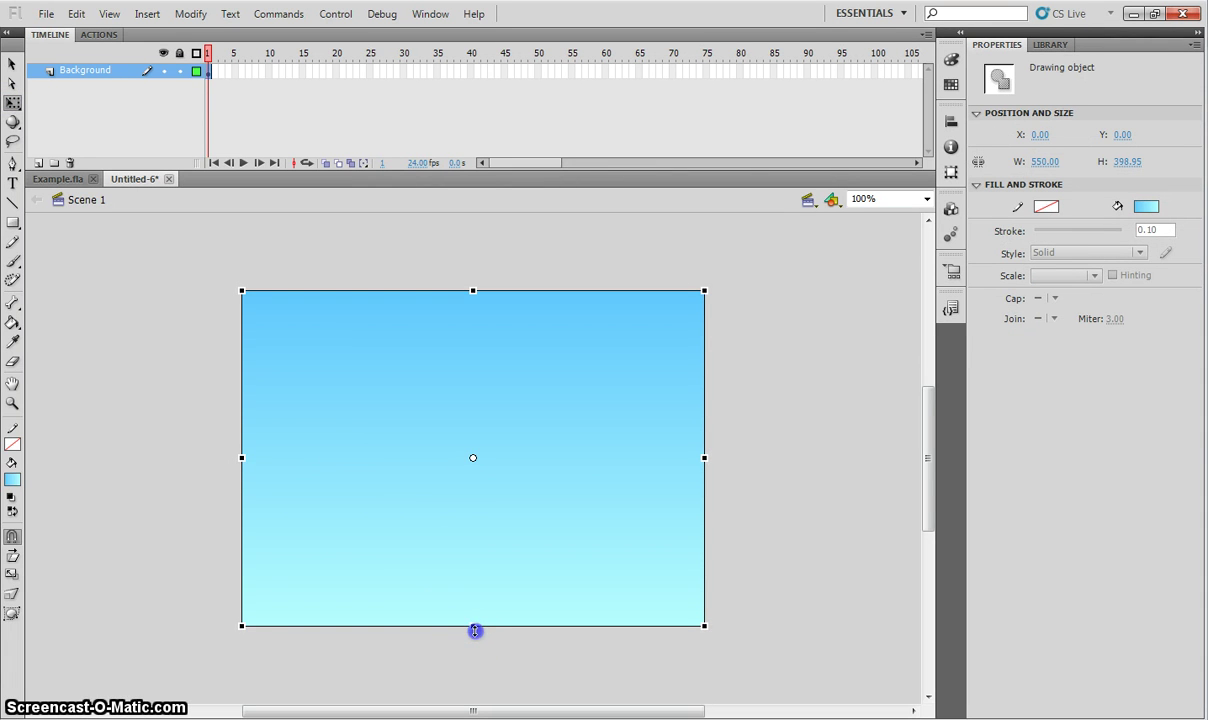
{"action": "left_click", "coordinate": [474, 630]}
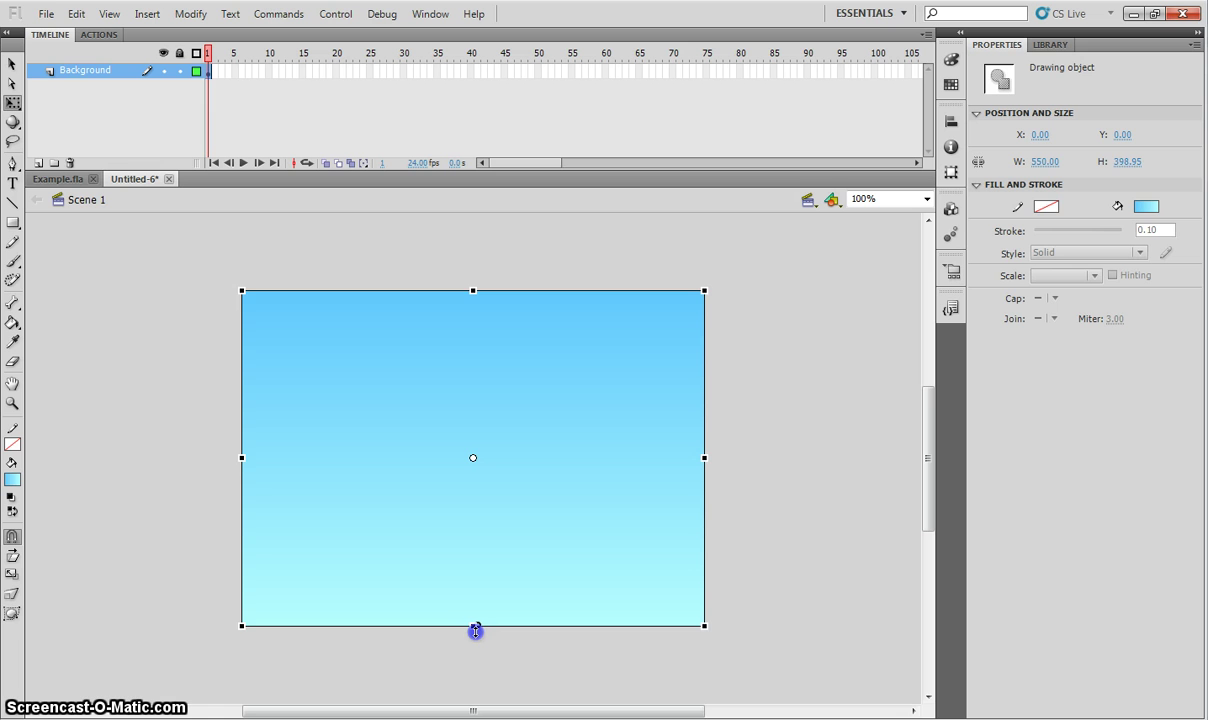
{"action": "left_click_drag", "start_coordinate": [475, 630], "coordinate": [477, 635]}
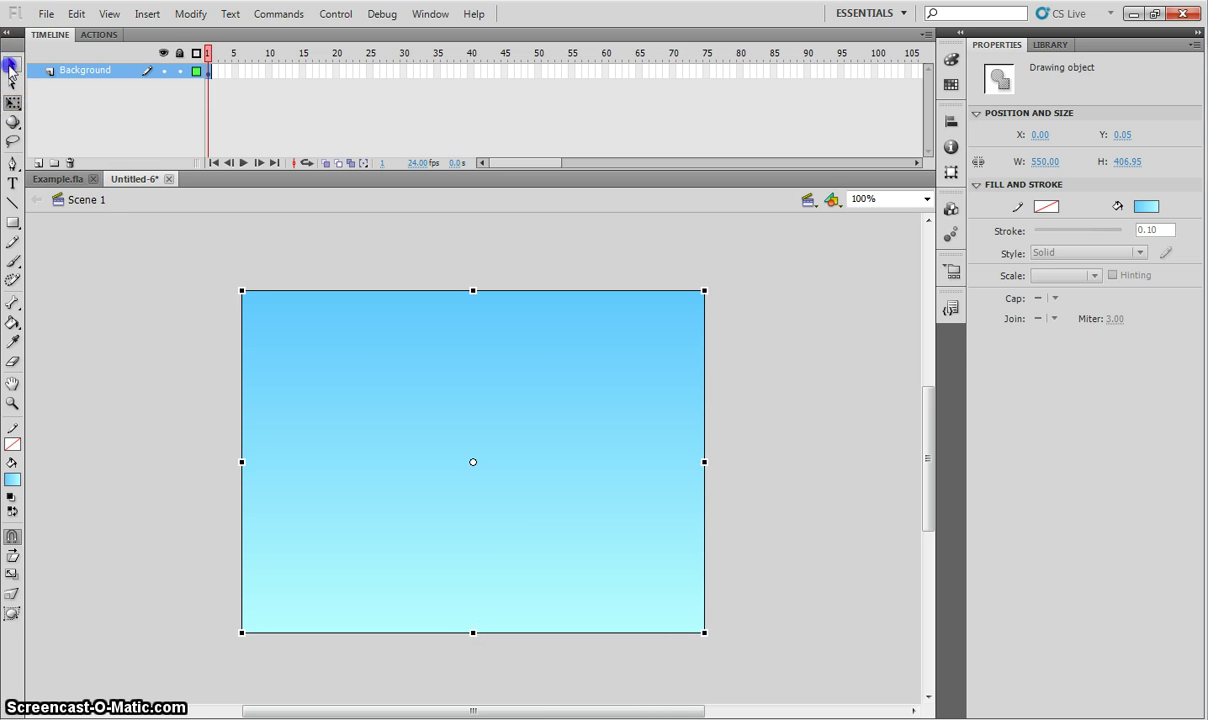
Nudge the sky rectangle up to the stage's top edge and deselect it
{"action": "left_click", "coordinate": [10, 66]}
{"action": "left_click", "coordinate": [161, 312]}
{"action": "left_click", "coordinate": [507, 462]}
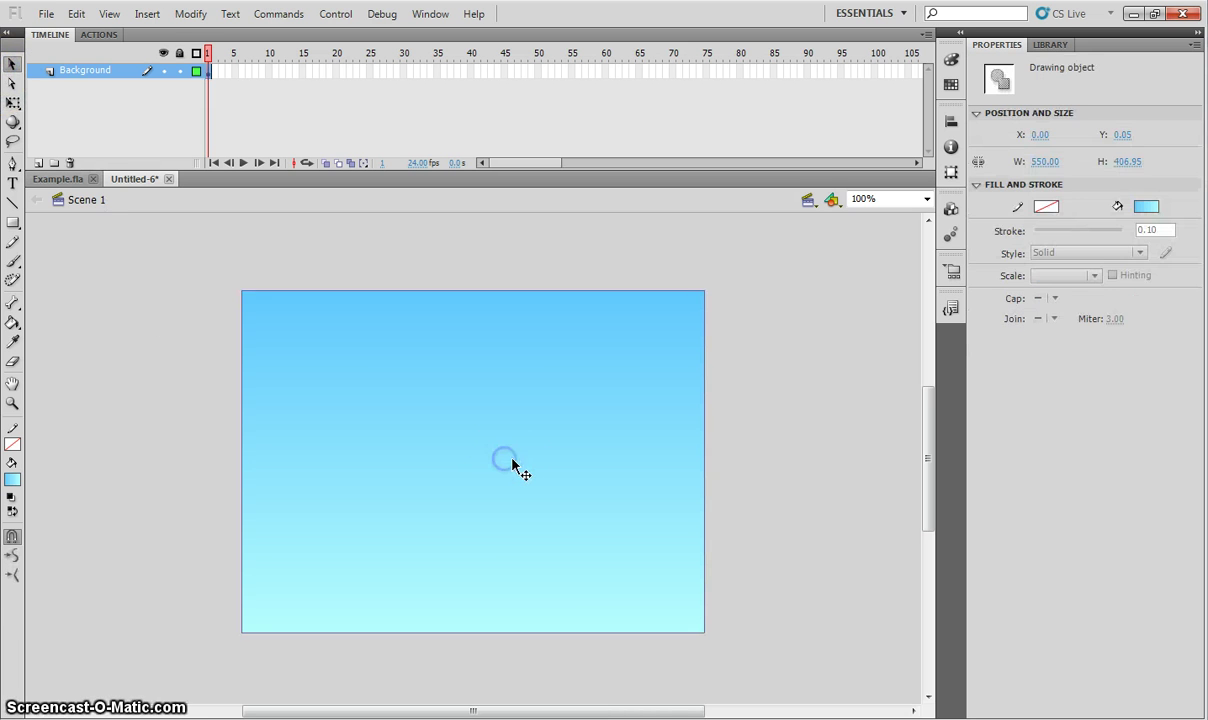
{"action": "left_click_drag", "start_coordinate": [532, 465], "coordinate": [532, 464]}
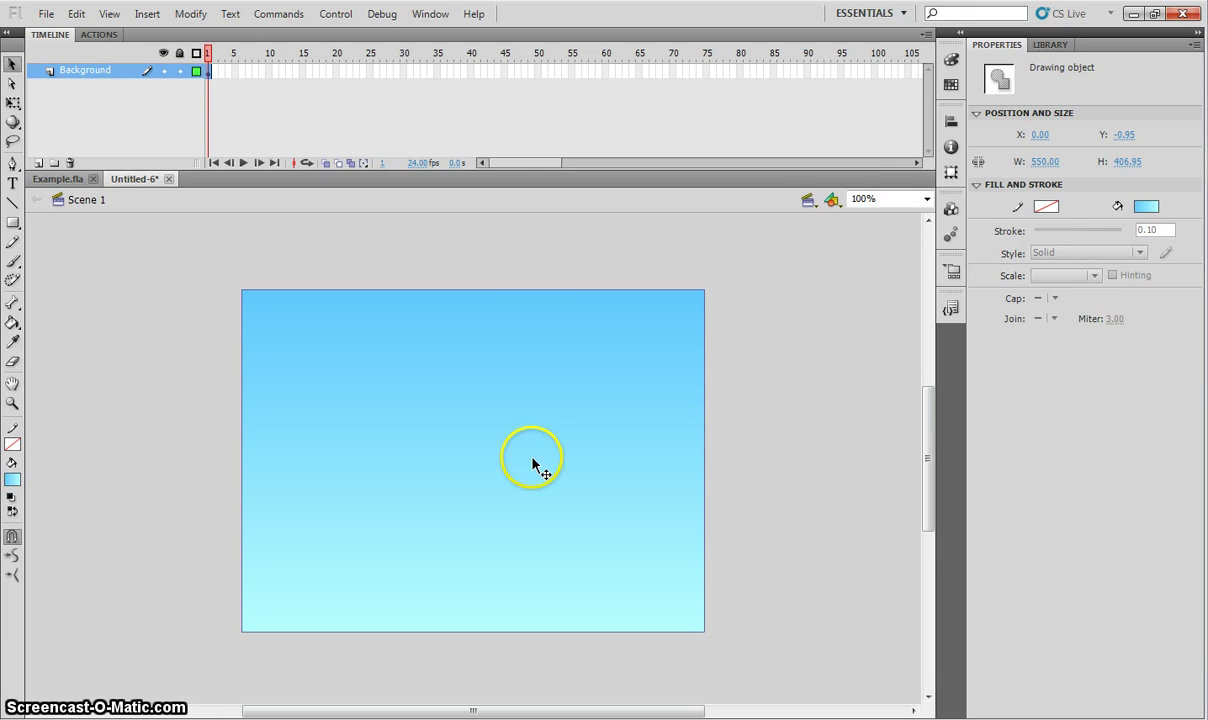
{"action": "left_click", "coordinate": [755, 388]}
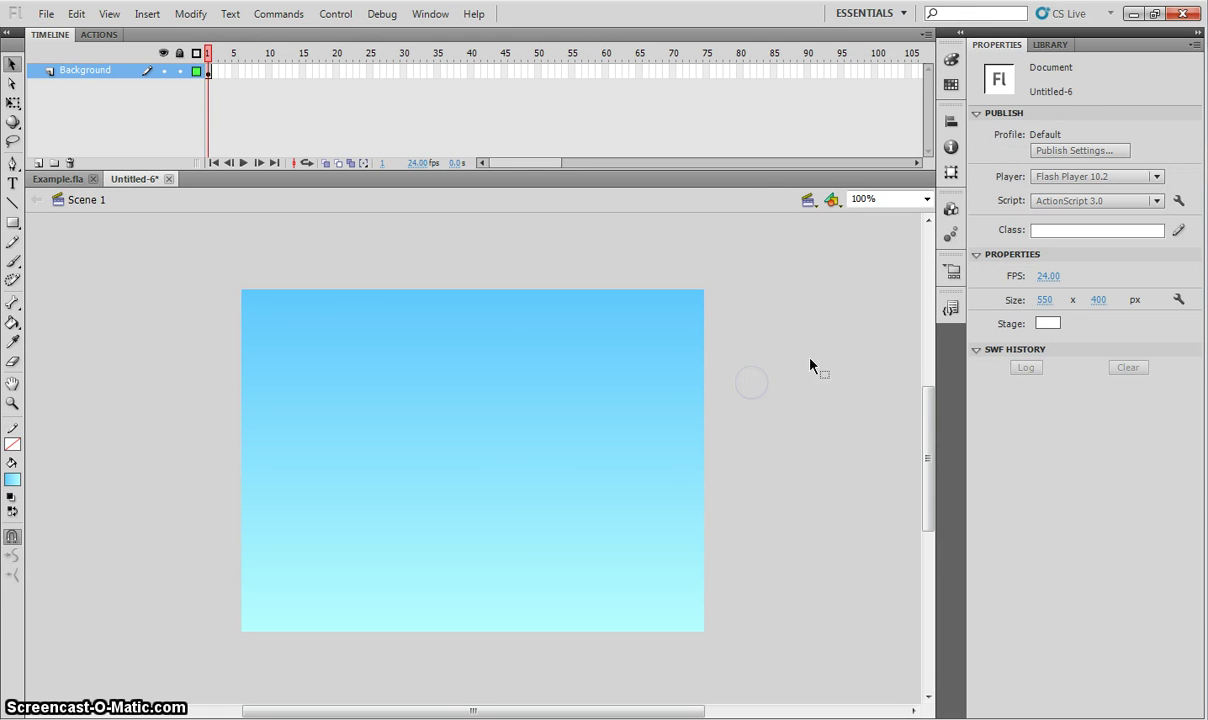
Draw a circle near the stage's top-left as an Object Drawing shape
{"action": "left_click_drag", "start_coordinate": [12, 222], "coordinate": [98, 240]}
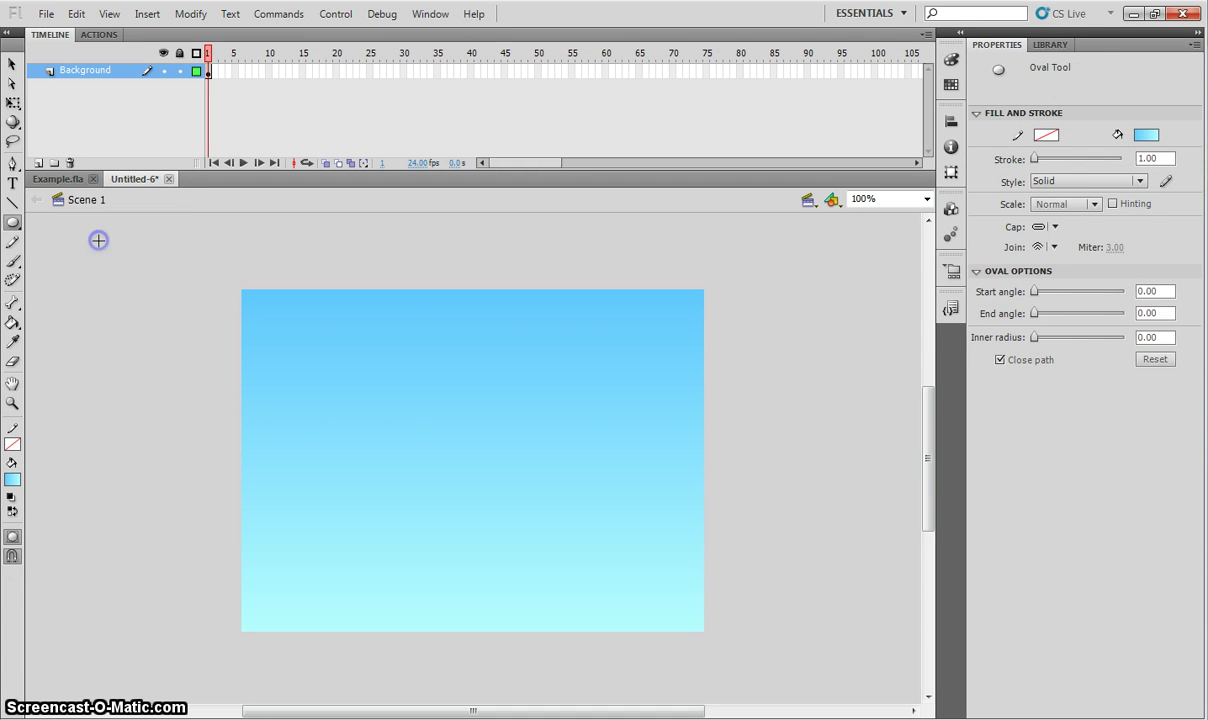
{"action": "left_click", "coordinate": [12, 539]}
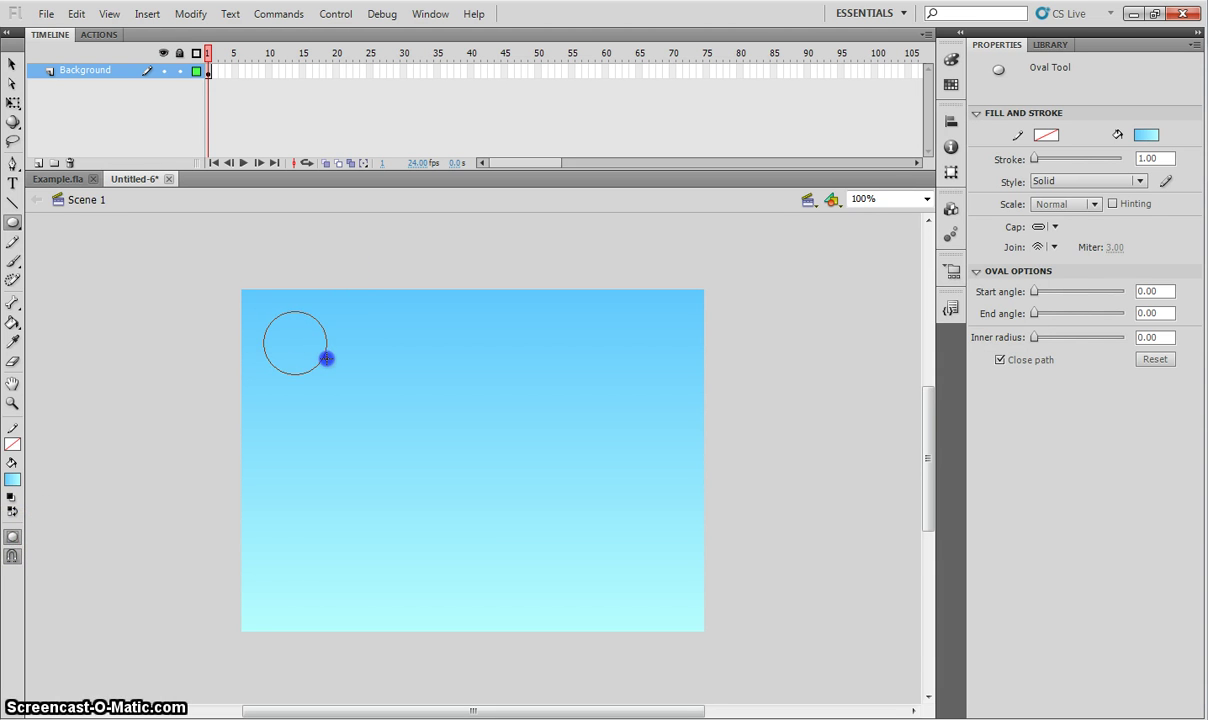
{"action": "left_click_drag", "start_coordinate": [326, 358], "coordinate": [326, 358]}
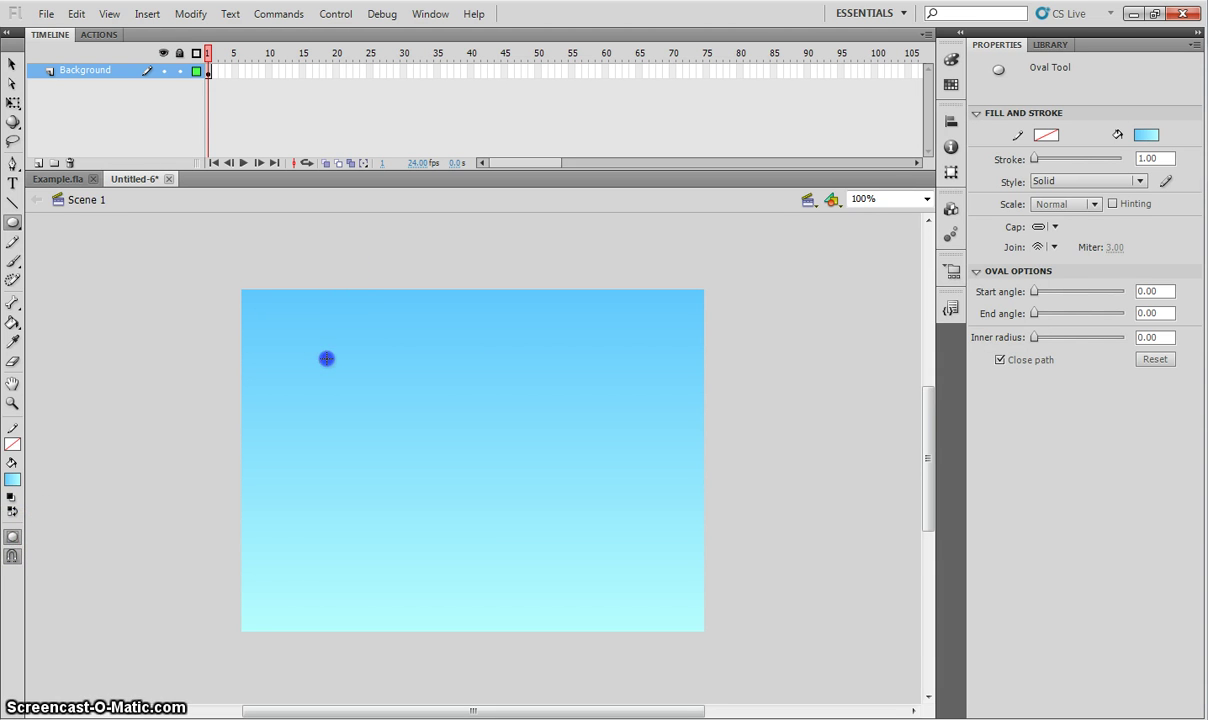
{"action": "left_click", "coordinate": [12, 63]}
{"action": "left_click", "coordinate": [271, 318]}
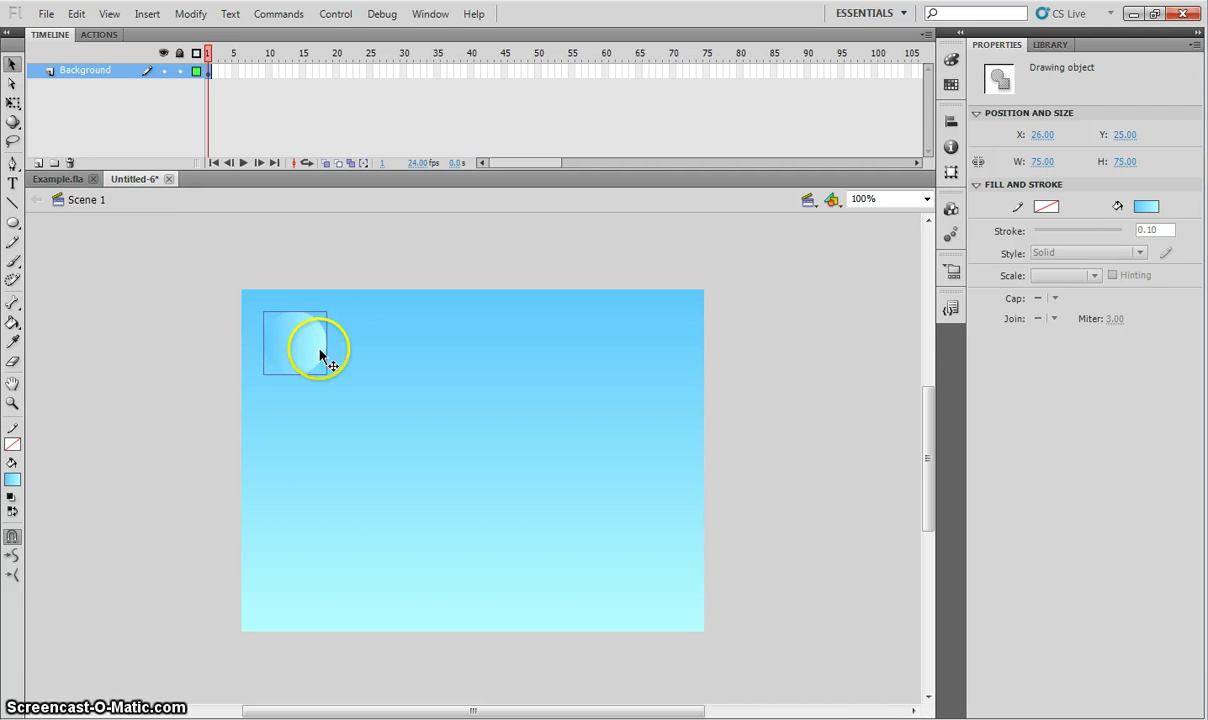
Set the circle's gradient colours to bright yellow and orange
{"action": "left_click", "coordinate": [950, 61]}
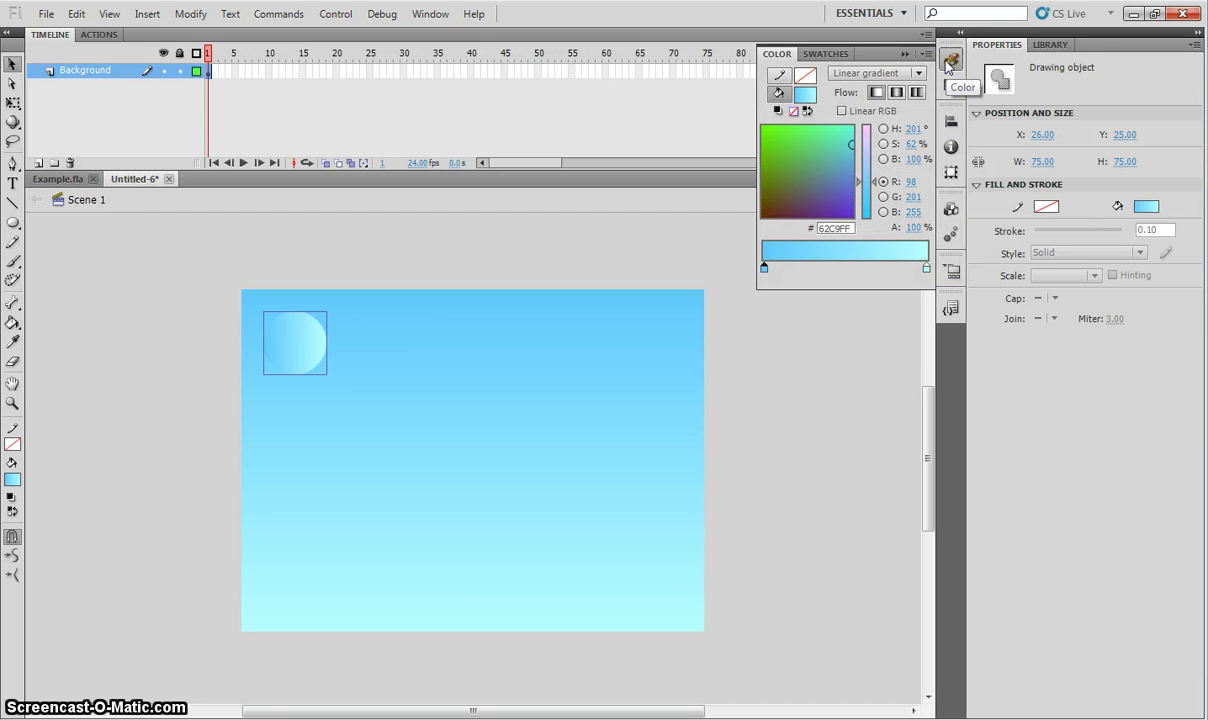
{"action": "left_click", "coordinate": [867, 127]}
{"action": "left_click", "coordinate": [808, 143]}
{"action": "left_click", "coordinate": [926, 268]}
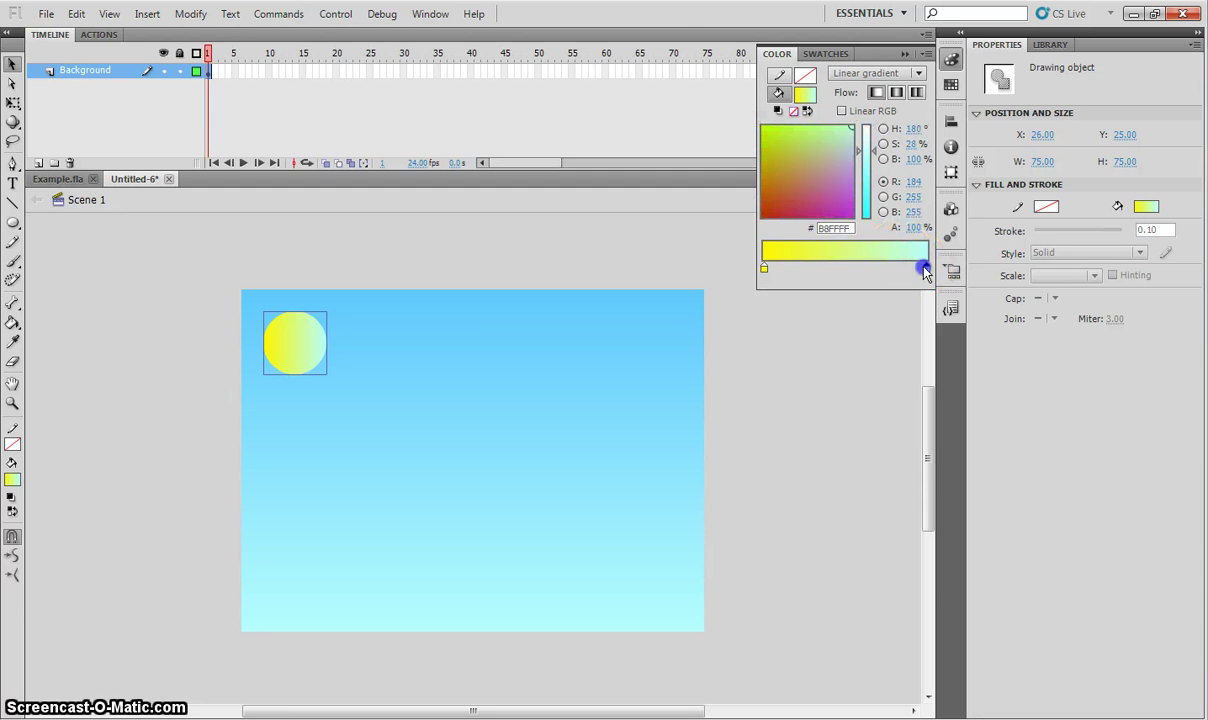
{"action": "left_click", "coordinate": [779, 139]}
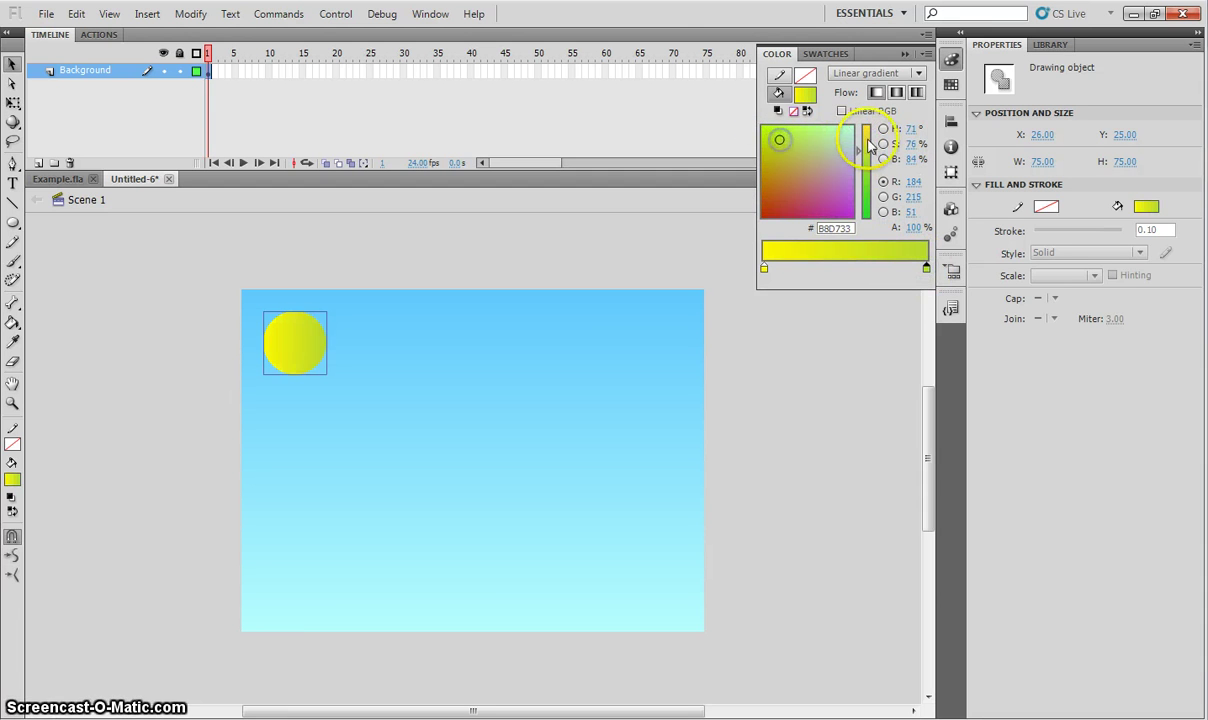
{"action": "left_click_drag", "start_coordinate": [868, 135], "coordinate": [870, 110]}
{"action": "left_click", "coordinate": [769, 162]}
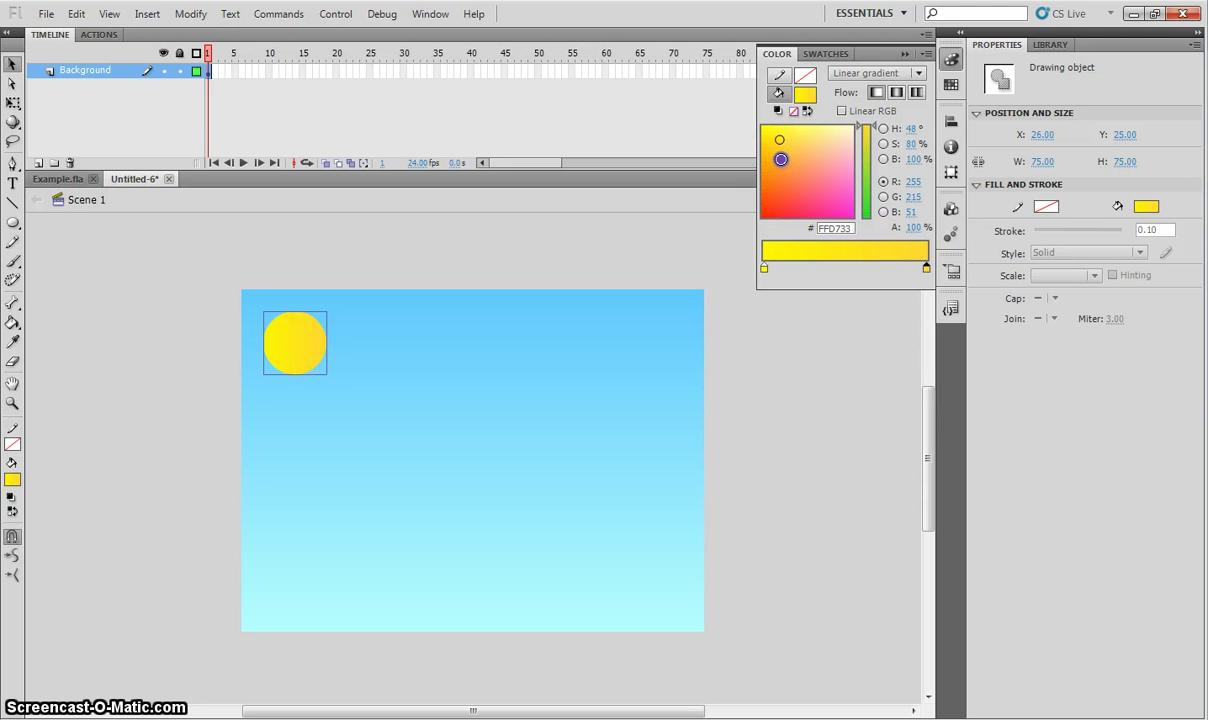
{"action": "left_click", "coordinate": [781, 159]}
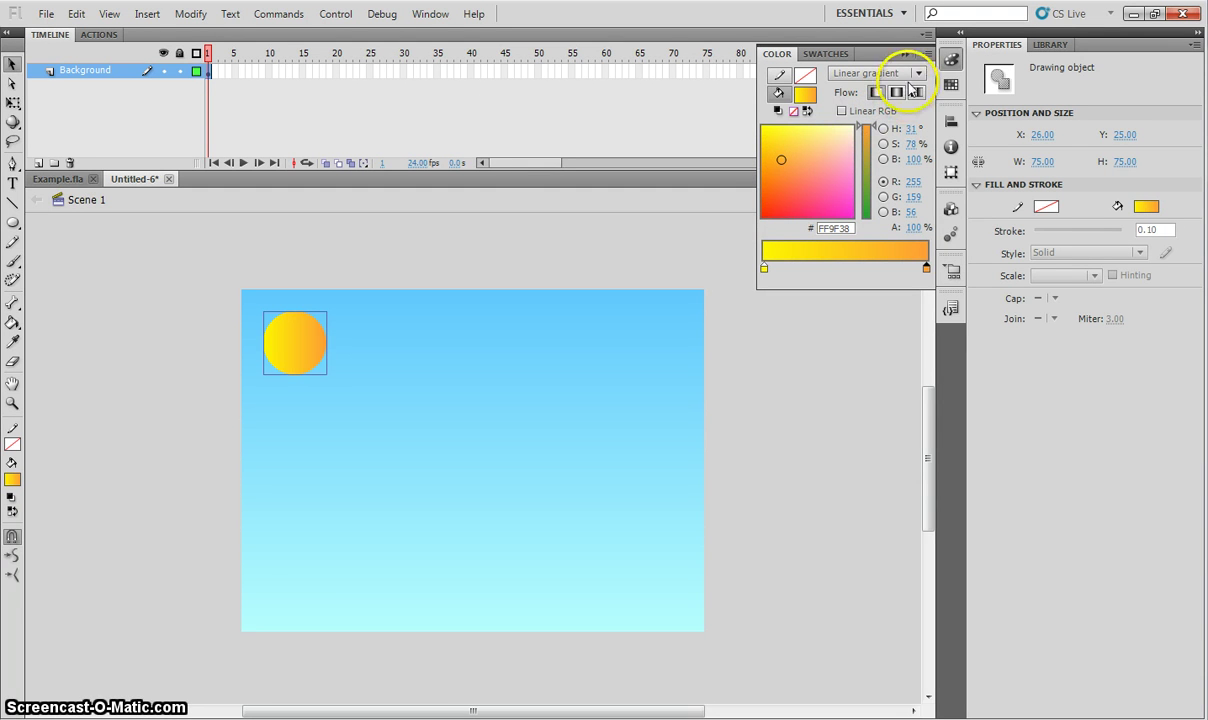
Make the sun's fill a radial gradient with an enlarged yellow centre
{"action": "left_click", "coordinate": [910, 74]}
{"action": "left_click", "coordinate": [897, 149]}
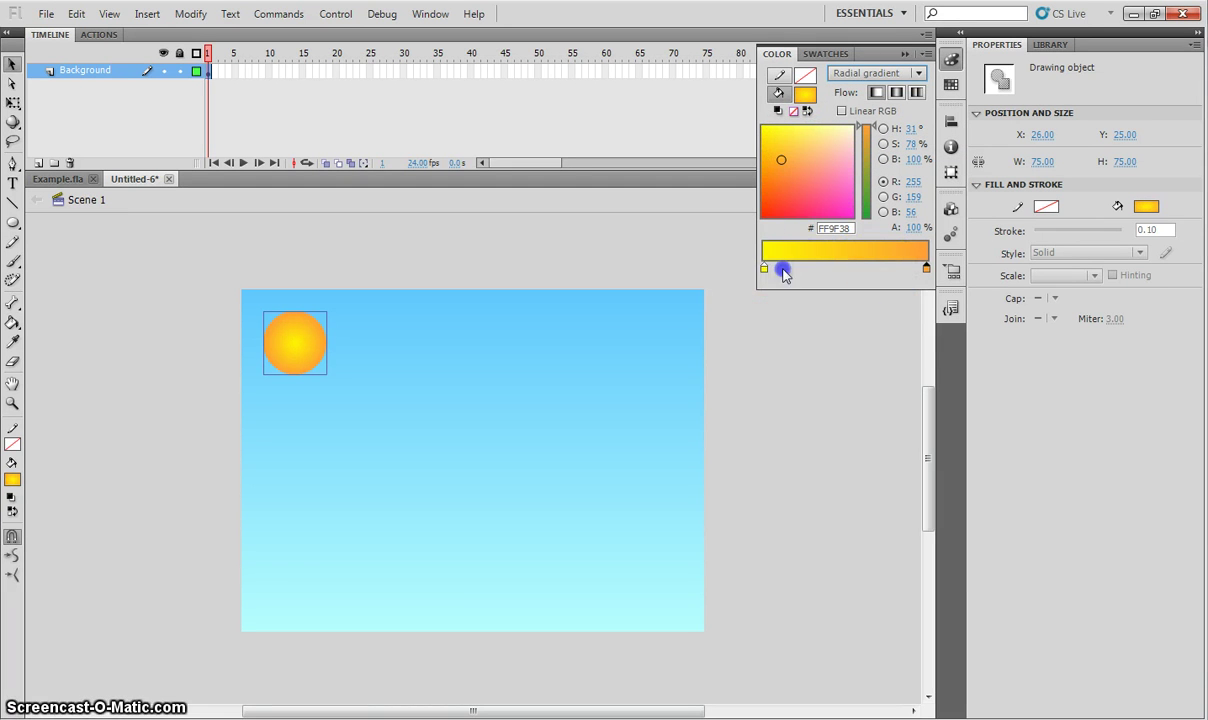
{"action": "left_click_drag", "start_coordinate": [784, 274], "coordinate": [810, 284]}
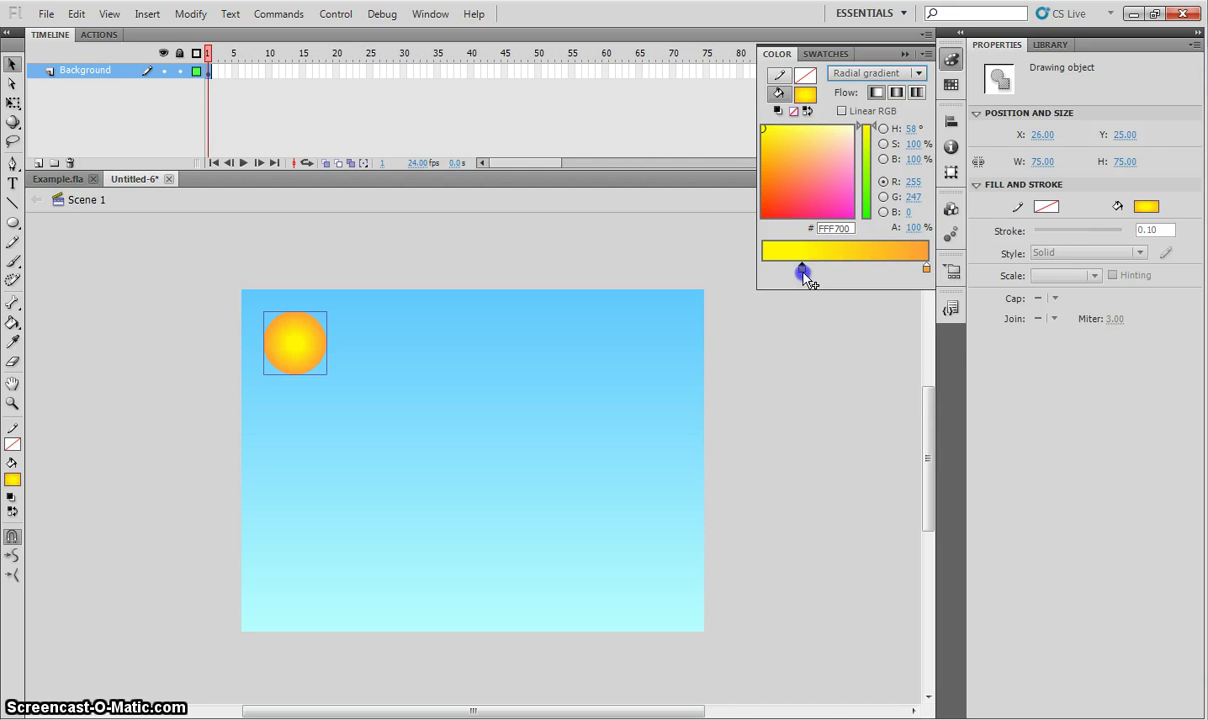
{"action": "left_click", "coordinate": [815, 344]}
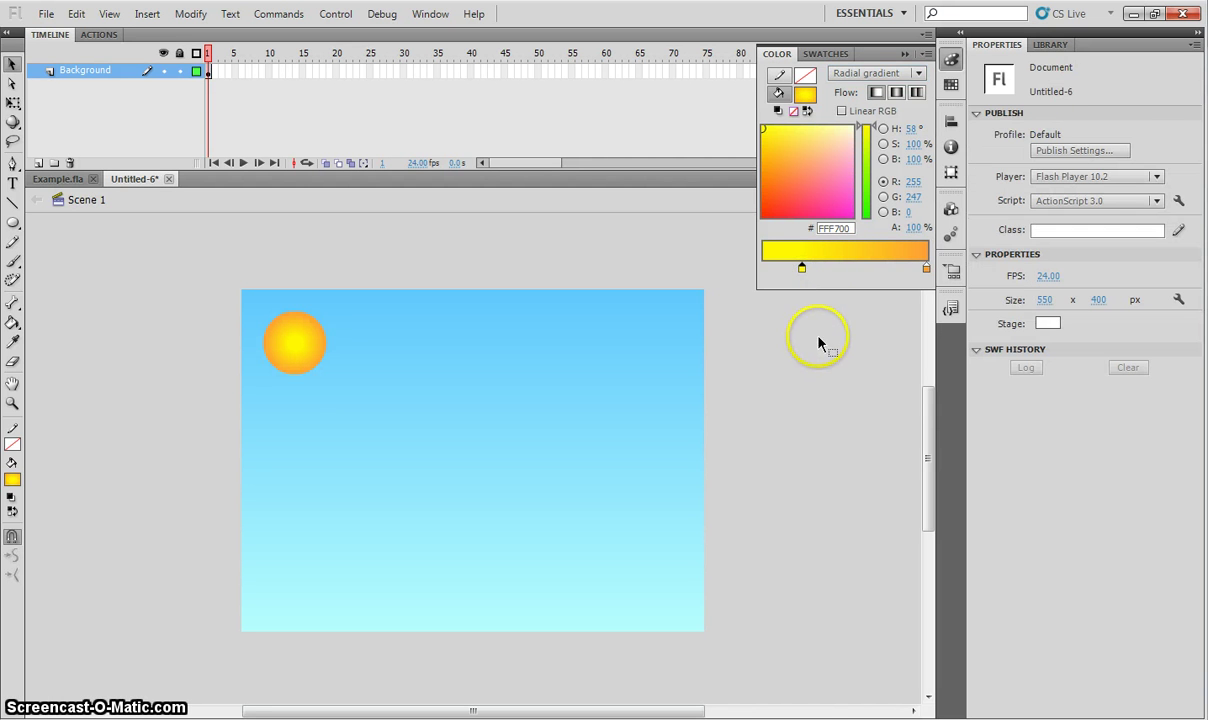
{"action": "left_click", "coordinate": [903, 50]}
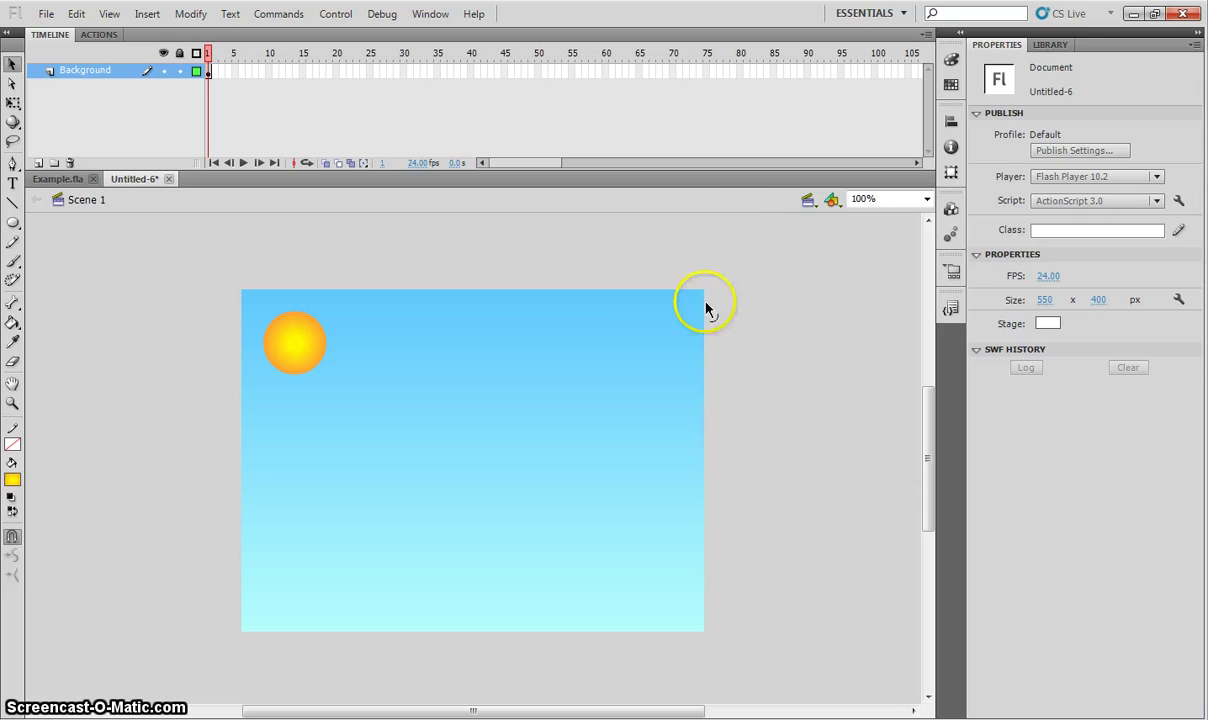
Brush two white clouds across the top of the sky, one centre and one right
{"action": "left_click", "coordinate": [10, 265]}
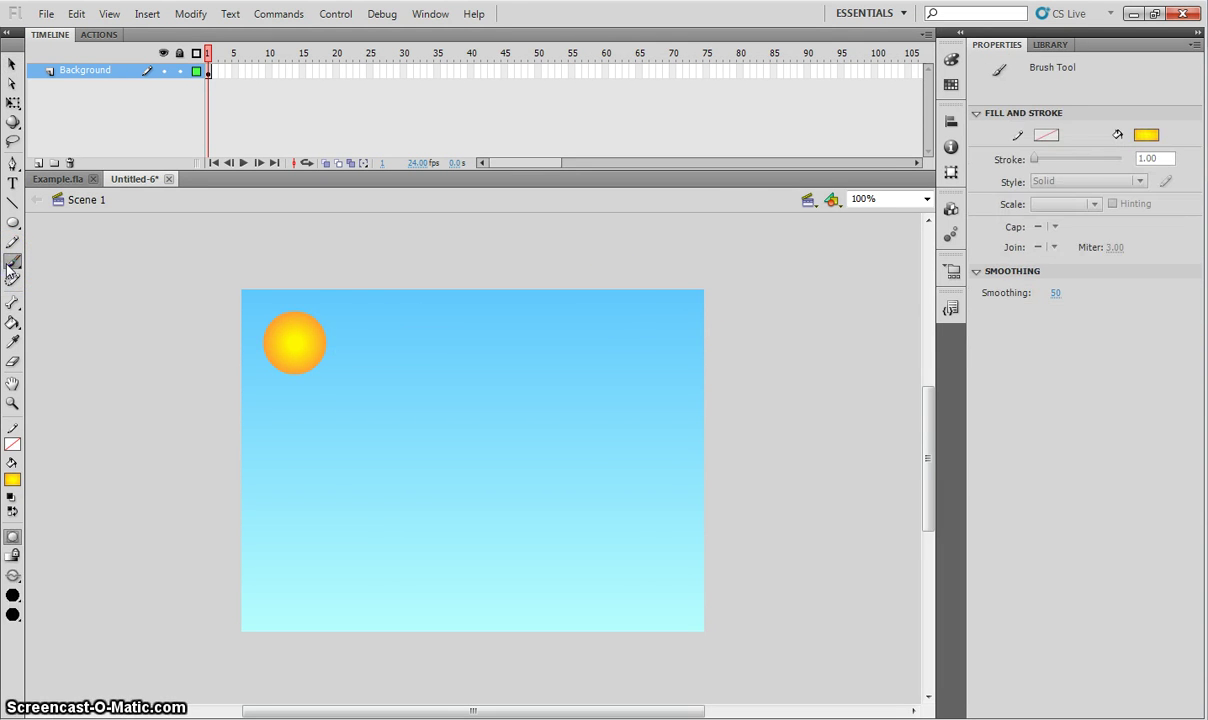
{"action": "left_click", "coordinate": [1147, 135]}
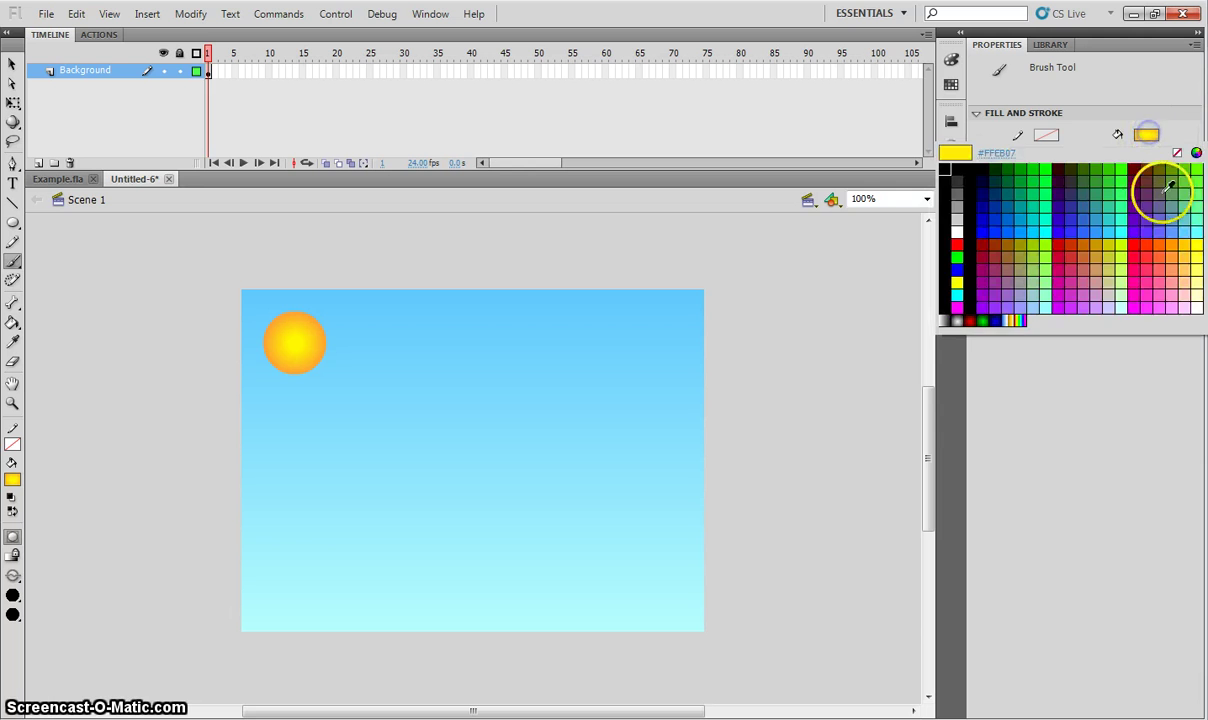
{"action": "left_click", "coordinate": [1195, 310]}
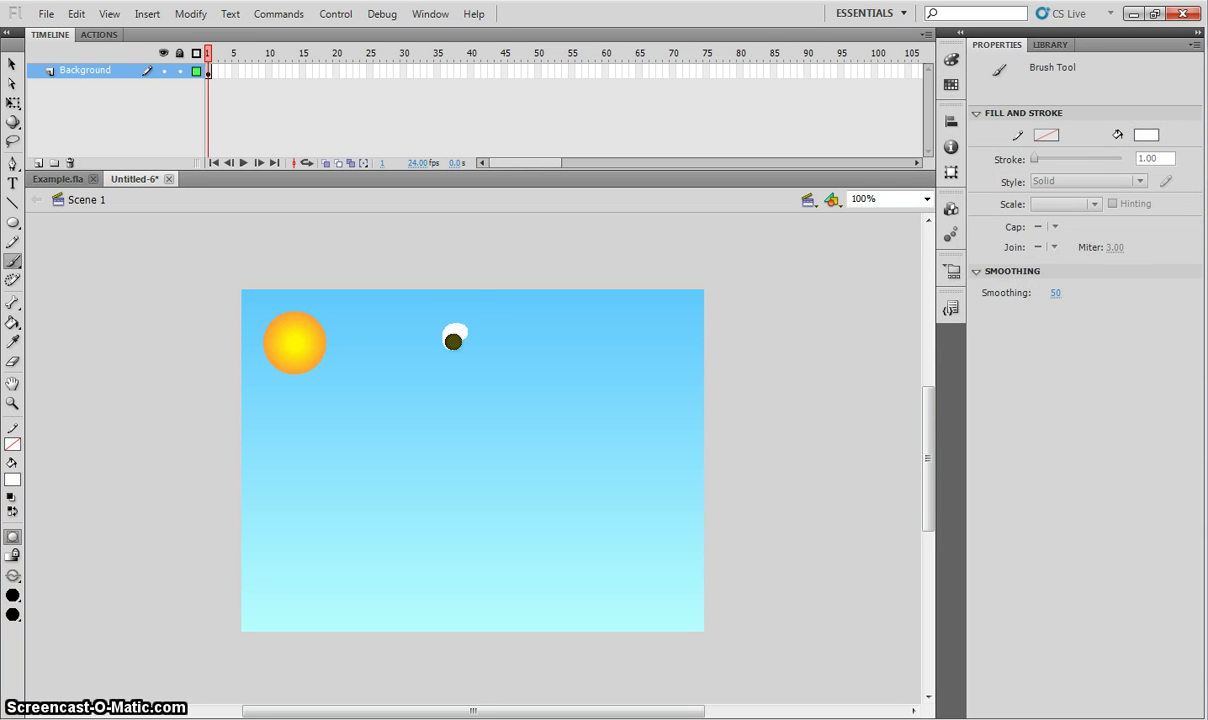
{"action": "left_click_drag", "start_coordinate": [453, 342], "coordinate": [461, 342]}
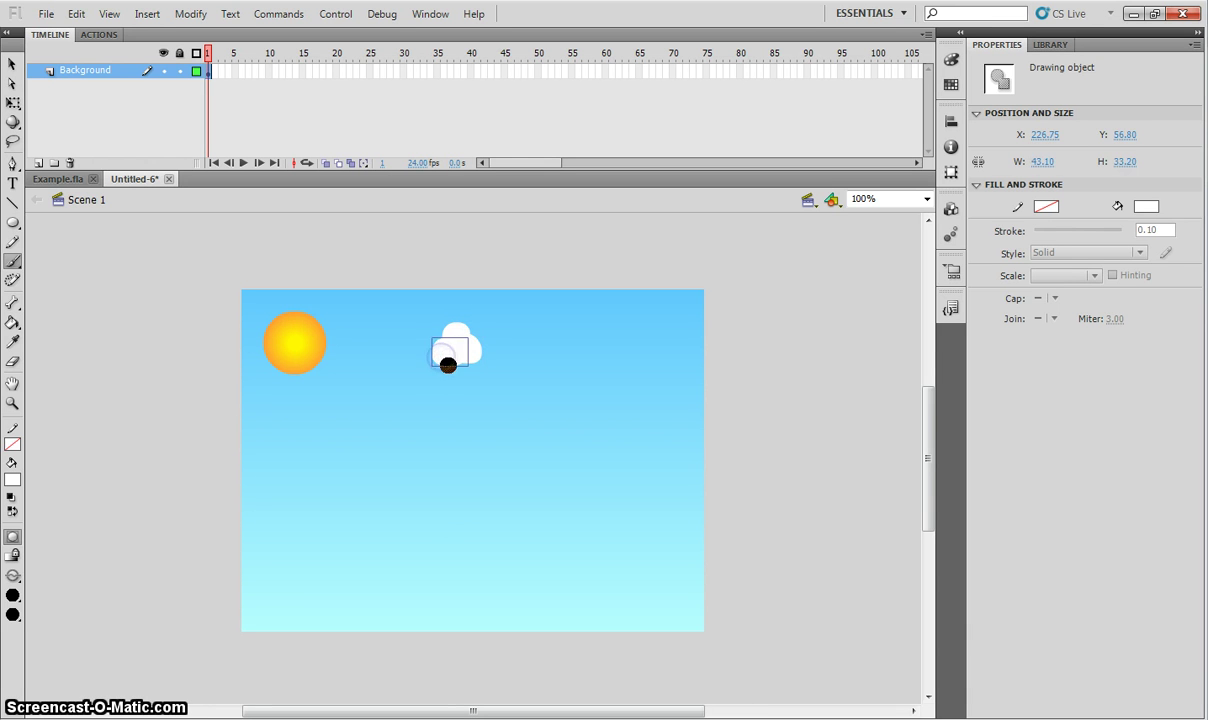
{"action": "left_click_drag", "start_coordinate": [451, 361], "coordinate": [462, 366]}
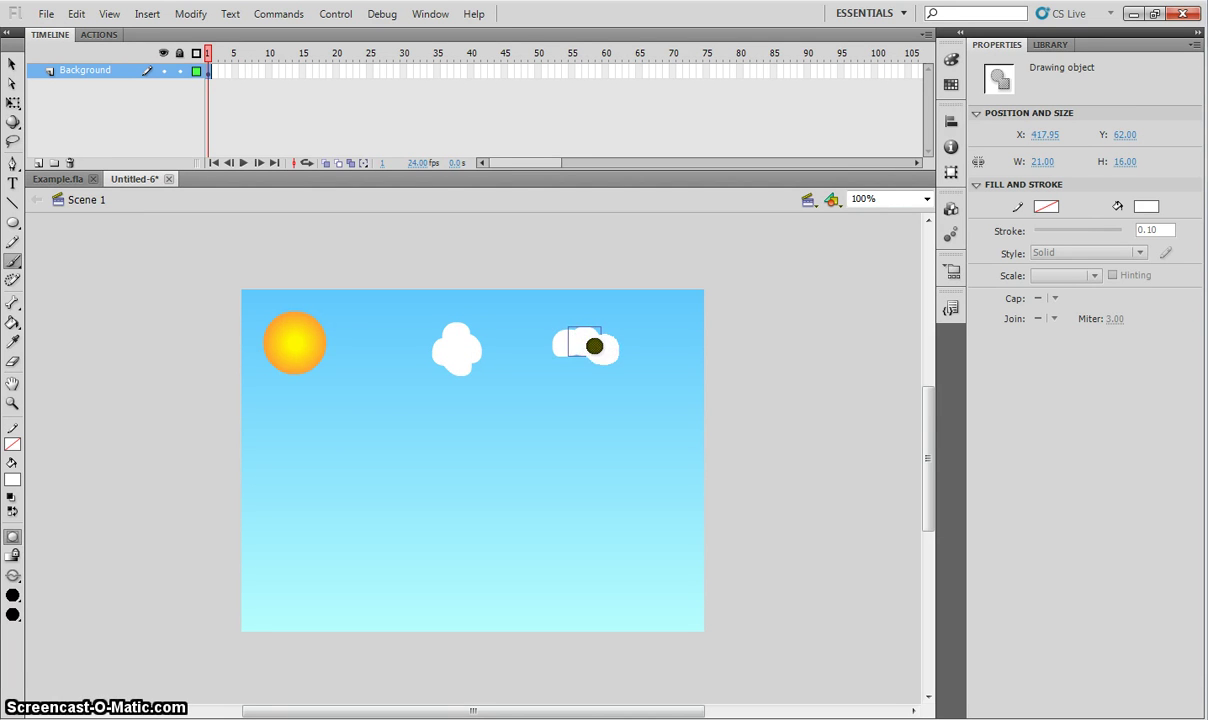
{"action": "left_click_drag", "start_coordinate": [594, 346], "coordinate": [545, 345]}
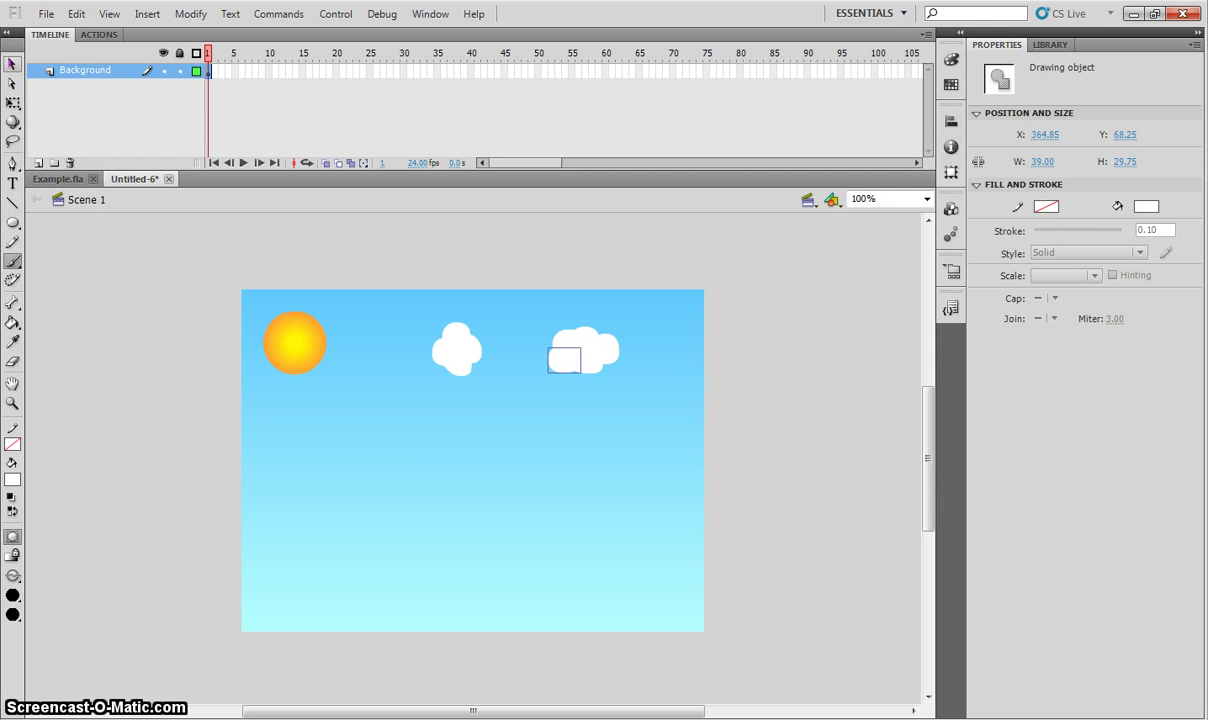
{"action": "left_click", "coordinate": [8, 64]}
{"action": "left_click", "coordinate": [116, 288]}
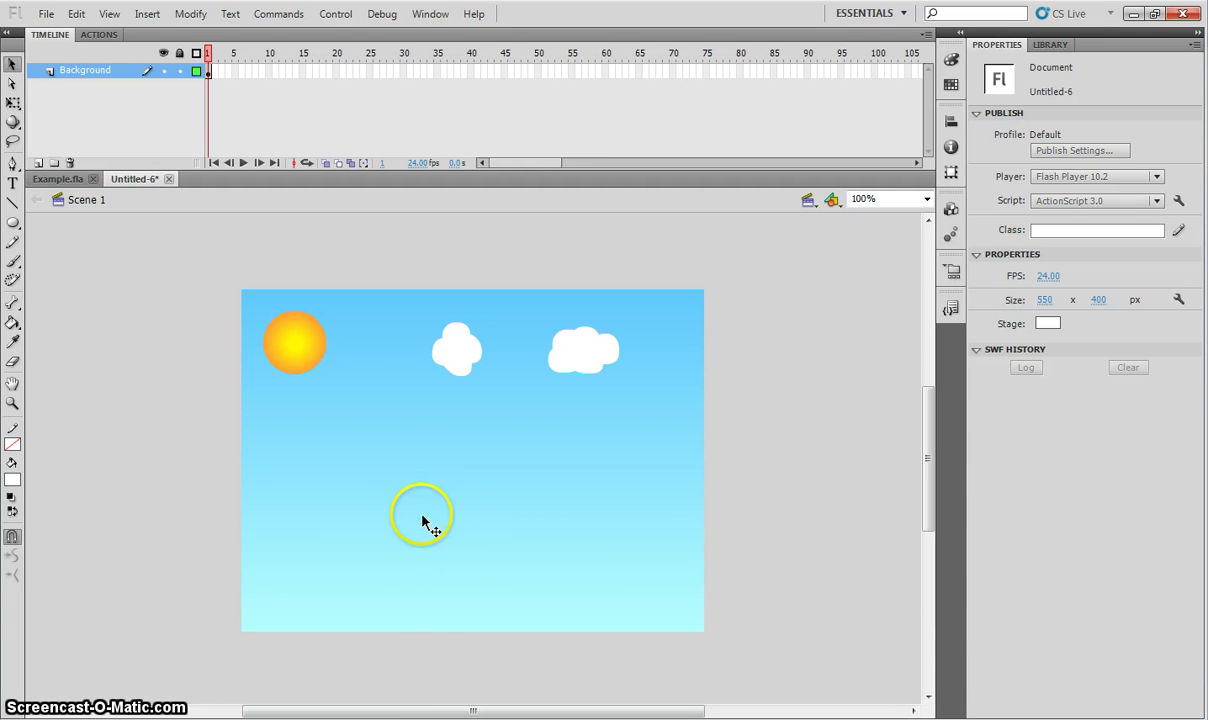
View Flower.jpeg in the Bee folder, then return to the Flash scene
{"action": "mouse_move", "coordinate": [385, 712]}
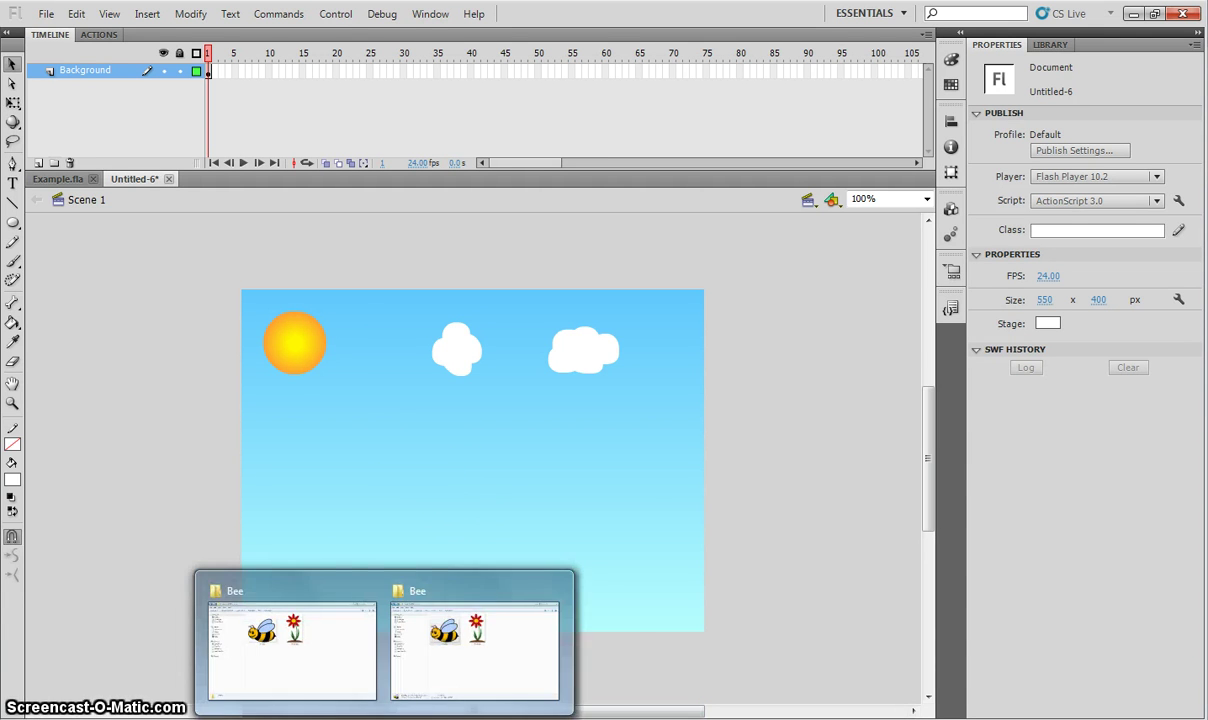
{"action": "left_click", "coordinate": [431, 660]}
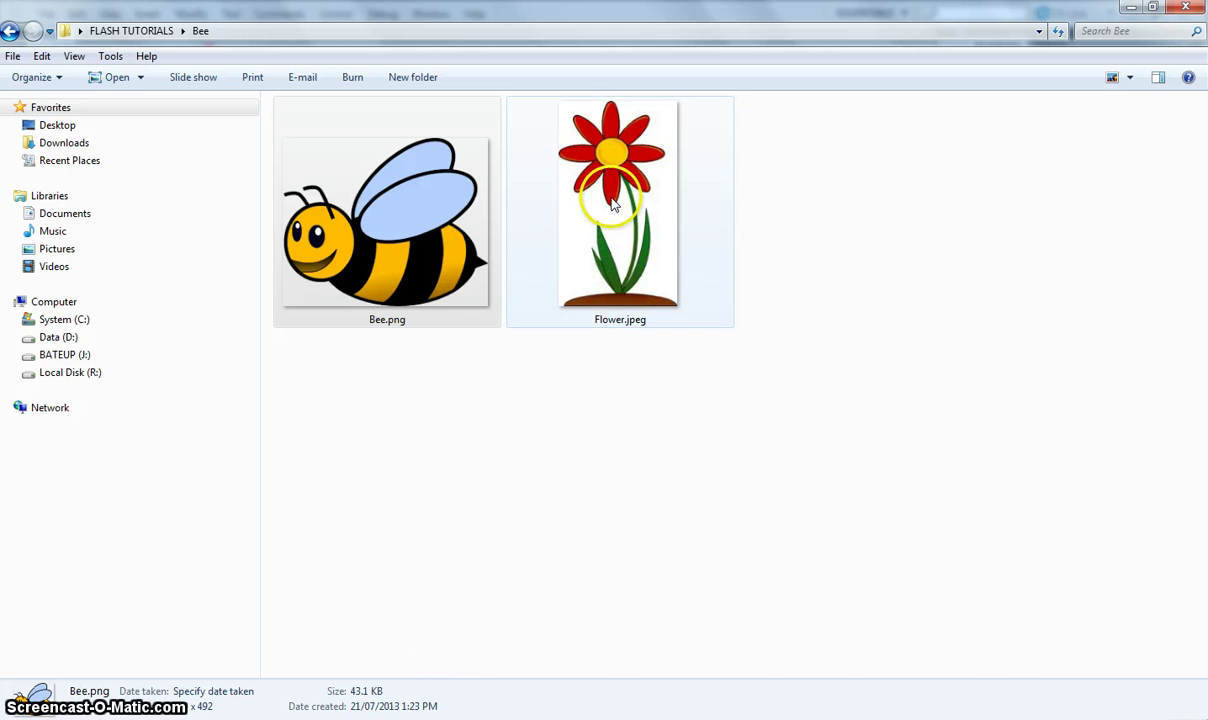
{"action": "left_click", "coordinate": [622, 245]}
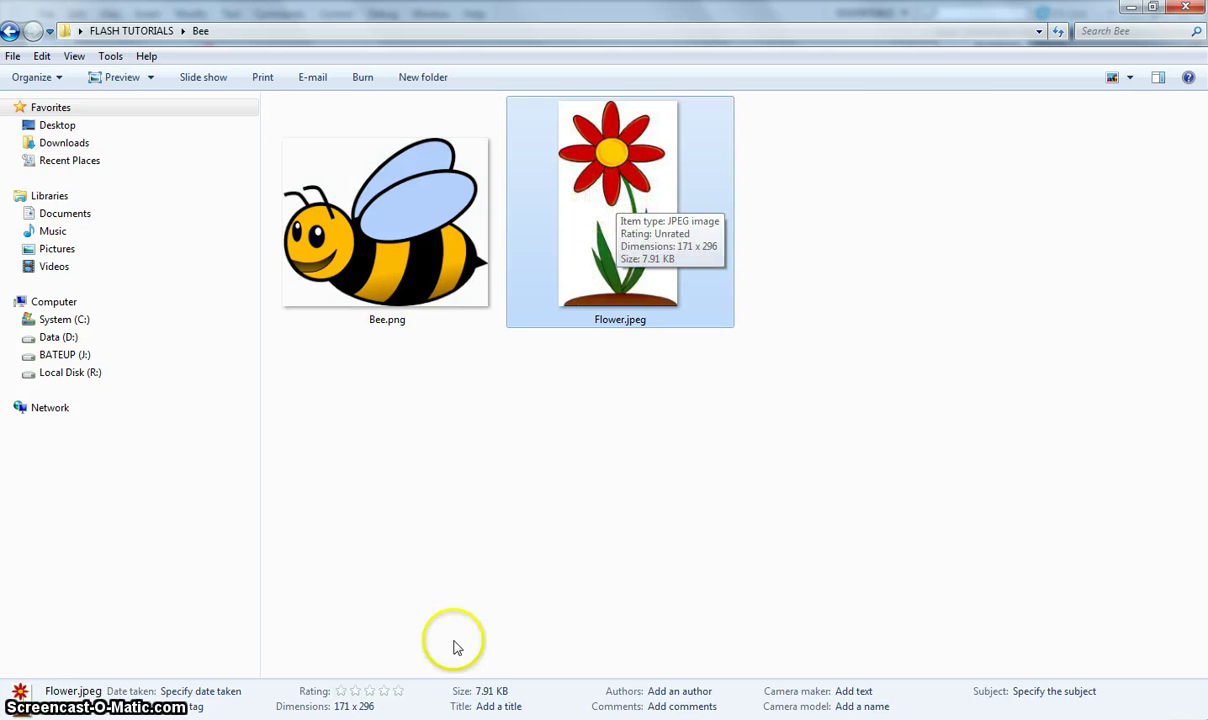
{"action": "left_click", "coordinate": [118, 716]}
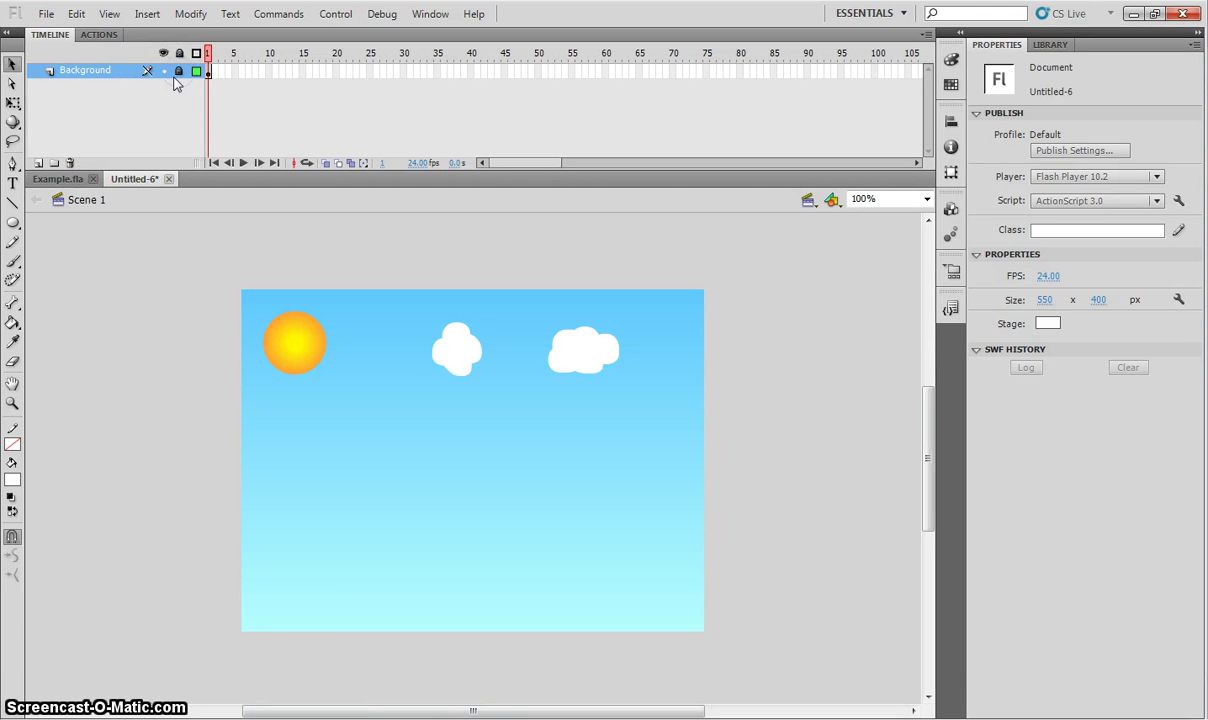
Add two layers above Background and name them Original and Flower
{"action": "left_click", "coordinate": [37, 163]}
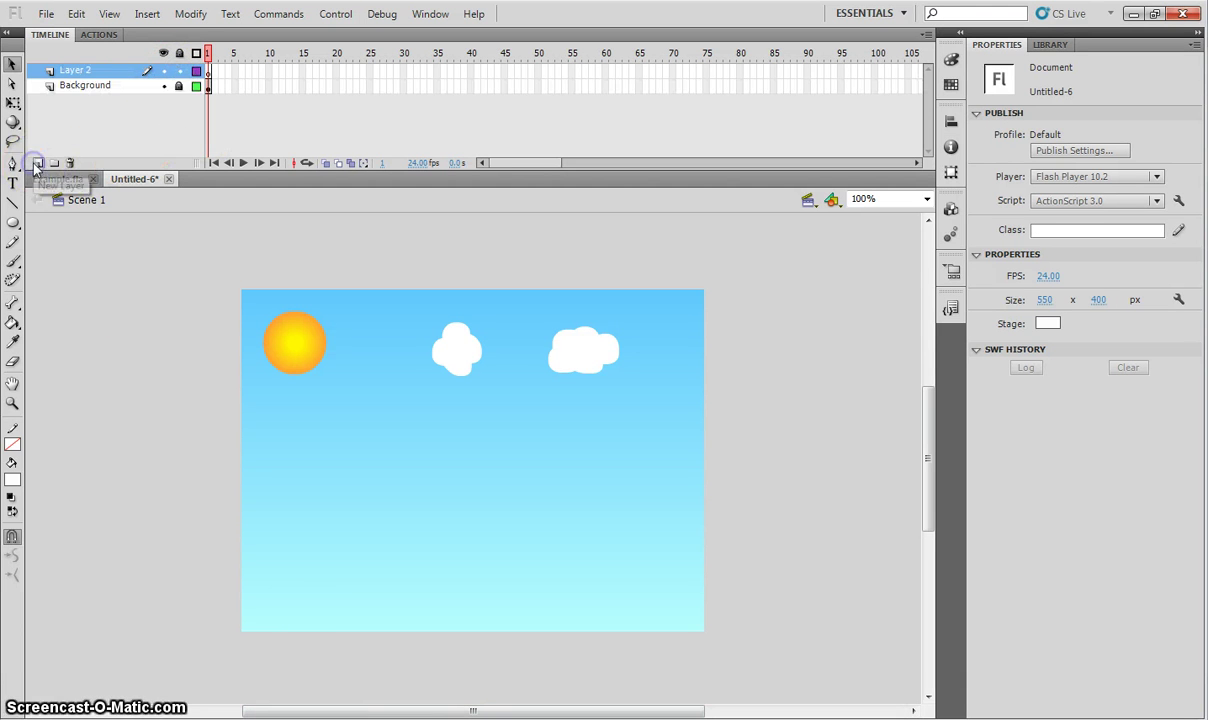
{"action": "left_click", "coordinate": [36, 163]}
{"action": "double_click", "coordinate": [86, 85]}
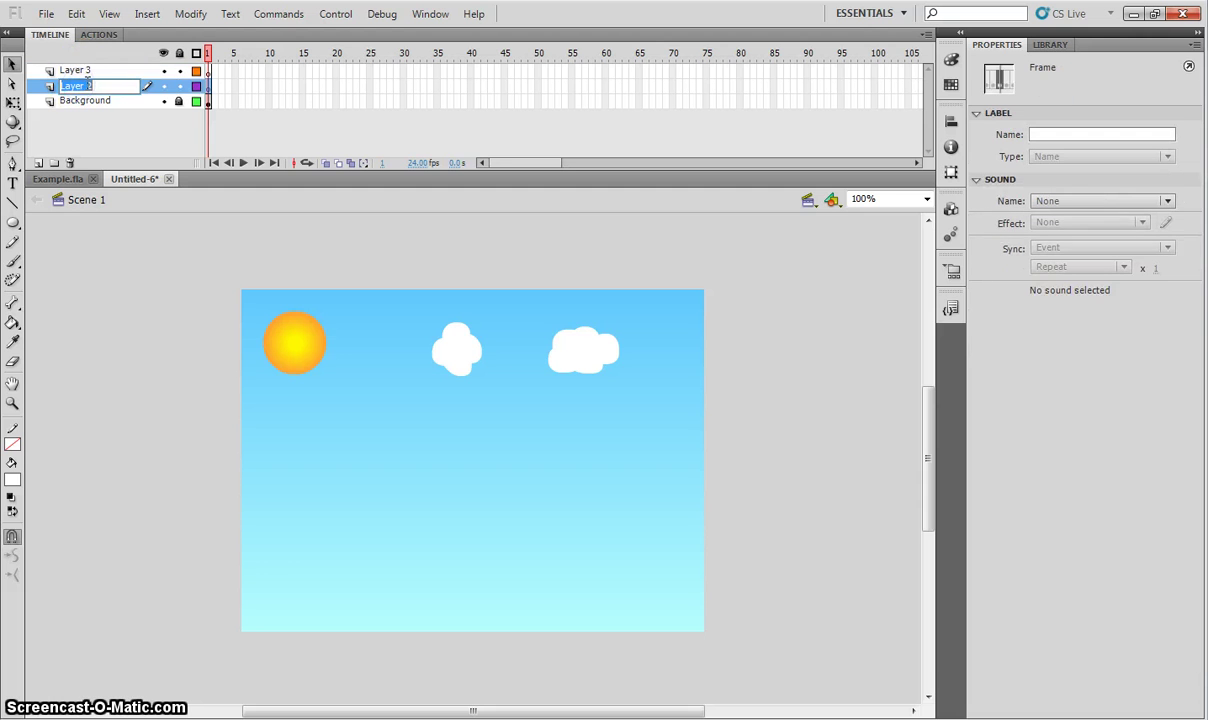
{"action": "type", "text": "Original"}
{"action": "key", "text": "Return"}
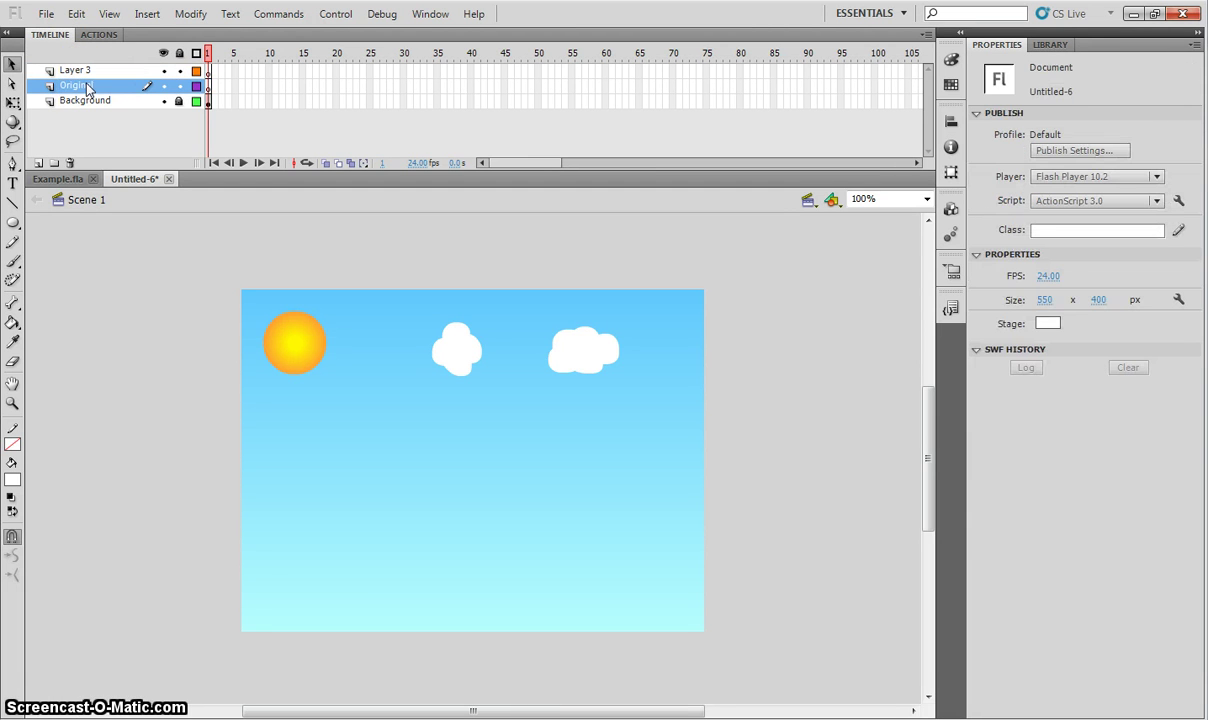
{"action": "left_click", "coordinate": [68, 70]}
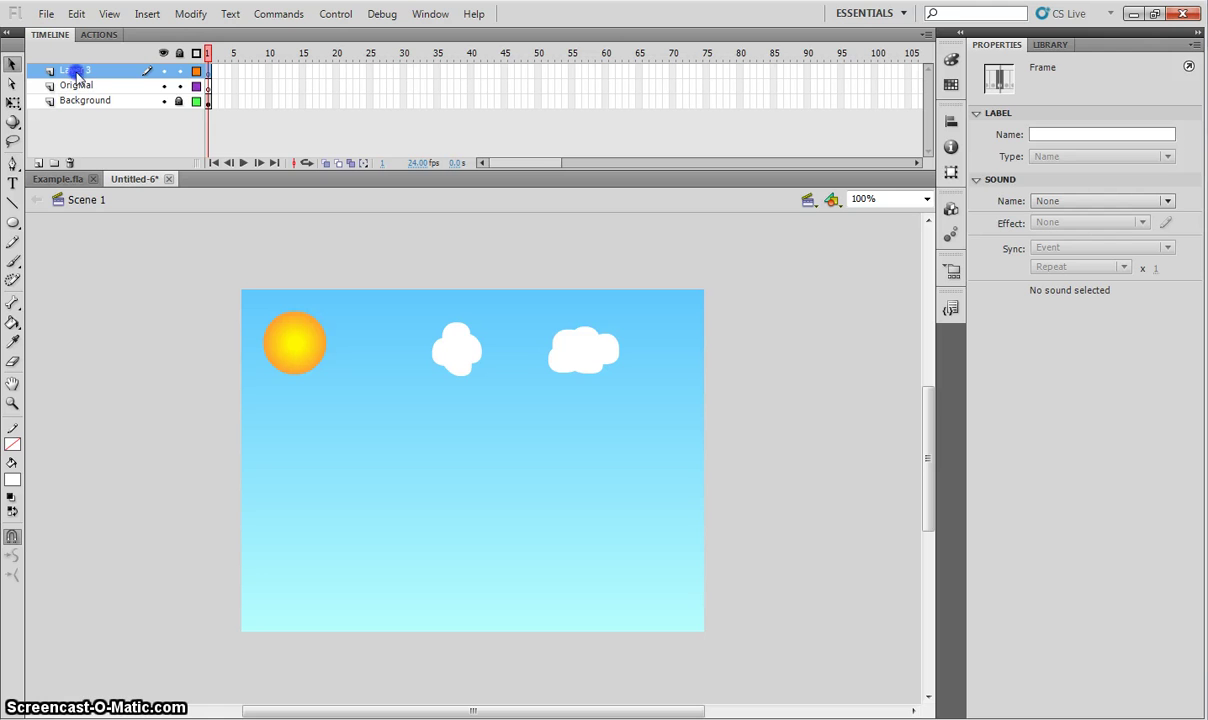
{"action": "double_click", "coordinate": [76, 72]}
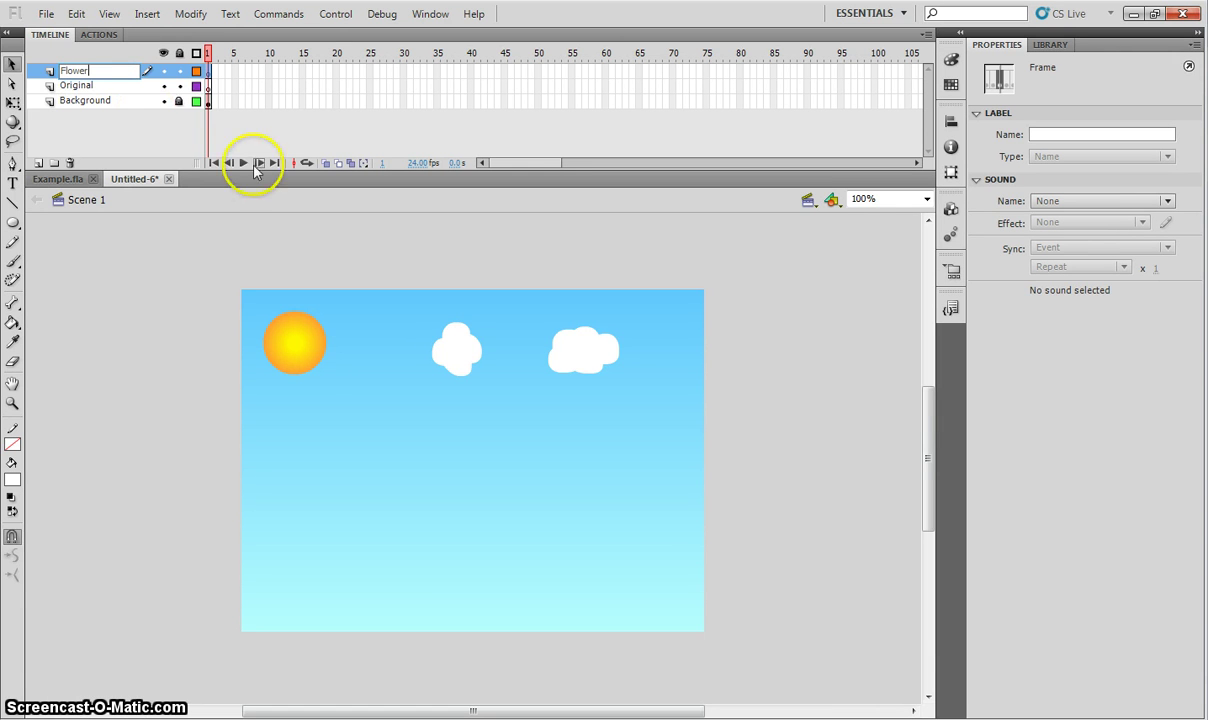
{"action": "left_click", "coordinate": [118, 86]}
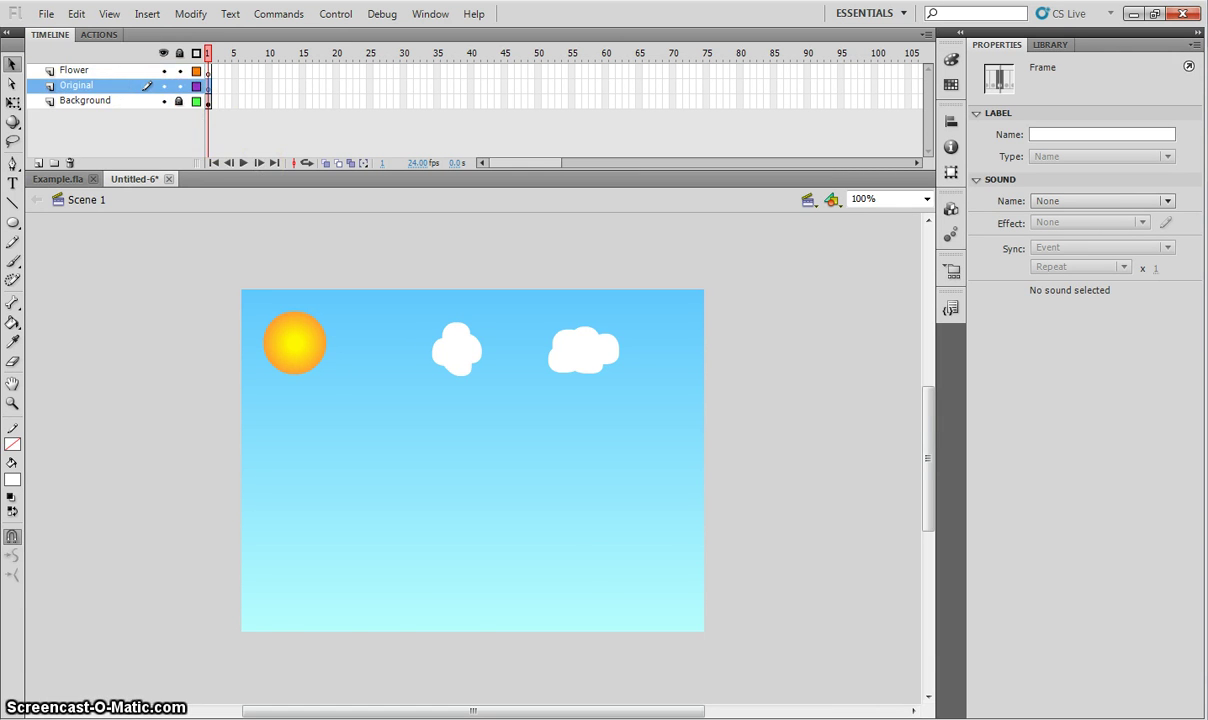
Drag Flower.jpeg from the Bee folder onto the stage, lock Original, and select the Flower layer
{"action": "left_click", "coordinate": [477, 609]}
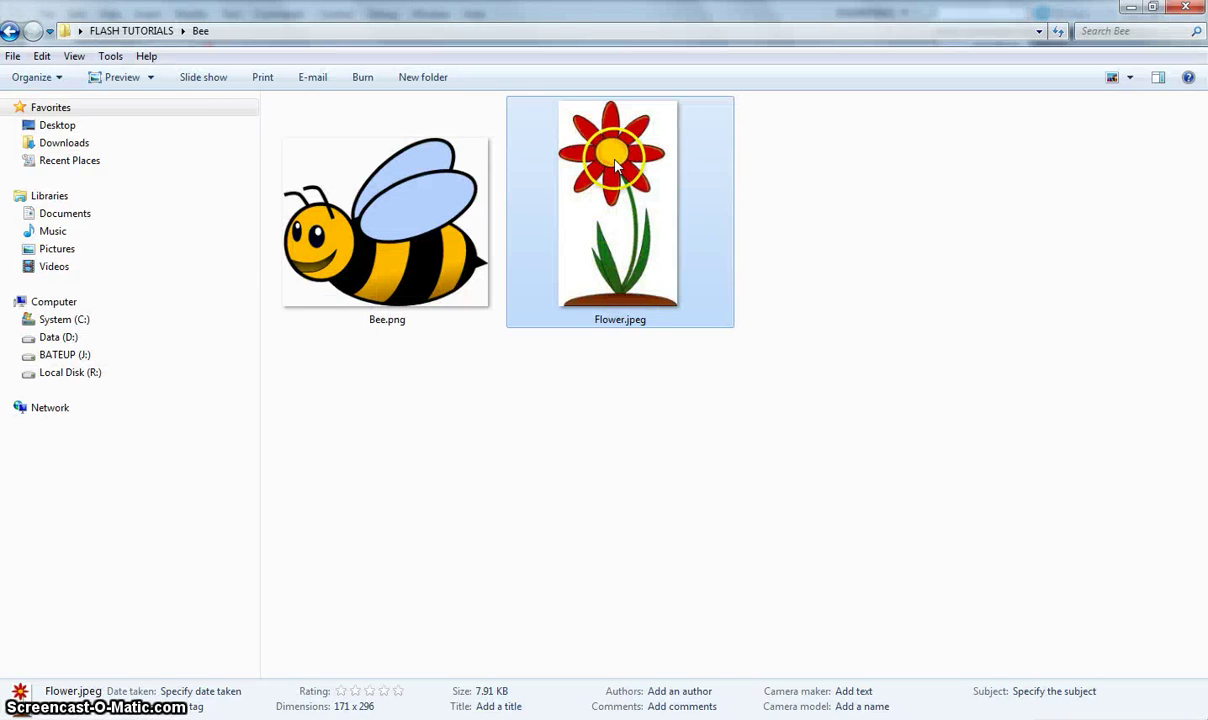
{"action": "left_click_drag", "start_coordinate": [615, 168], "coordinate": [421, 479]}
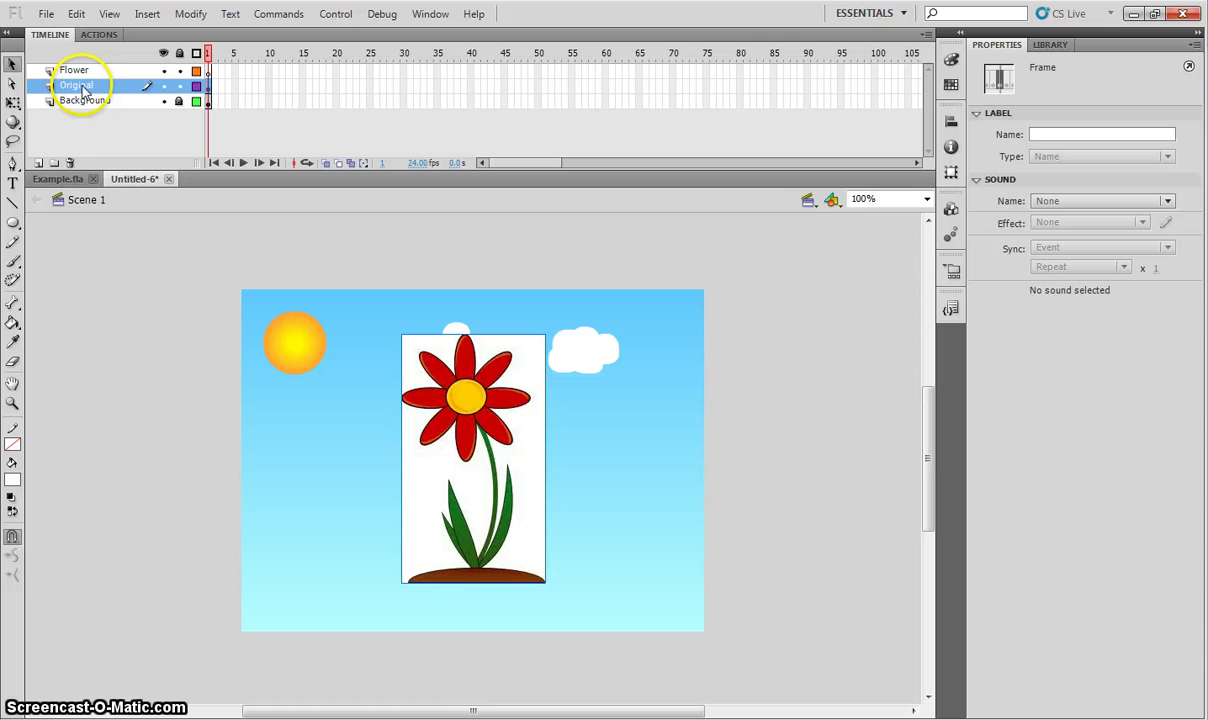
{"action": "left_click", "coordinate": [179, 86]}
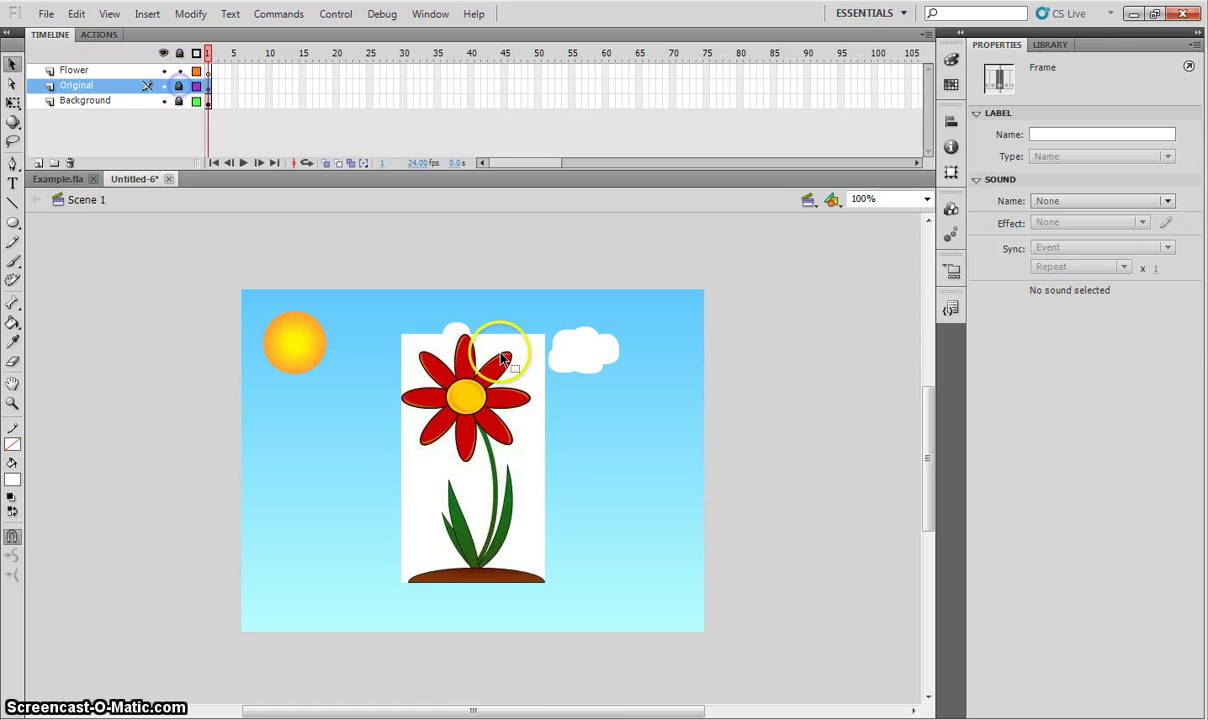
{"action": "left_click", "coordinate": [92, 71]}
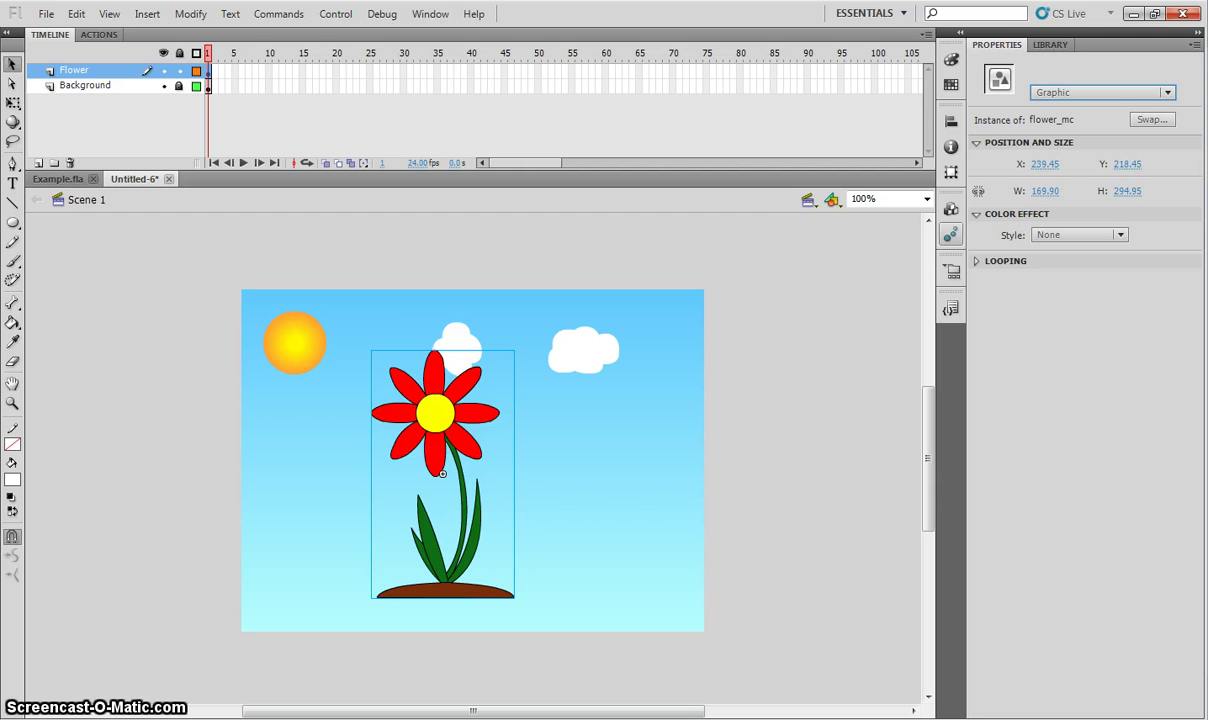
Open the Modify menu and dismiss it without running a command
{"action": "left_click", "coordinate": [190, 14]}
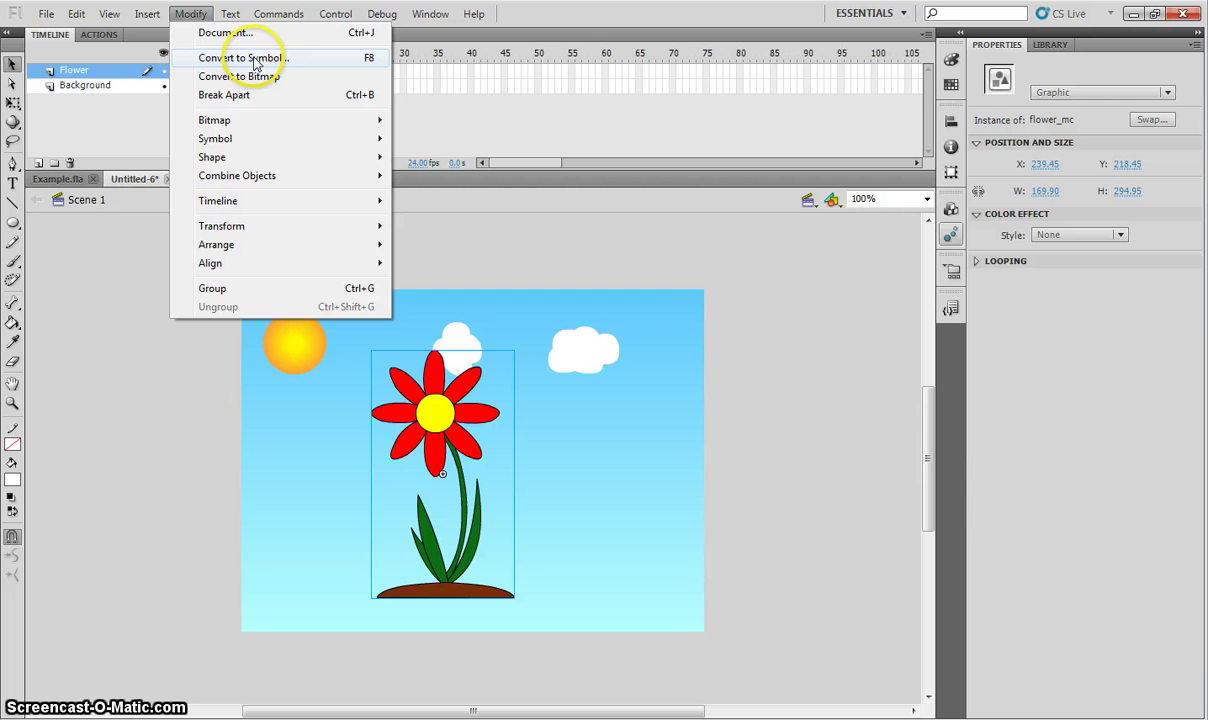
{"action": "left_click", "coordinate": [578, 12]}
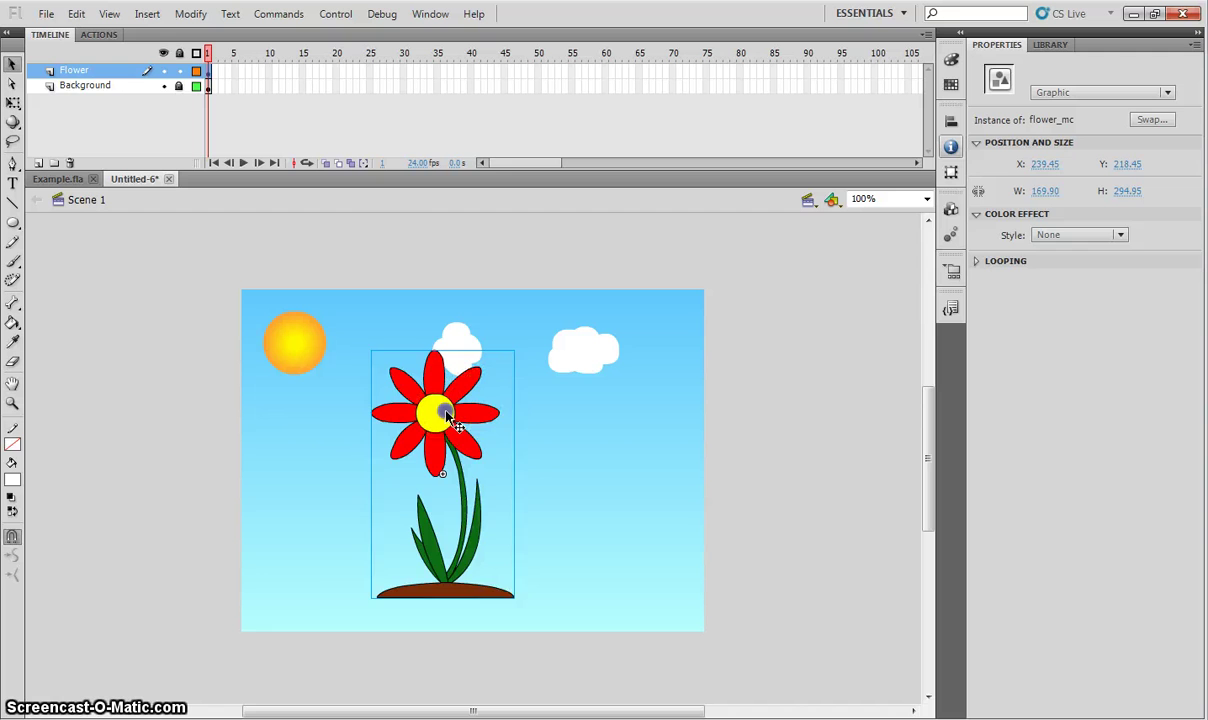
Move the flower to the lower left and paste a copy on the right side
{"action": "left_click_drag", "start_coordinate": [454, 423], "coordinate": [399, 438]}
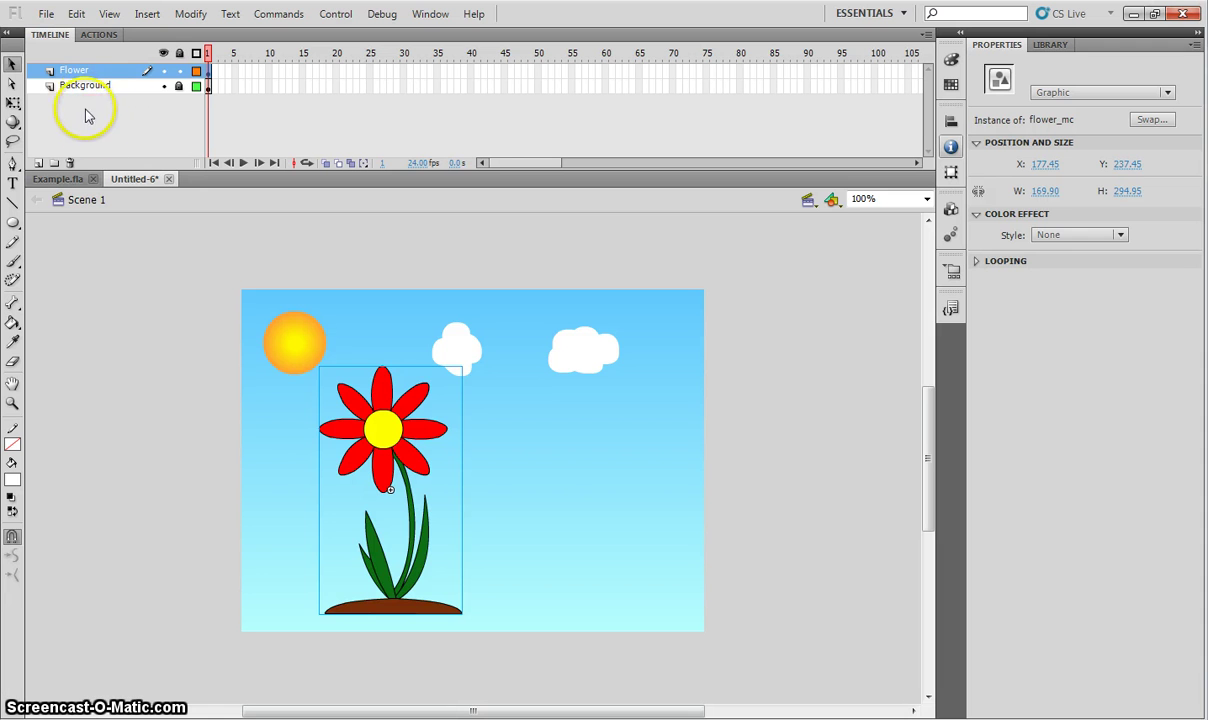
{"action": "left_click_drag", "start_coordinate": [388, 428], "coordinate": [352, 450]}
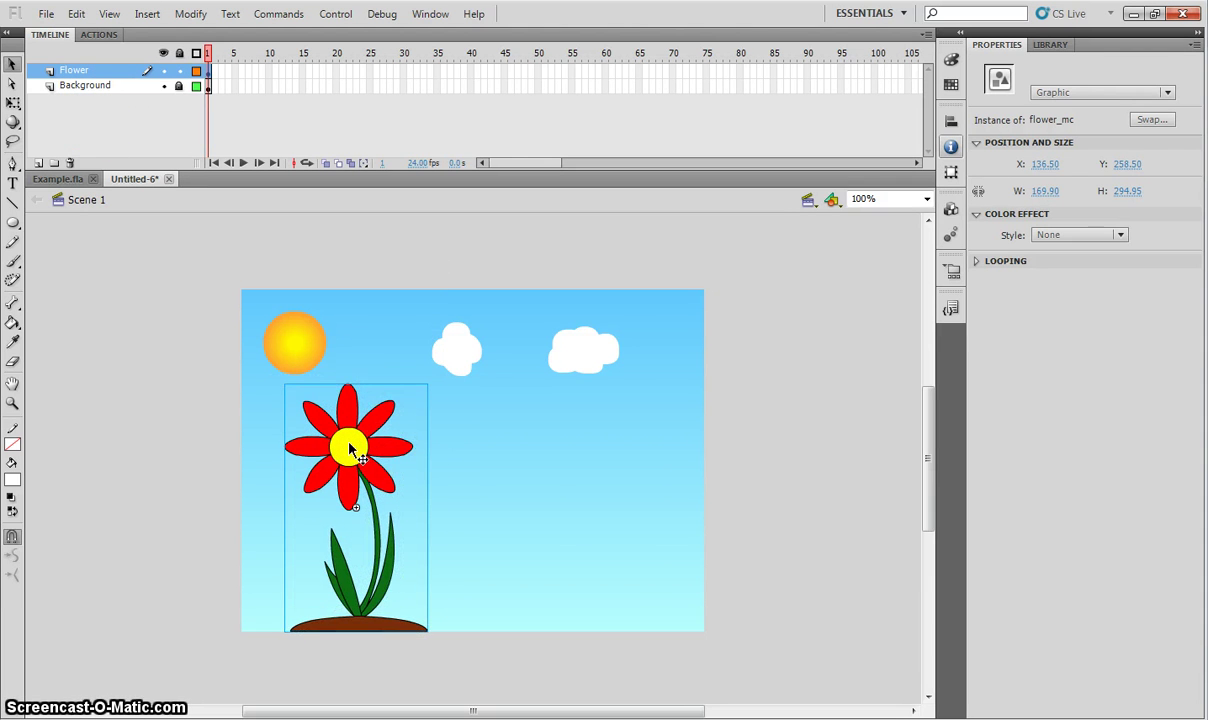
{"action": "left_click", "coordinate": [77, 14]}
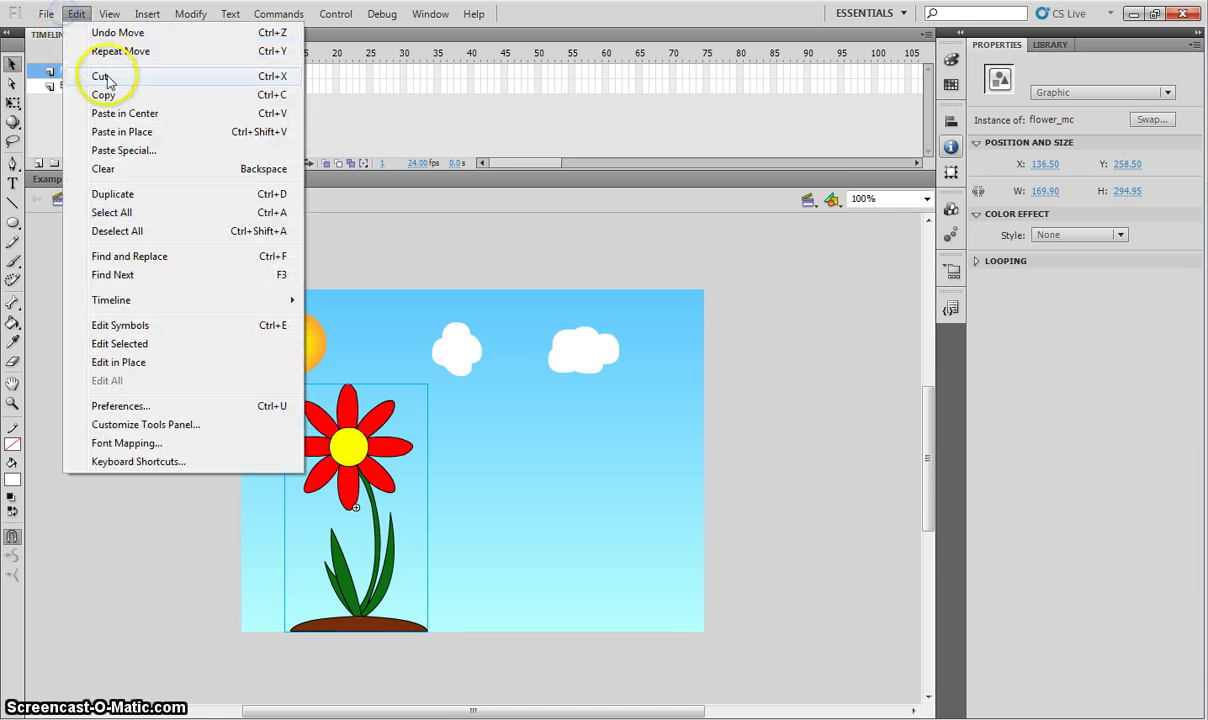
{"action": "left_click", "coordinate": [97, 54]}
{"action": "left_click", "coordinate": [80, 15]}
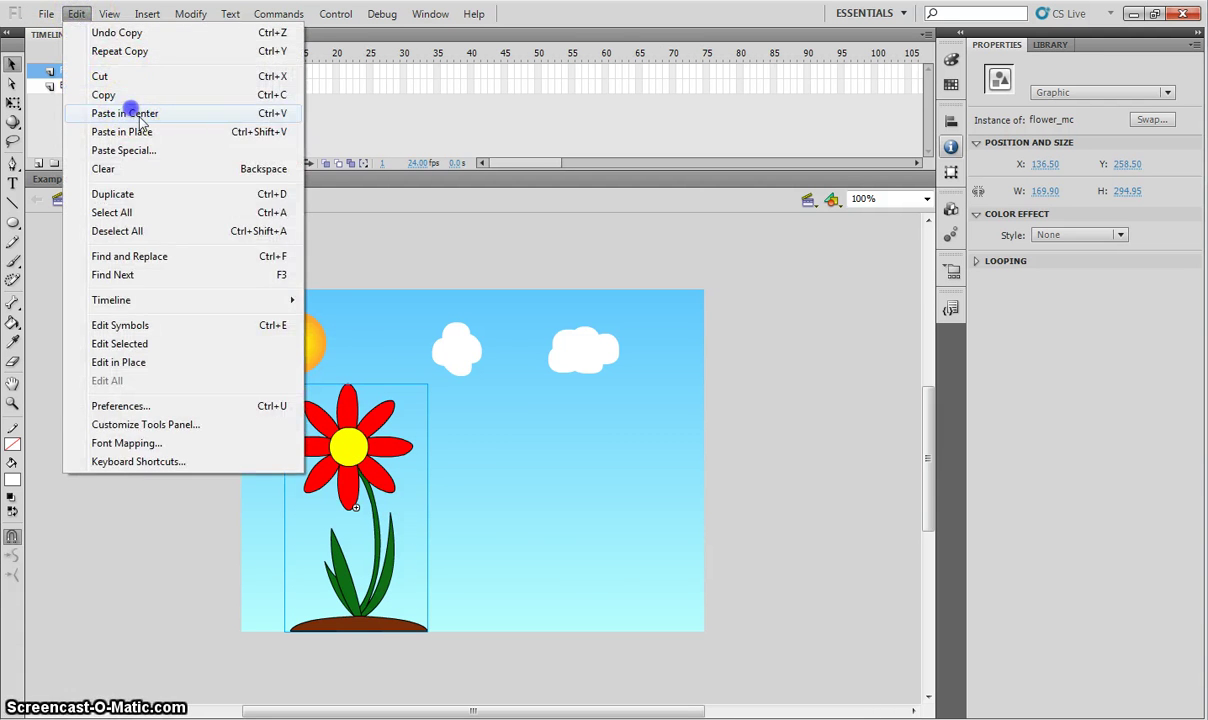
{"action": "left_click", "coordinate": [167, 113]}
{"action": "left_click_drag", "start_coordinate": [448, 396], "coordinate": [577, 449]}
Shrink the copy to 123.90×215.10, lower it, and lock the Flower layer
{"action": "left_click", "coordinate": [13, 103]}
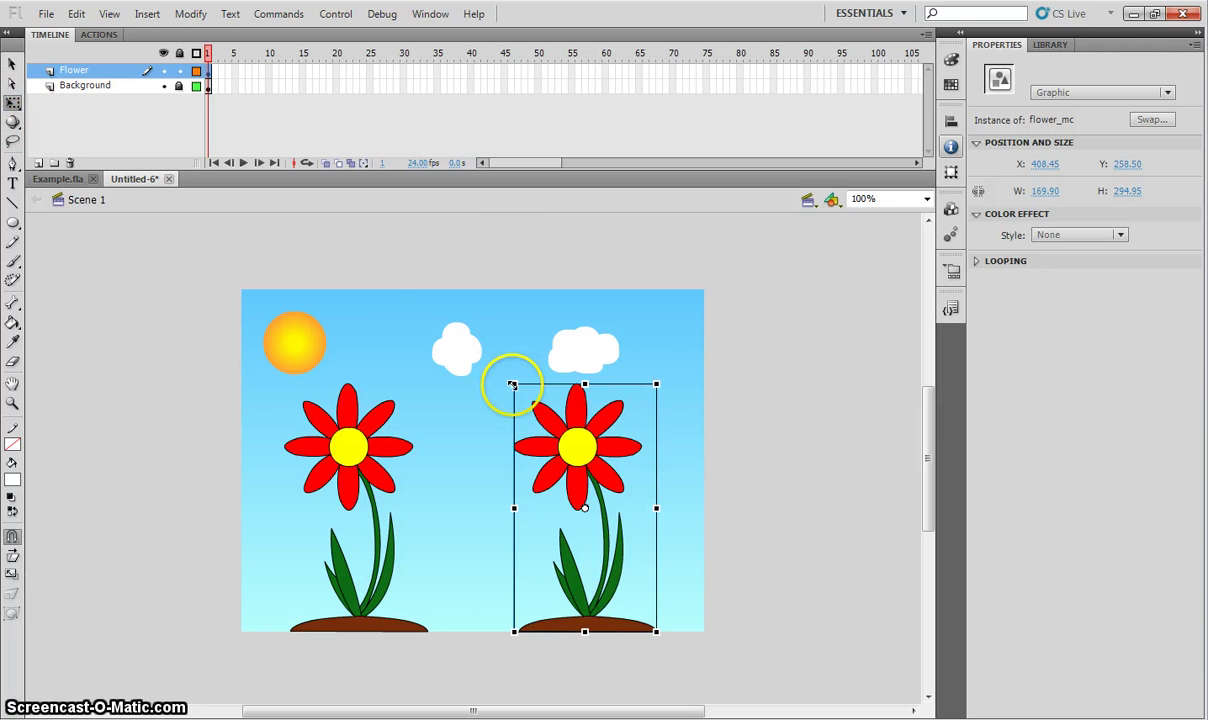
{"action": "left_click_drag", "start_coordinate": [514, 384], "coordinate": [532, 409]}
{"action": "left_click_drag", "start_coordinate": [568, 452], "coordinate": [578, 487]}
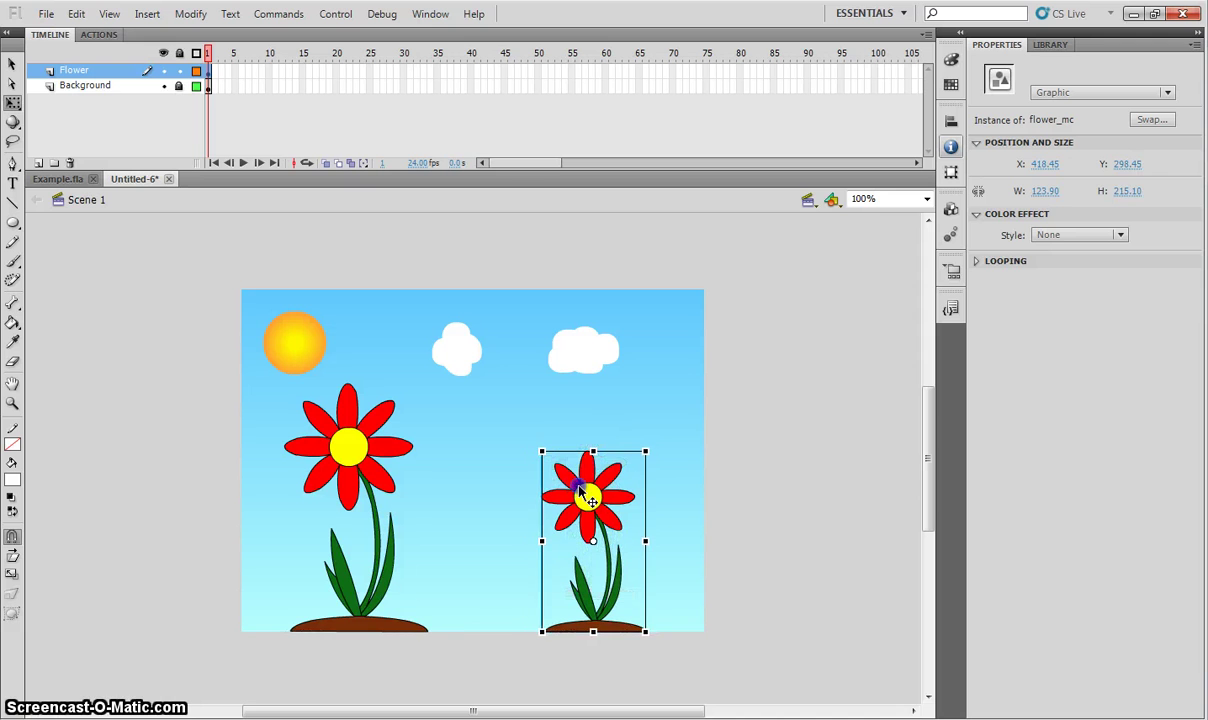
{"action": "left_click", "coordinate": [12, 63]}
{"action": "left_click", "coordinate": [162, 284]}
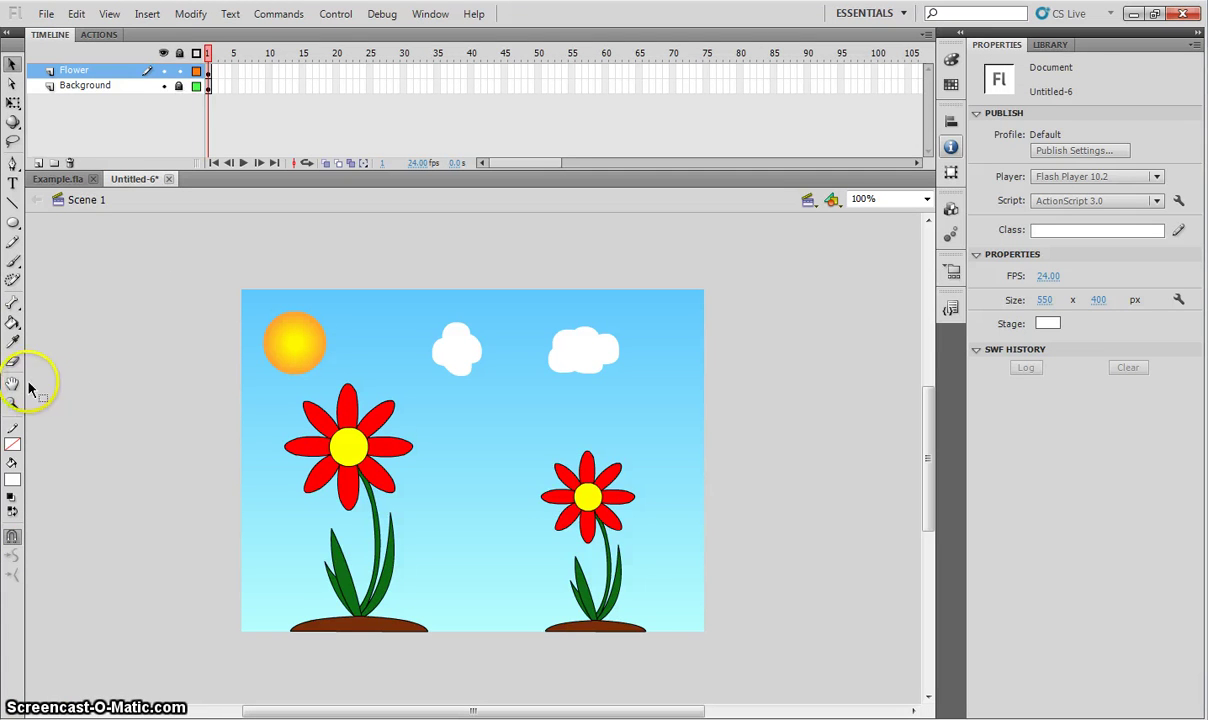
{"action": "left_click", "coordinate": [180, 71]}
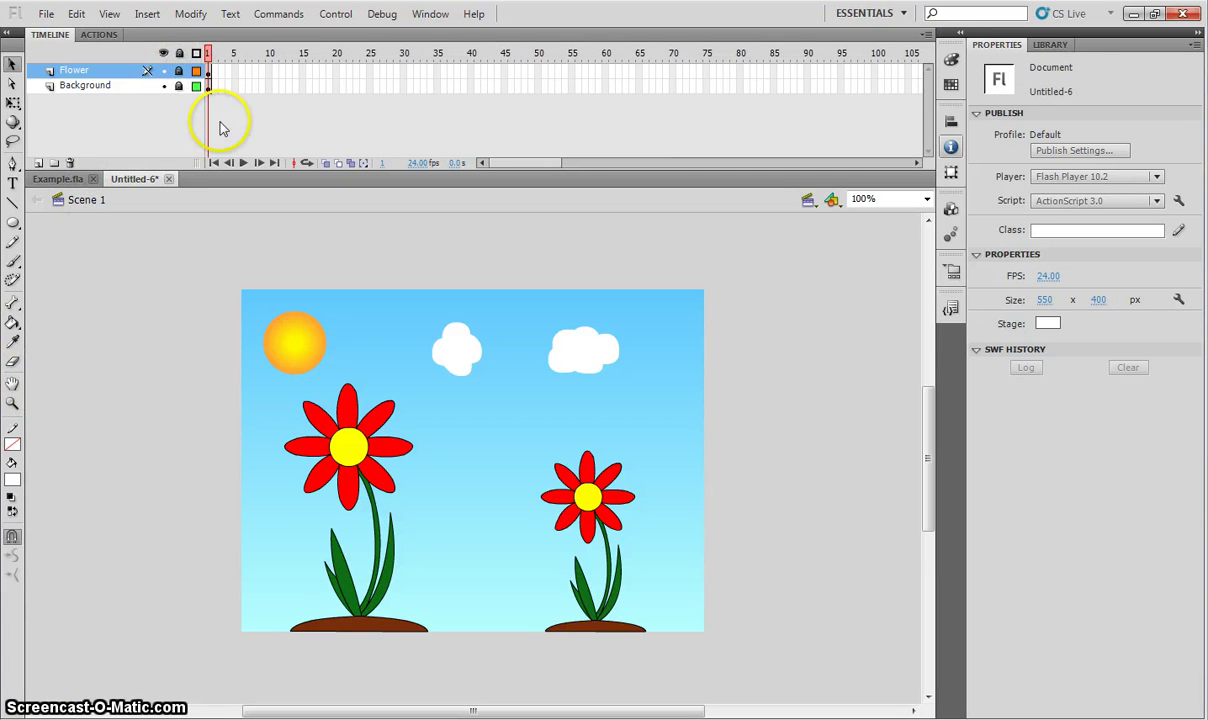
Add two new layers and name them Original and Bee
{"action": "left_click", "coordinate": [38, 162]}
{"action": "left_click", "coordinate": [38, 162]}
{"action": "double_click", "coordinate": [79, 82]}
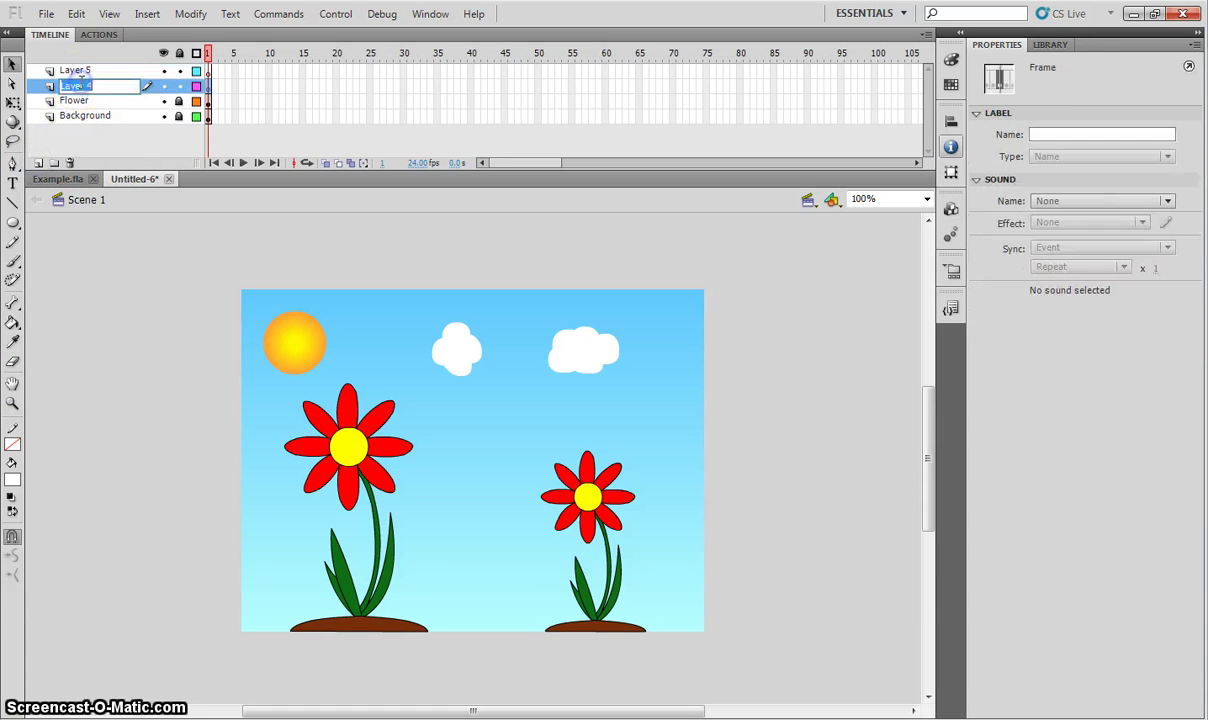
{"action": "type", "text": "Original"}
{"action": "key", "text": "Return"}
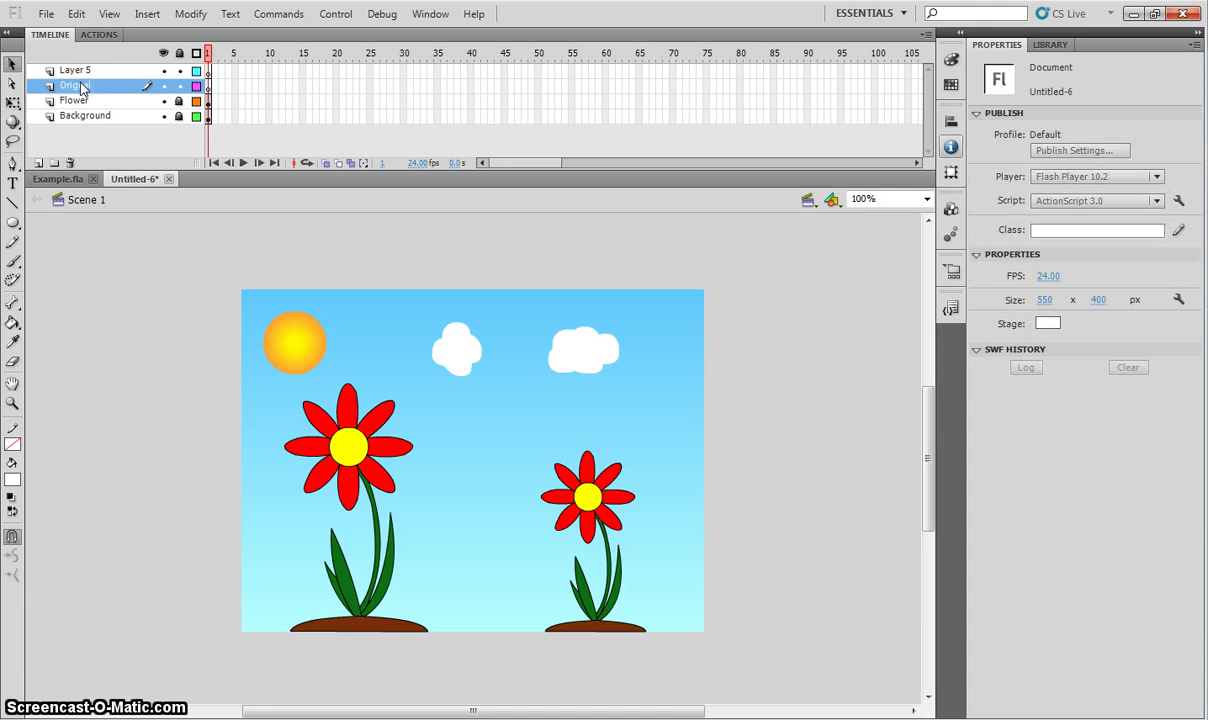
{"action": "double_click", "coordinate": [81, 70]}
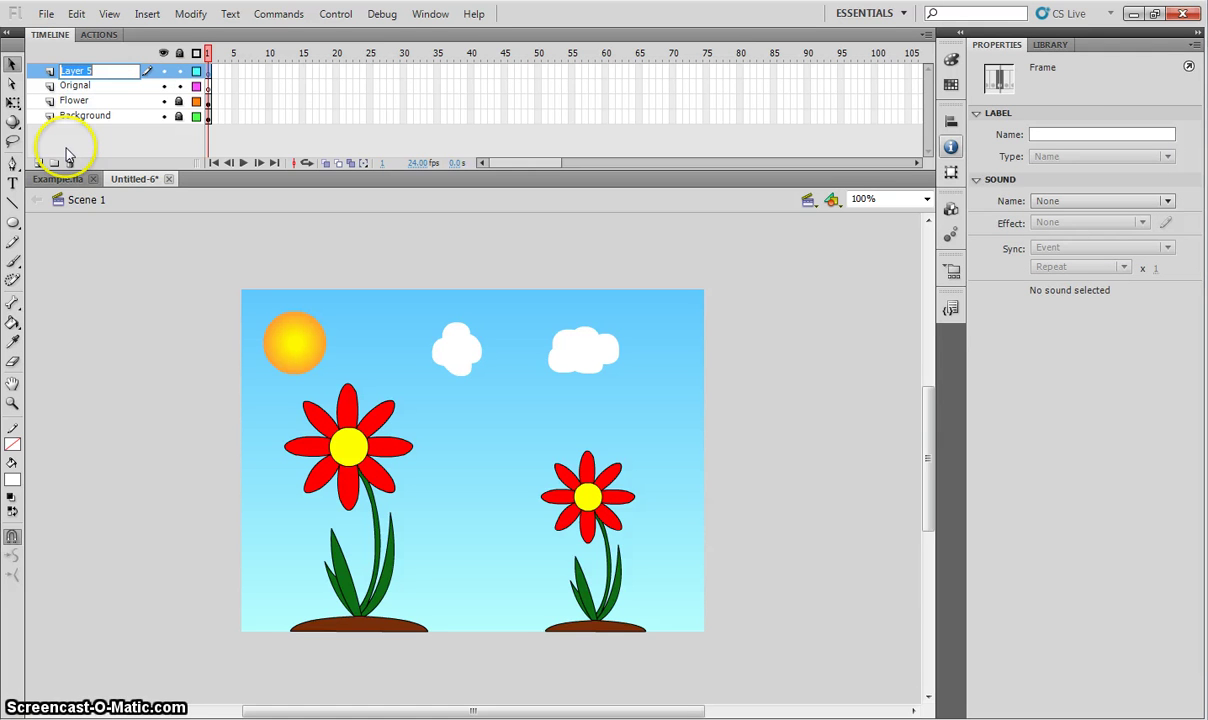
{"action": "type", "text": "Bee"}
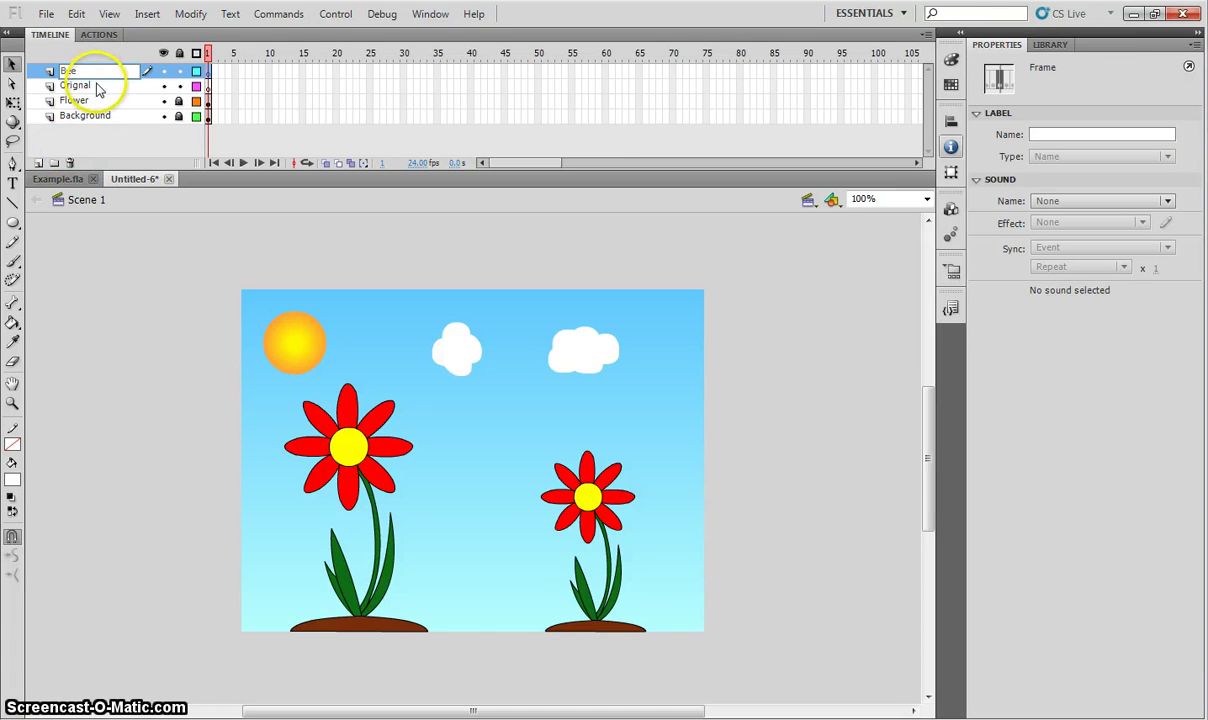
Drag Bee.png from its Explorer folder onto the stage in the Original layer
{"action": "left_click", "coordinate": [97, 88]}
{"action": "mouse_move", "coordinate": [377, 716]}
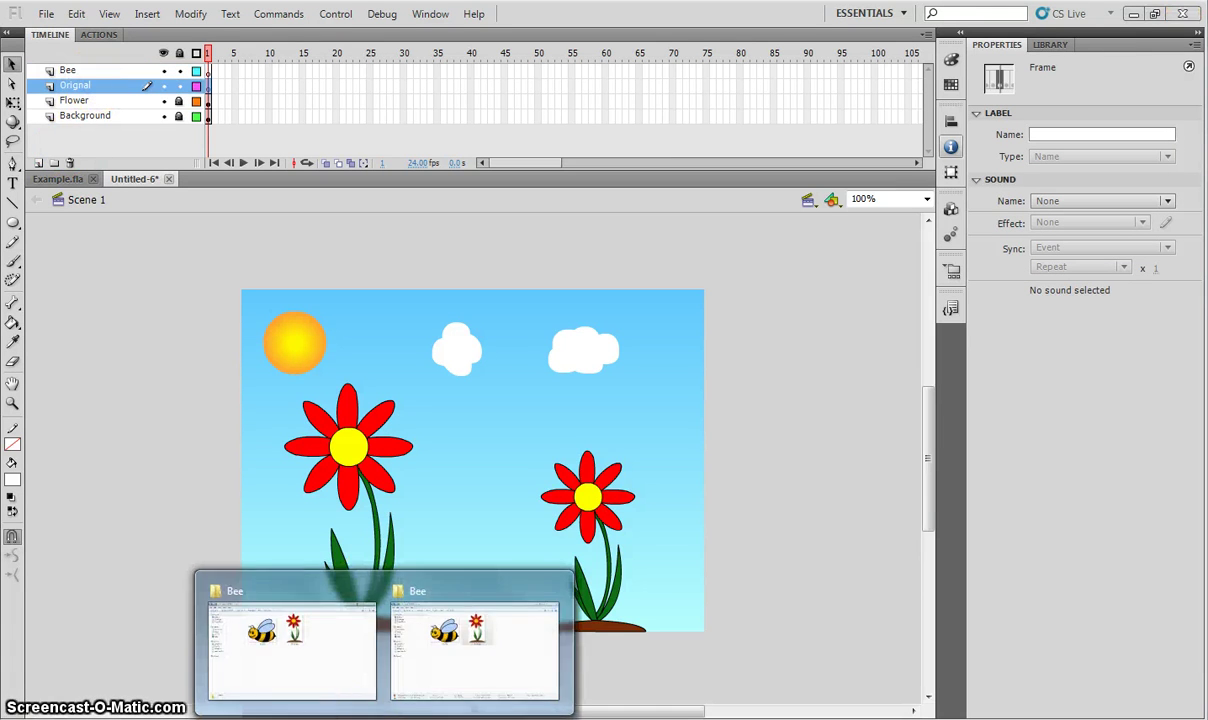
{"action": "left_click", "coordinate": [448, 650]}
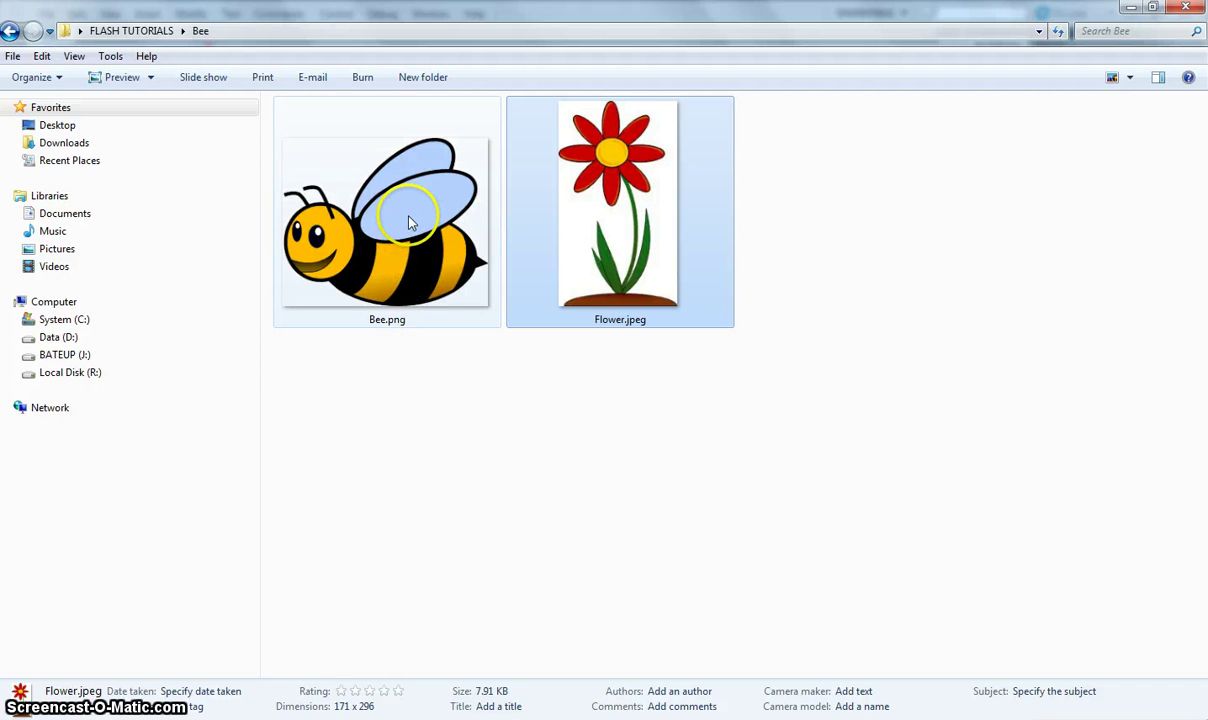
{"action": "left_click_drag", "start_coordinate": [410, 298], "coordinate": [460, 430]}
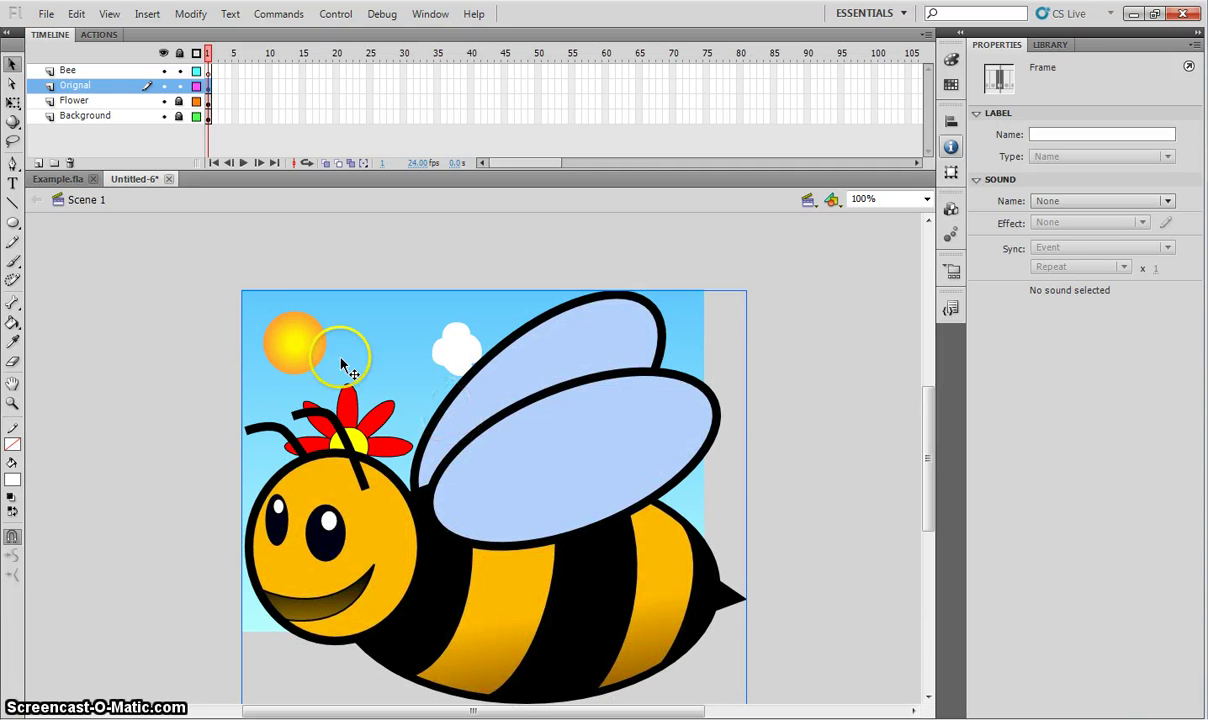
Lock the Original layer and confirm the Bee layer's name
{"action": "left_click", "coordinate": [179, 85]}
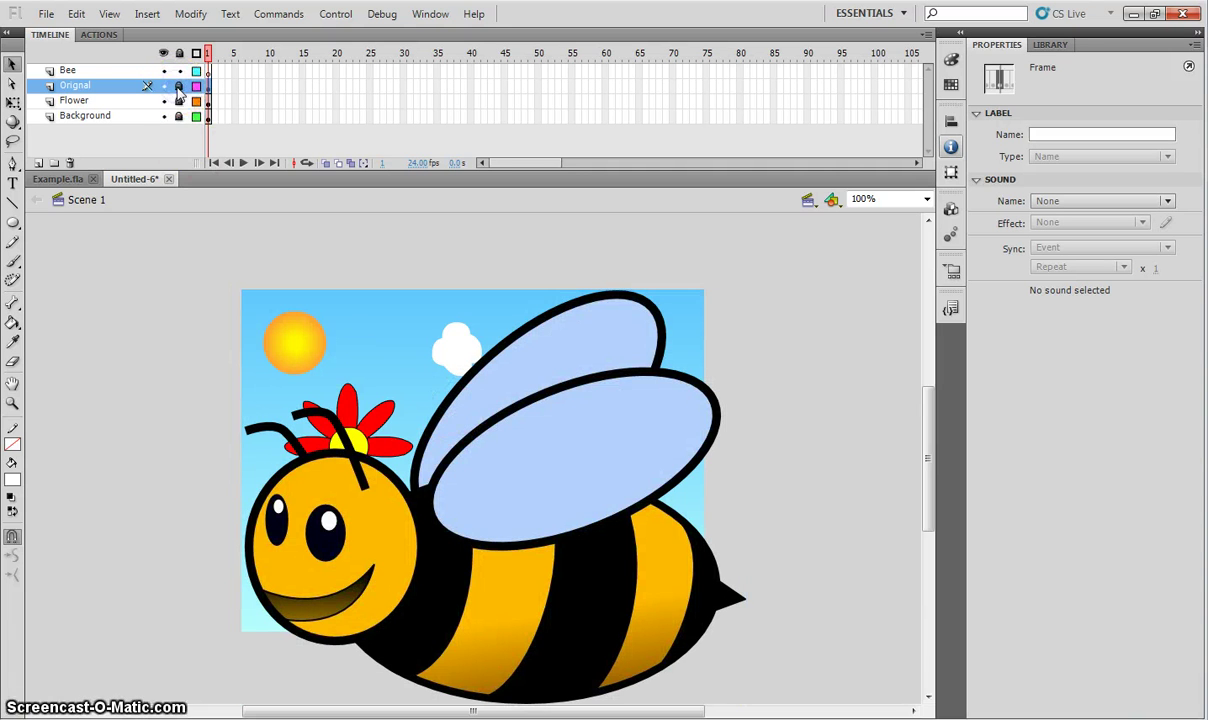
{"action": "double_click", "coordinate": [66, 72]}
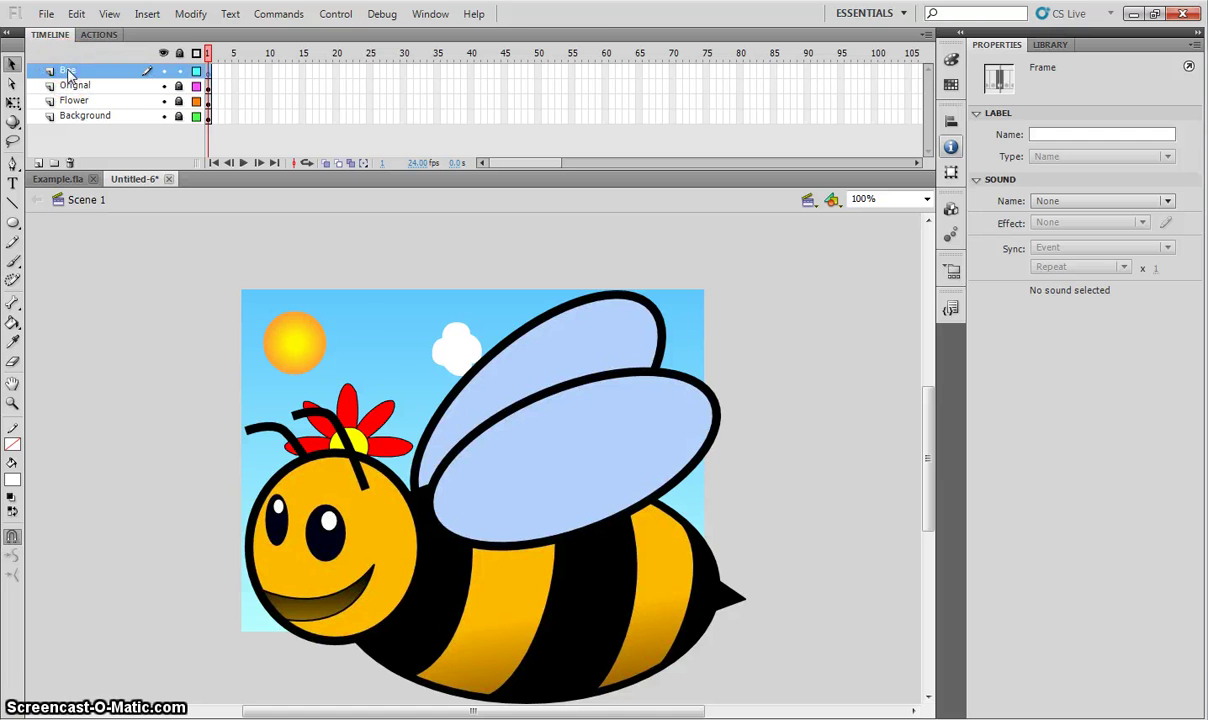
{"action": "key", "text": "Return"}
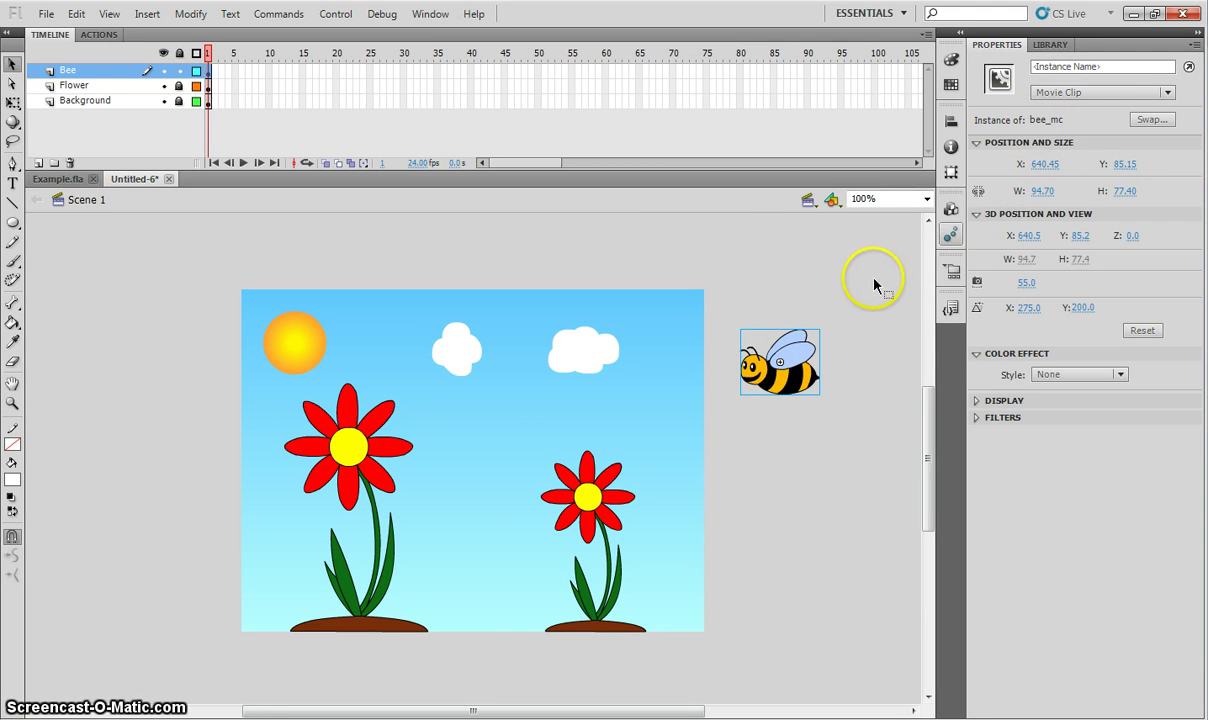
Drag the bee_mc instance right and down, just past the stage's right edge
{"action": "left_click_drag", "start_coordinate": [779, 384], "coordinate": [812, 391]}
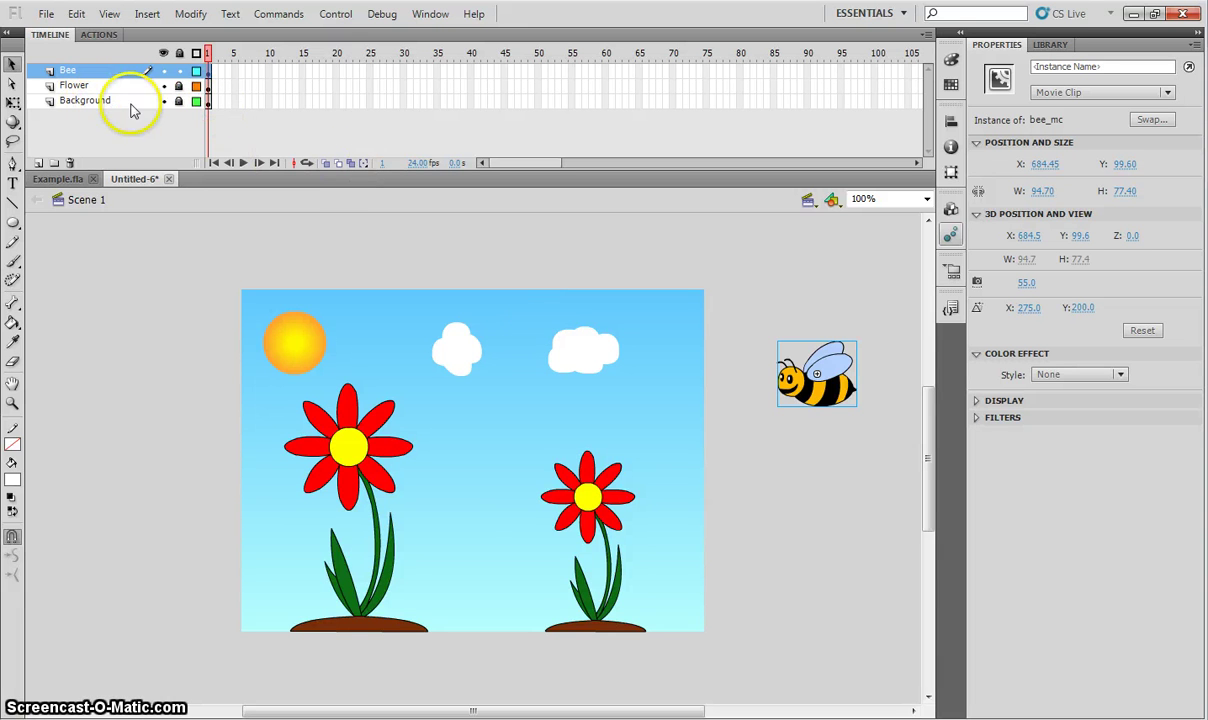
Insert frames up to frame 100 on both the Flower and Background layers
{"action": "left_click", "coordinate": [874, 87]}
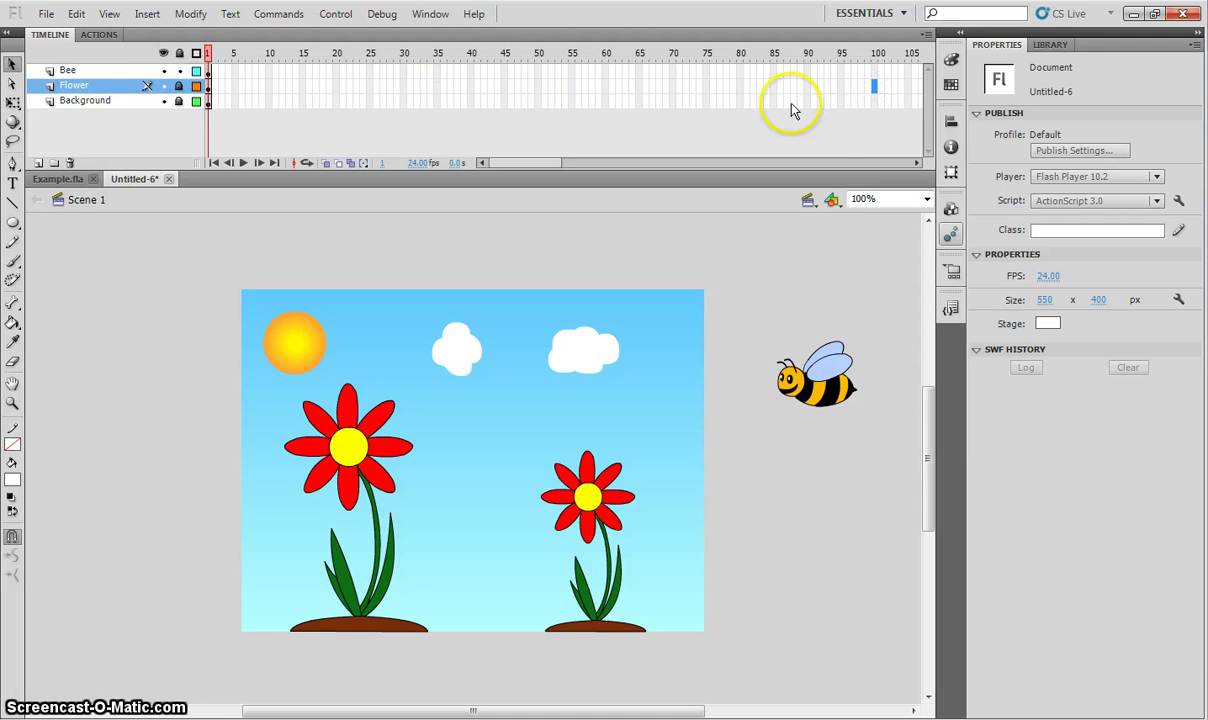
{"action": "left_click", "coordinate": [873, 90]}
{"action": "key", "text": "F5"}
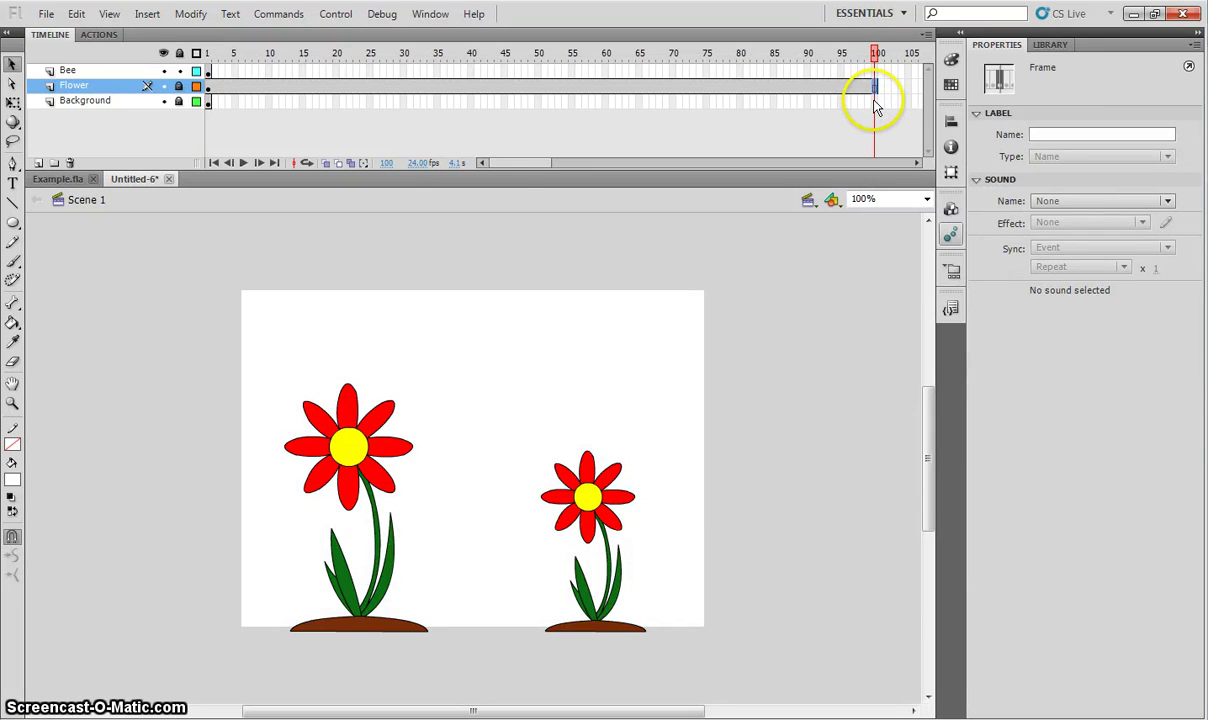
{"action": "left_click", "coordinate": [875, 102]}
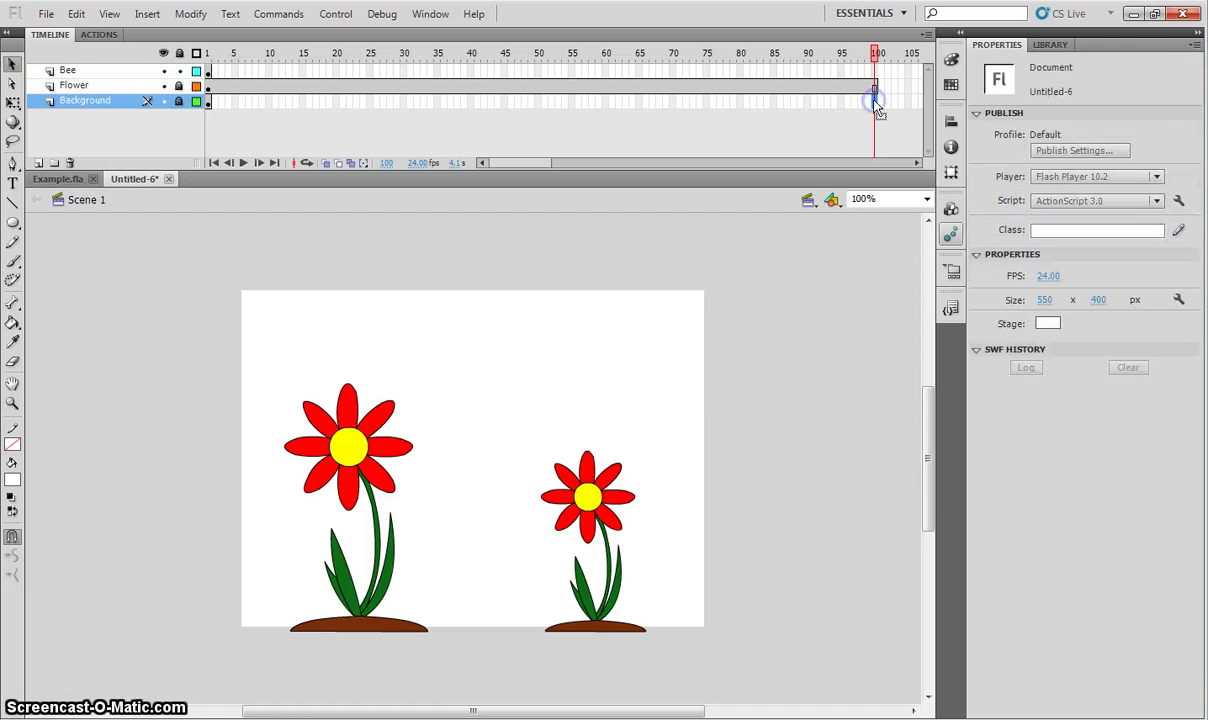
{"action": "key", "text": "F5"}
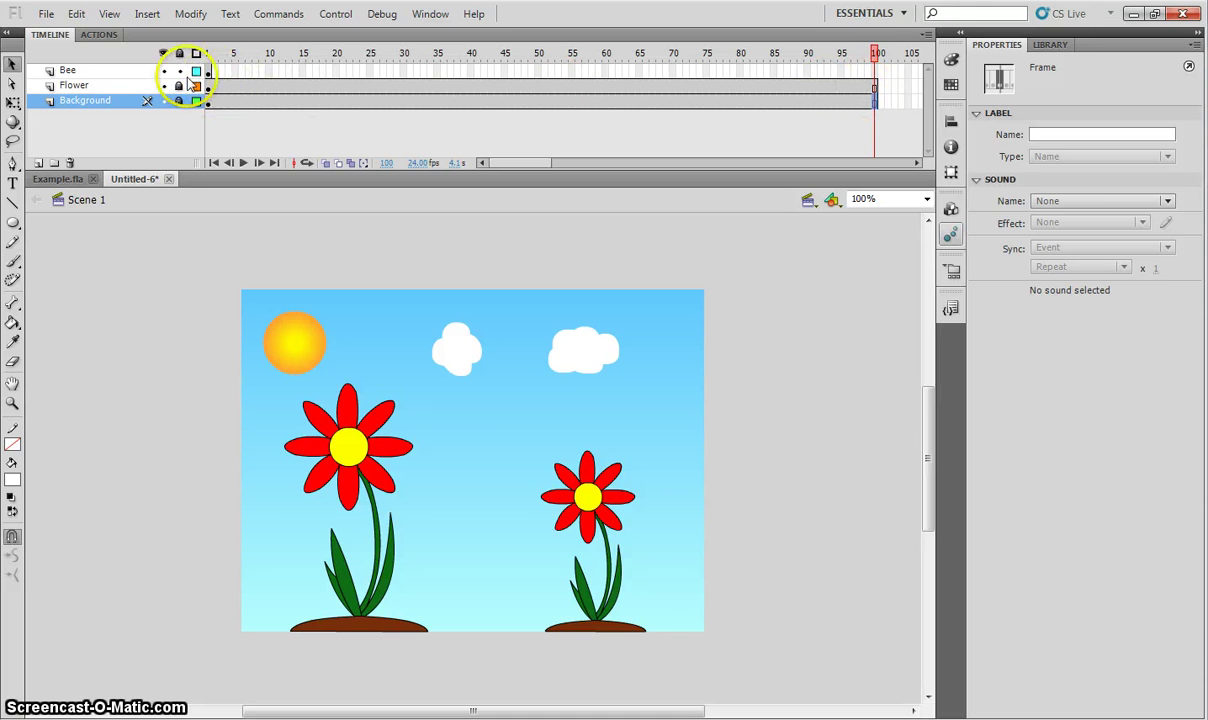
{"action": "left_click", "coordinate": [90, 71]}
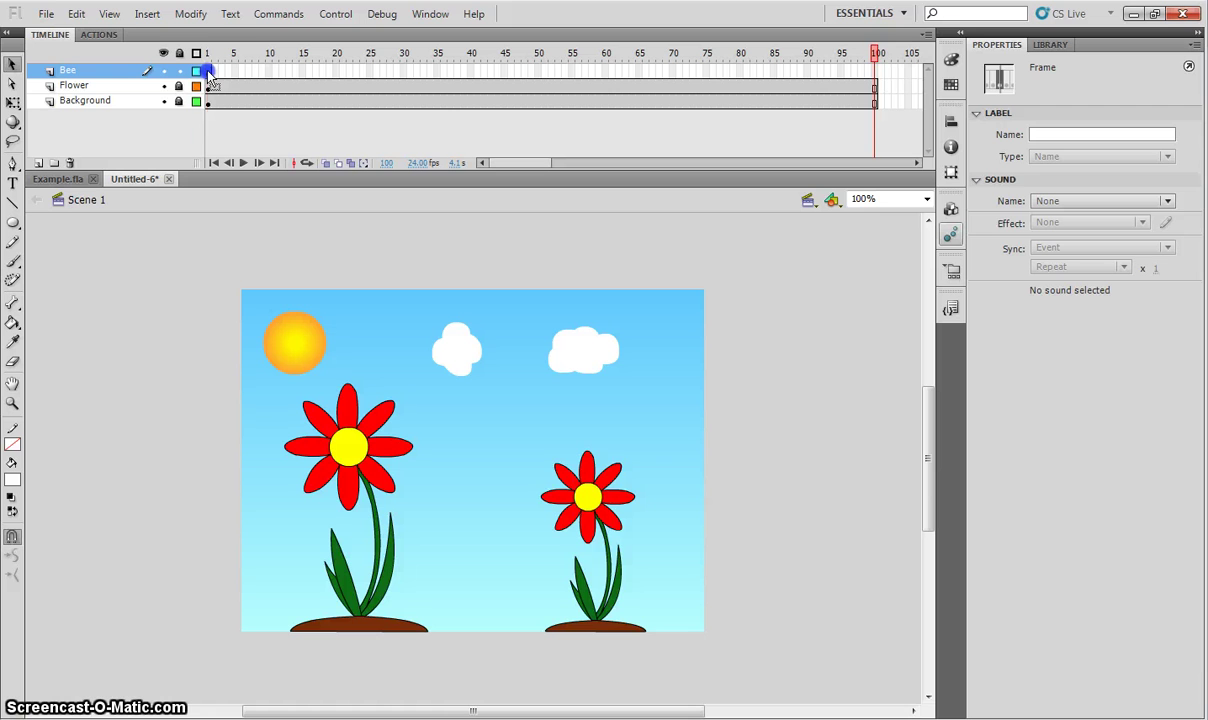
Create a motion tween on the Bee layer's frame 1 and select frame 25
{"action": "left_click", "coordinate": [209, 72]}
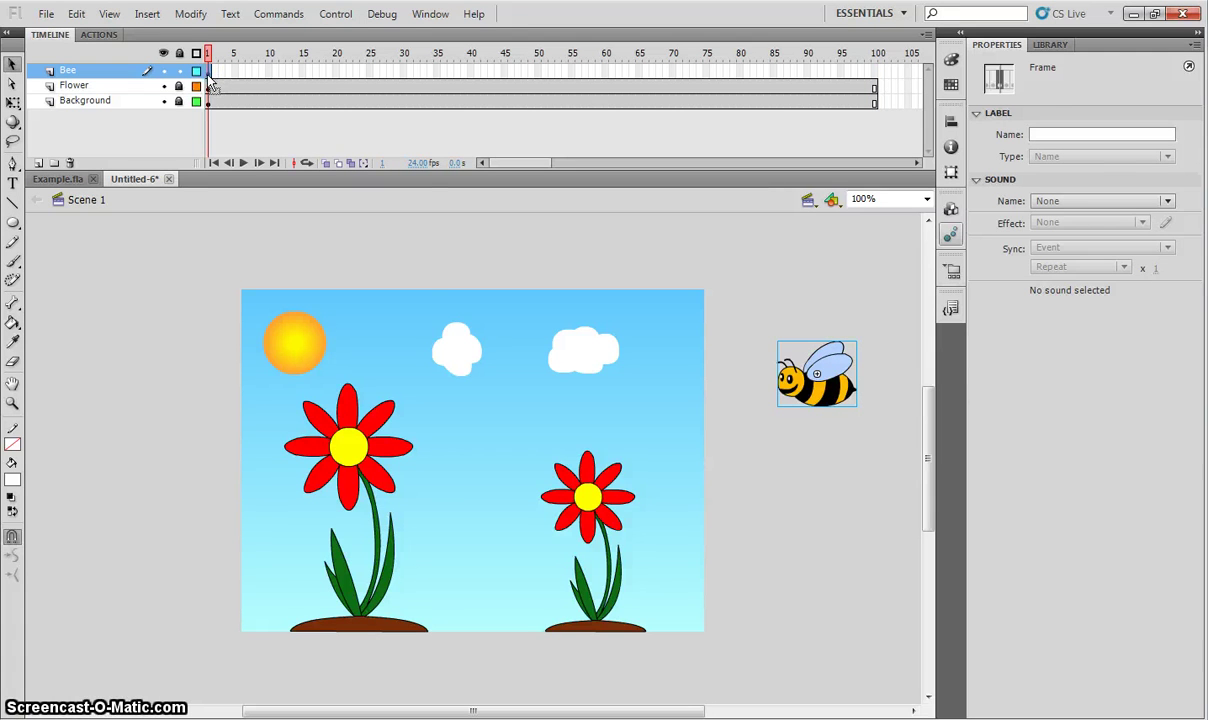
{"action": "right_click", "coordinate": [209, 74]}
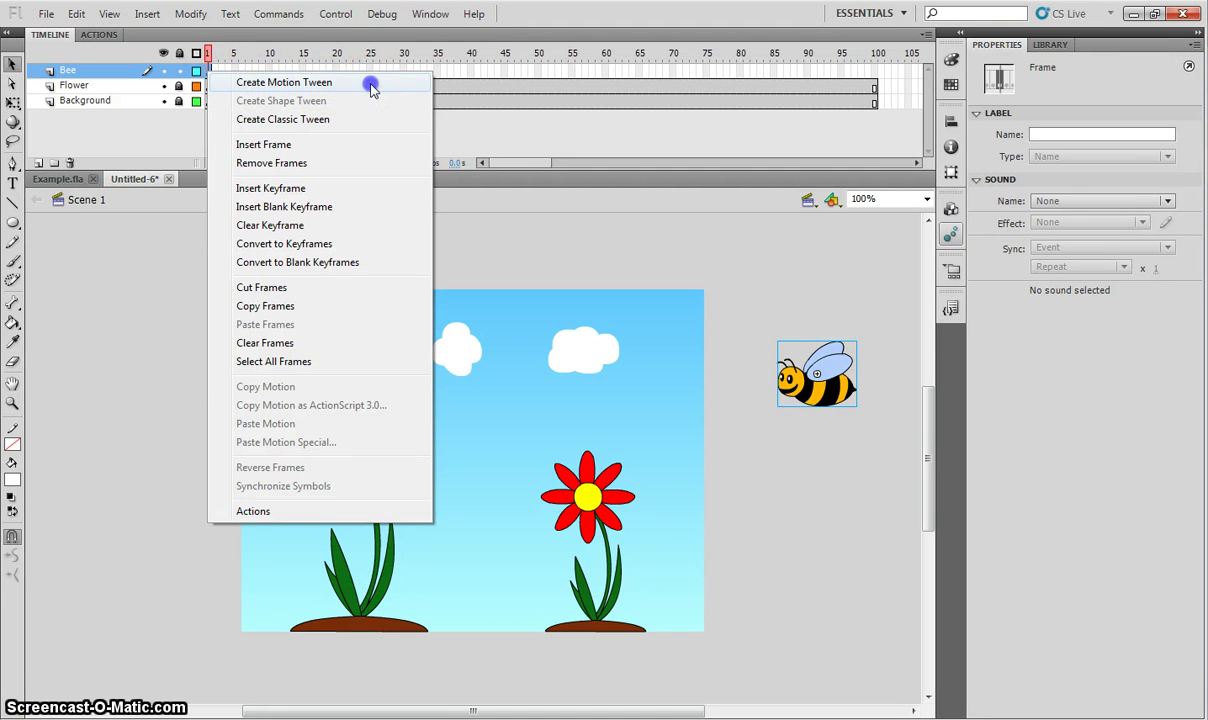
{"action": "left_click", "coordinate": [371, 86]}
{"action": "left_click", "coordinate": [369, 71]}
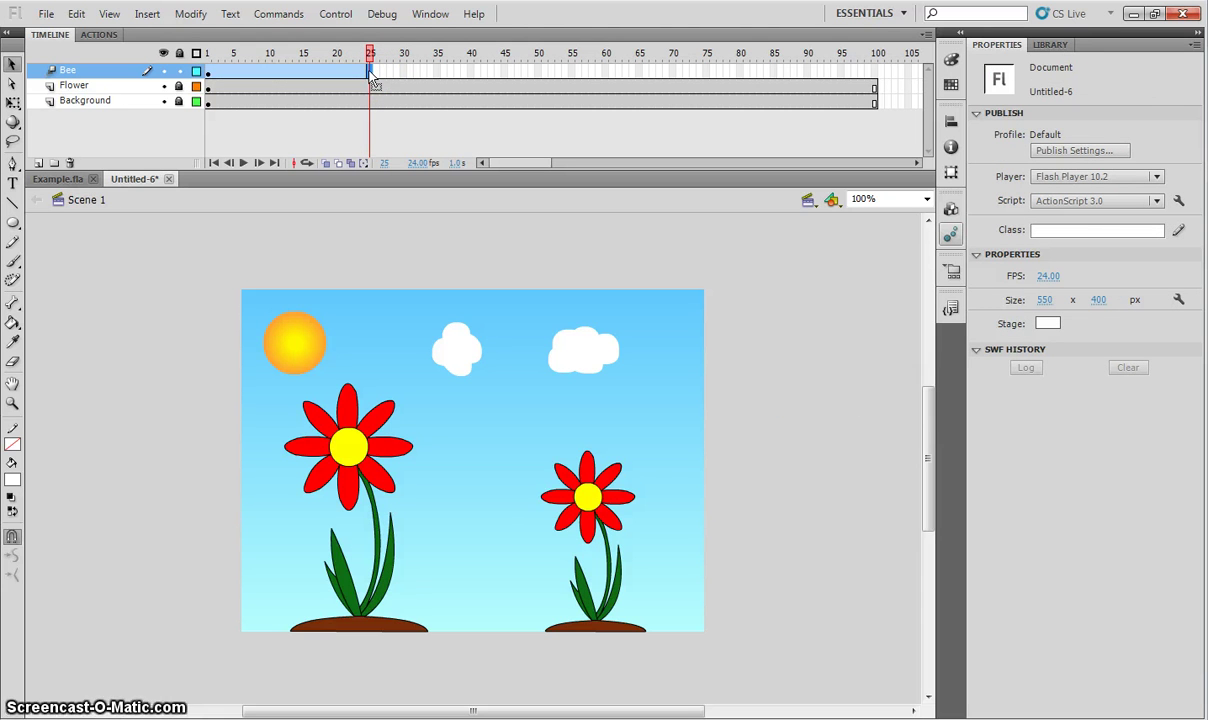
{"action": "left_click", "coordinate": [368, 74]}
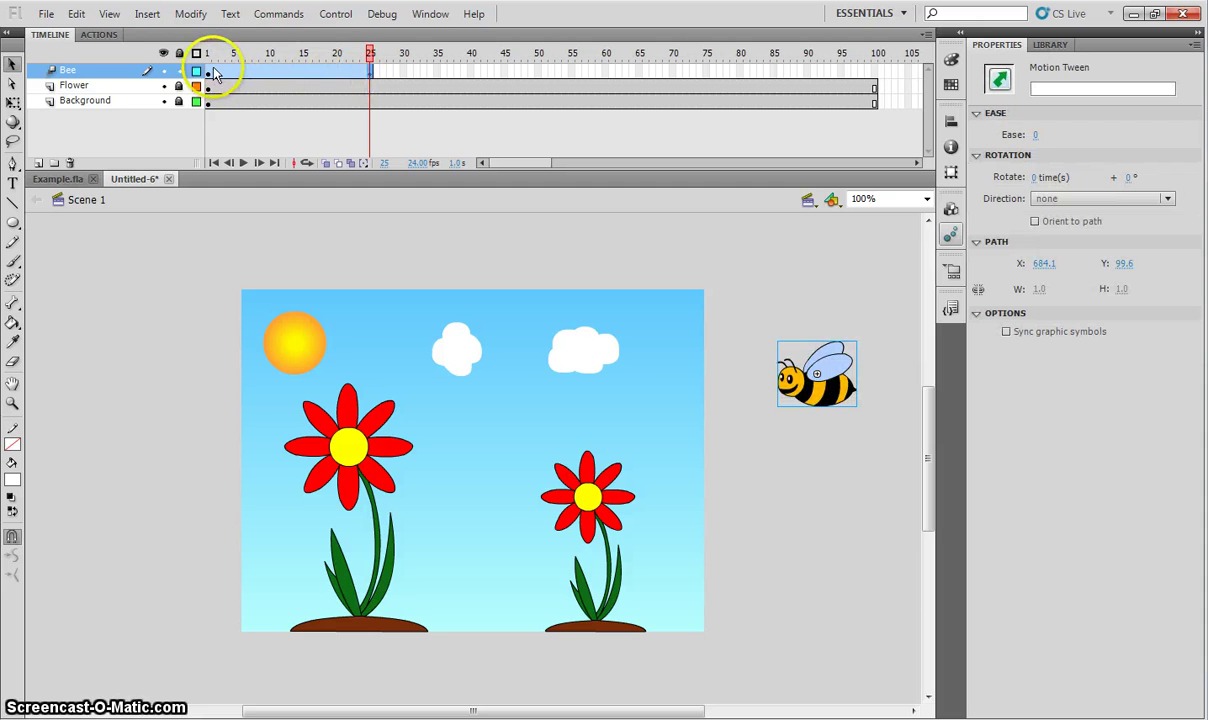
At frame 25, drag the bee from off-stage onto the small right flower
{"action": "left_click_drag", "start_coordinate": [211, 80], "coordinate": [374, 84]}
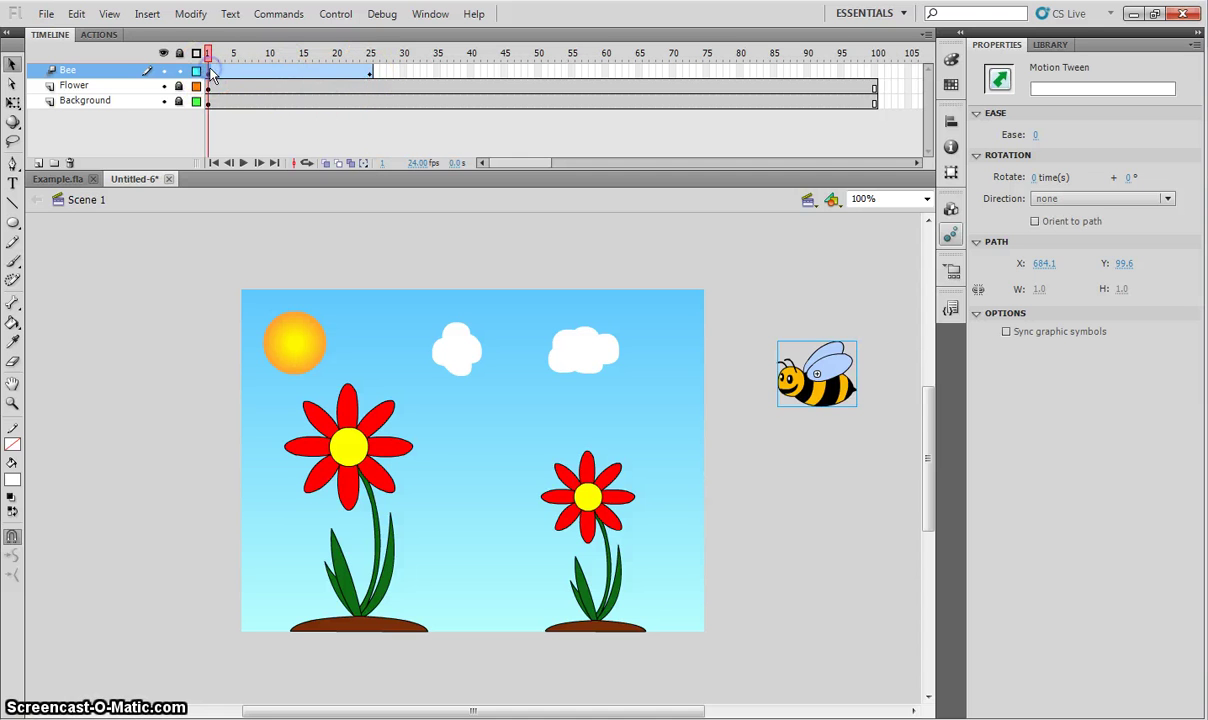
{"action": "left_click_drag", "start_coordinate": [213, 82], "coordinate": [371, 77]}
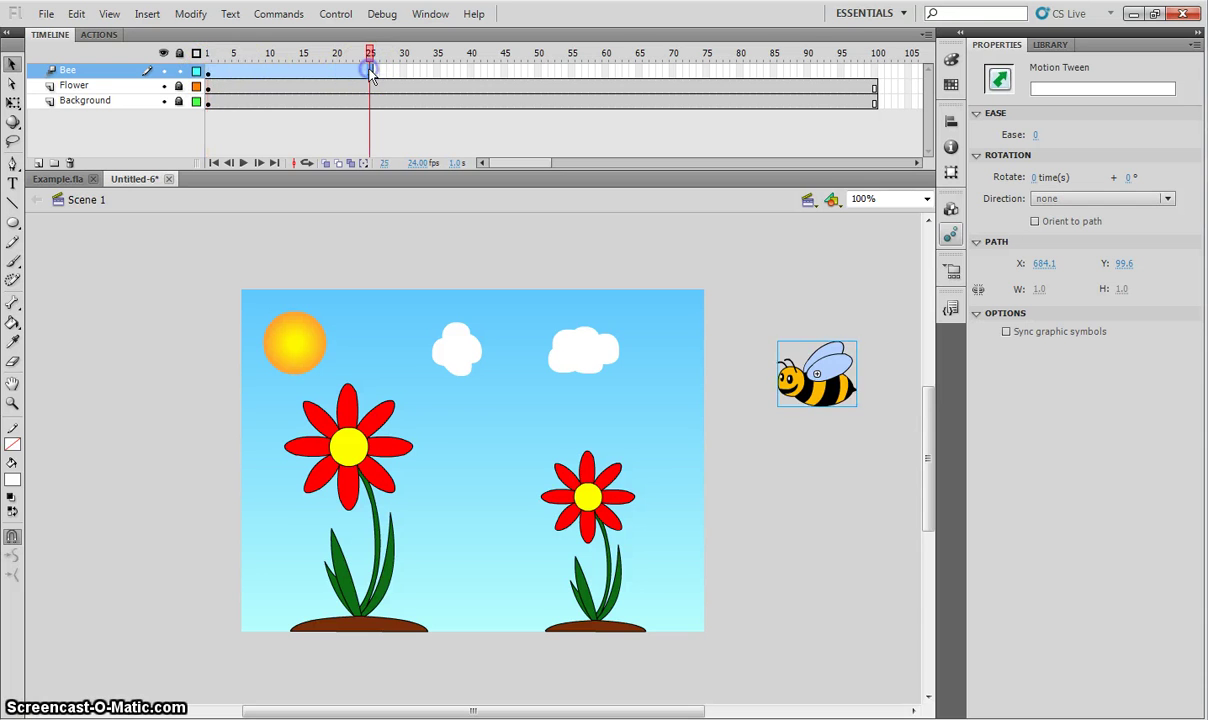
{"action": "left_click", "coordinate": [902, 362]}
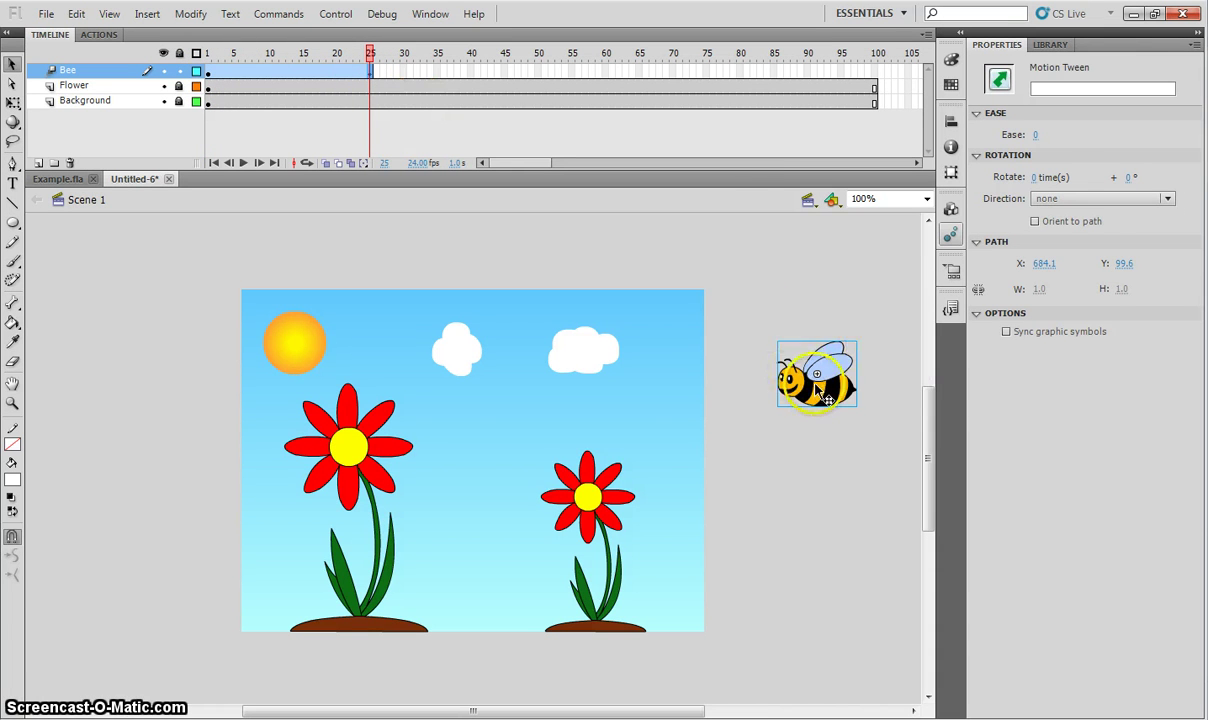
{"action": "left_click_drag", "start_coordinate": [818, 392], "coordinate": [605, 515]}
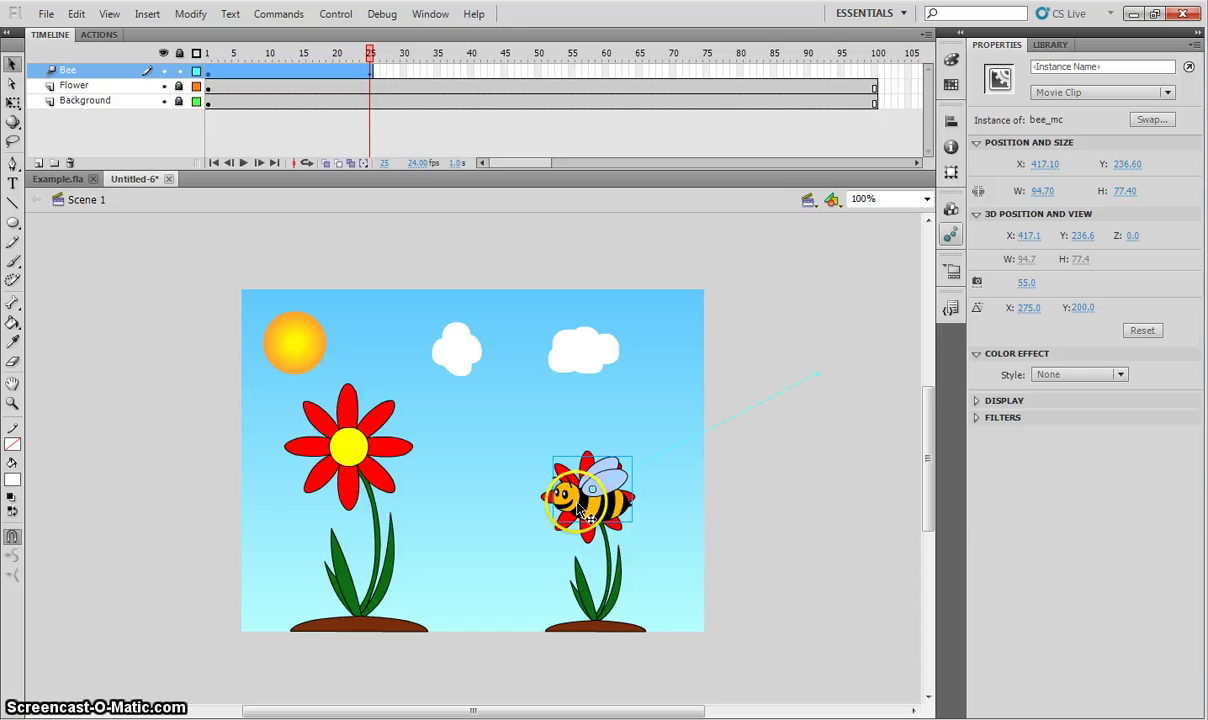
Check the tween between frames 1 and 25, then nudge the bee slightly up-left on the flower
{"action": "left_click", "coordinate": [371, 75]}
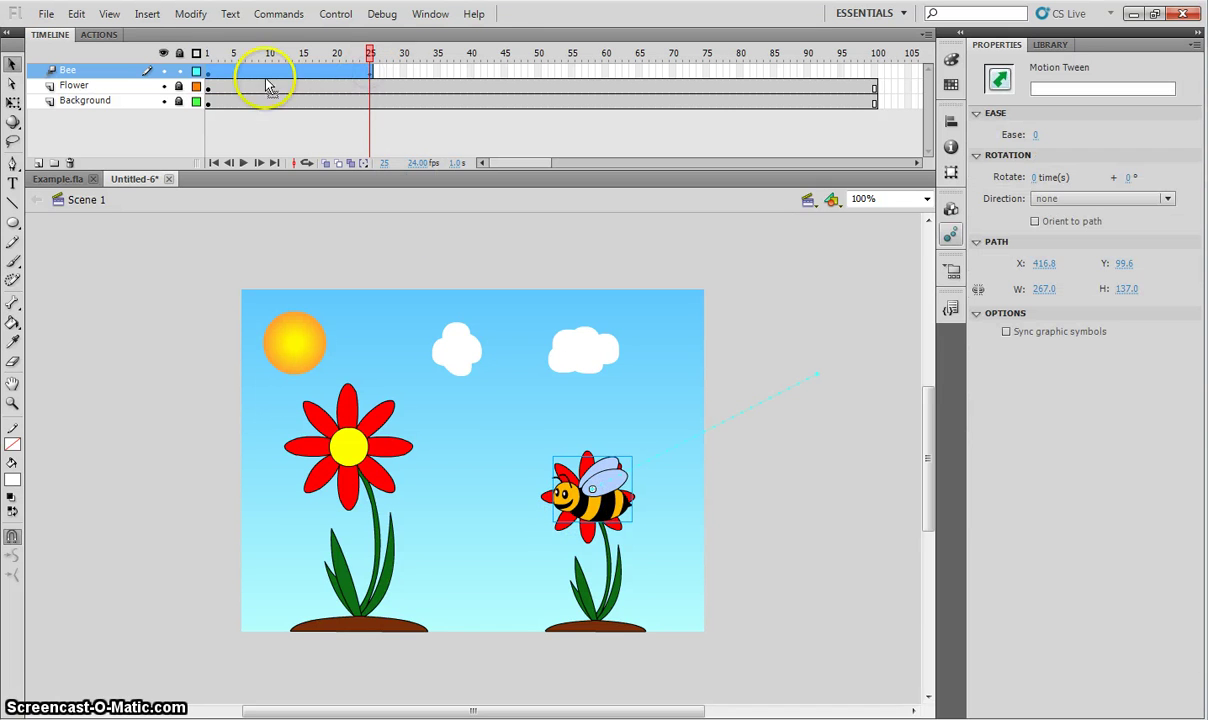
{"action": "left_click", "coordinate": [208, 70]}
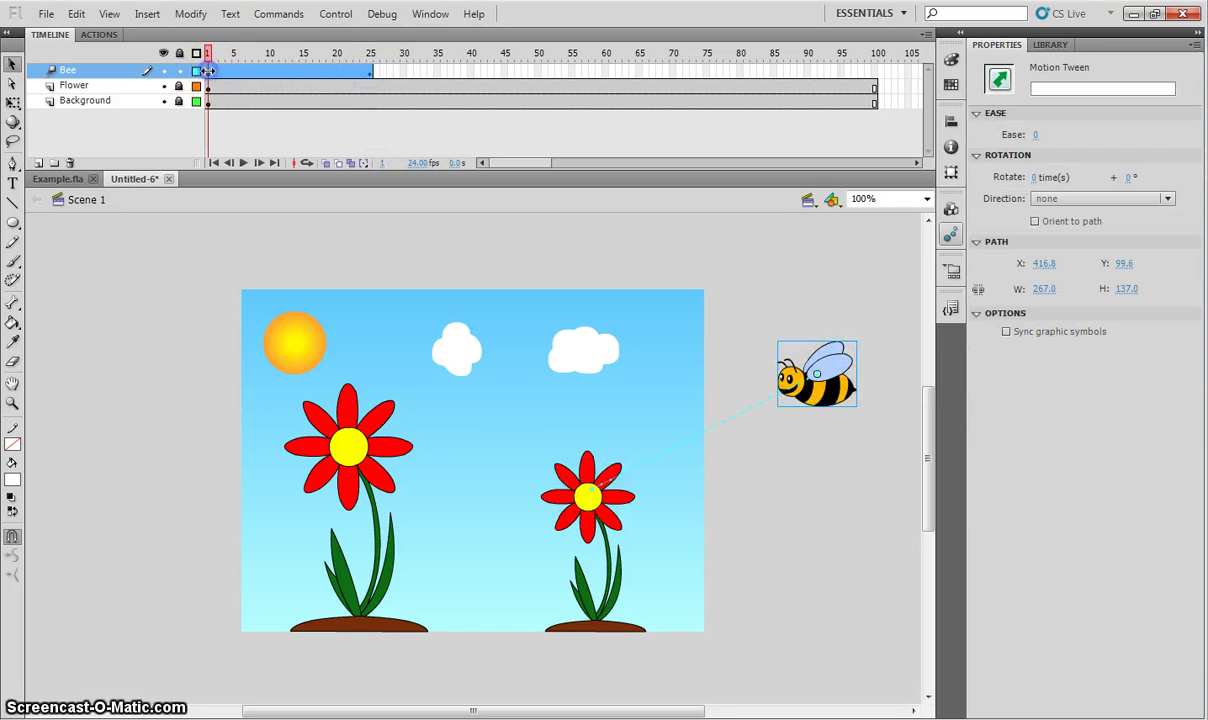
{"action": "left_click", "coordinate": [371, 72]}
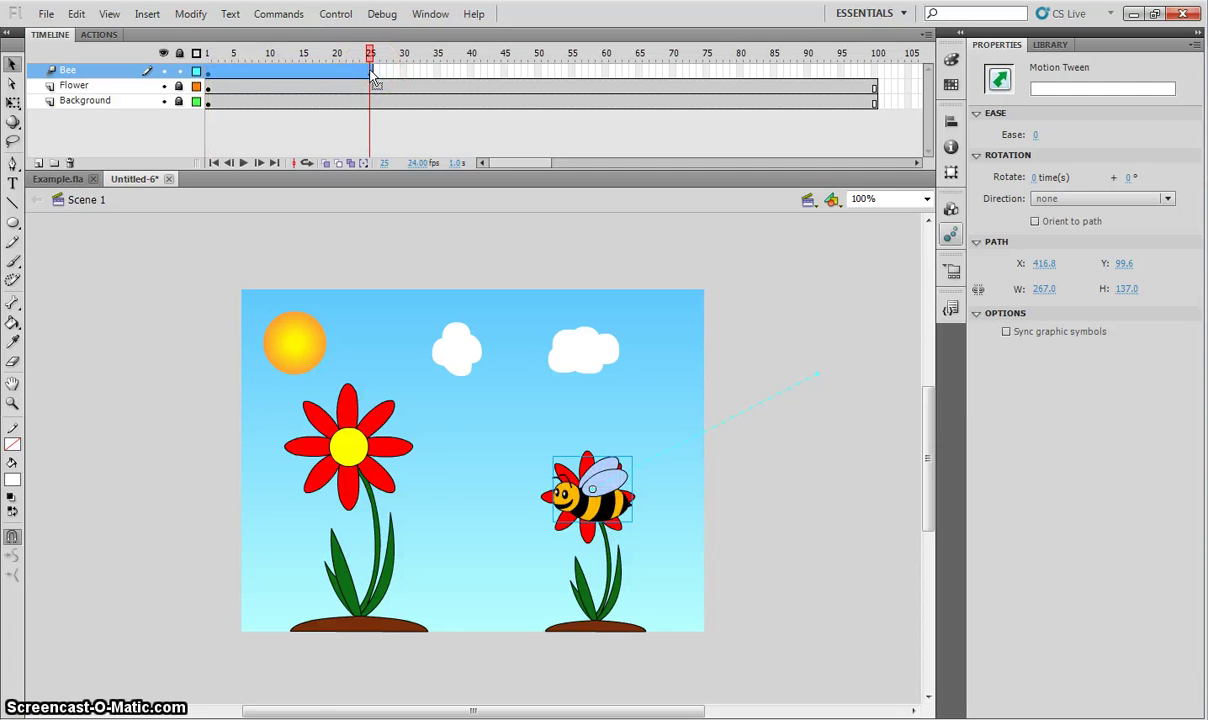
{"action": "left_click", "coordinate": [605, 505]}
{"action": "left_click_drag", "start_coordinate": [618, 517], "coordinate": [613, 512]}
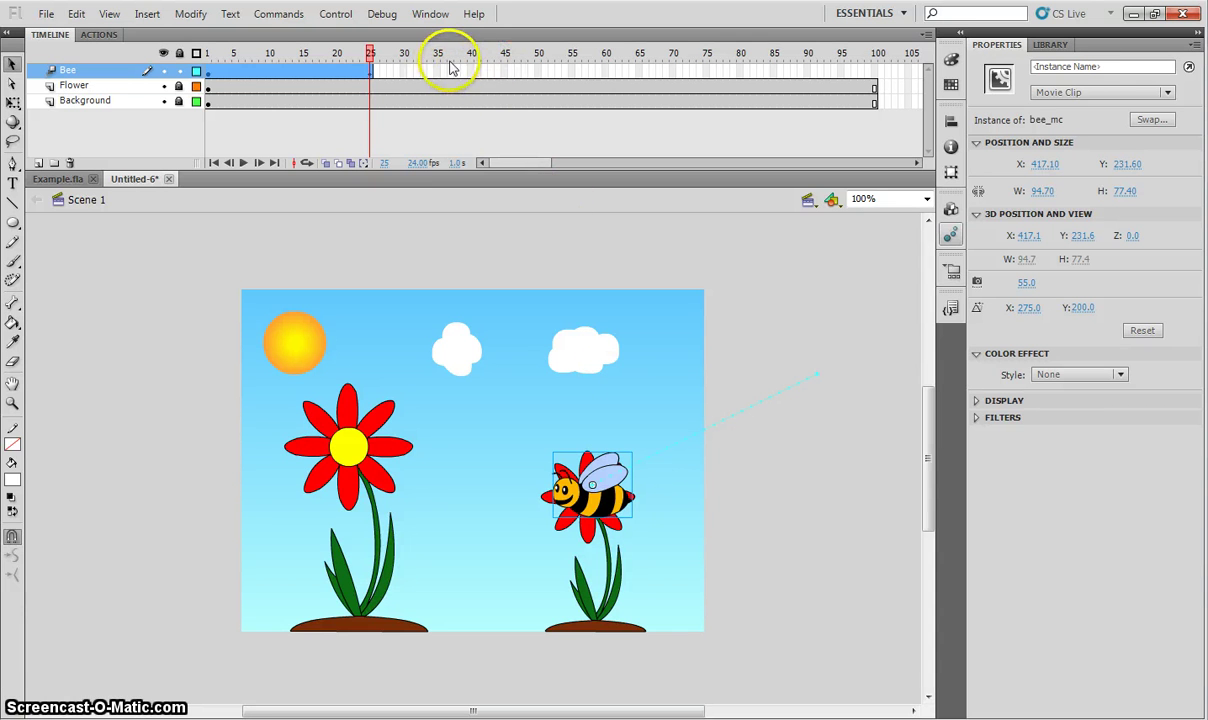
Select frame 45 on the Bee layer to extend the bee's tween there
{"action": "left_click", "coordinate": [504, 78]}
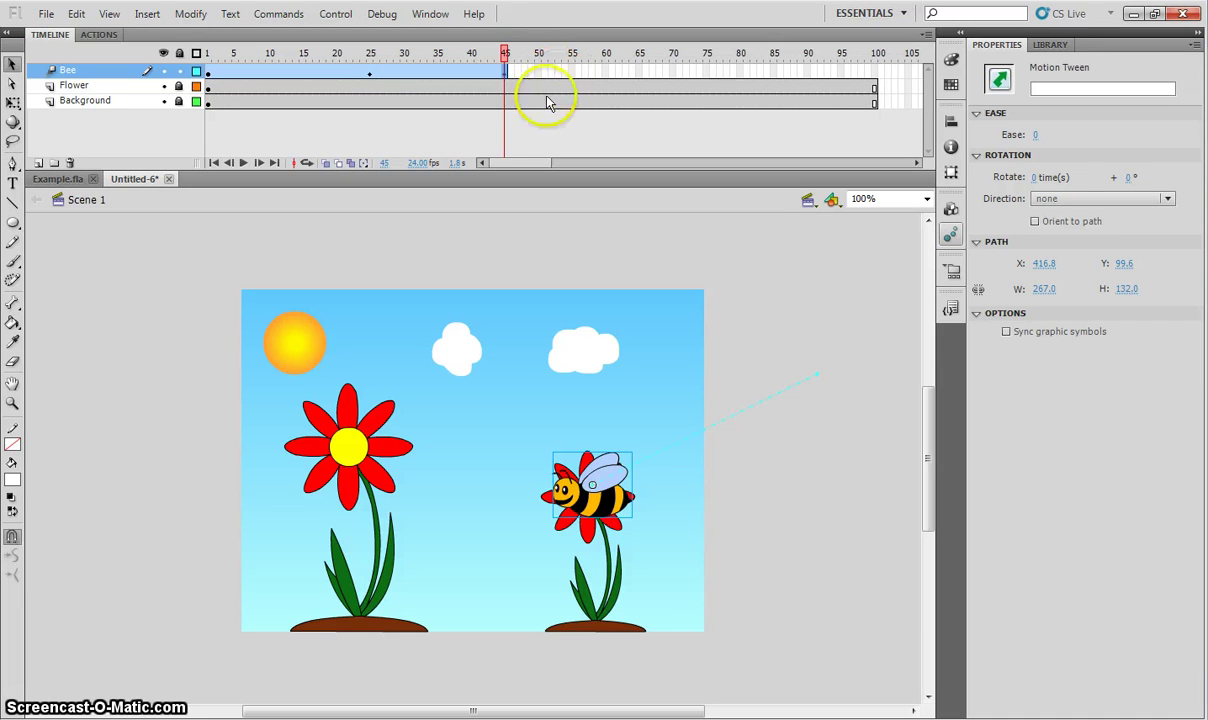
{"action": "left_click", "coordinate": [508, 72]}
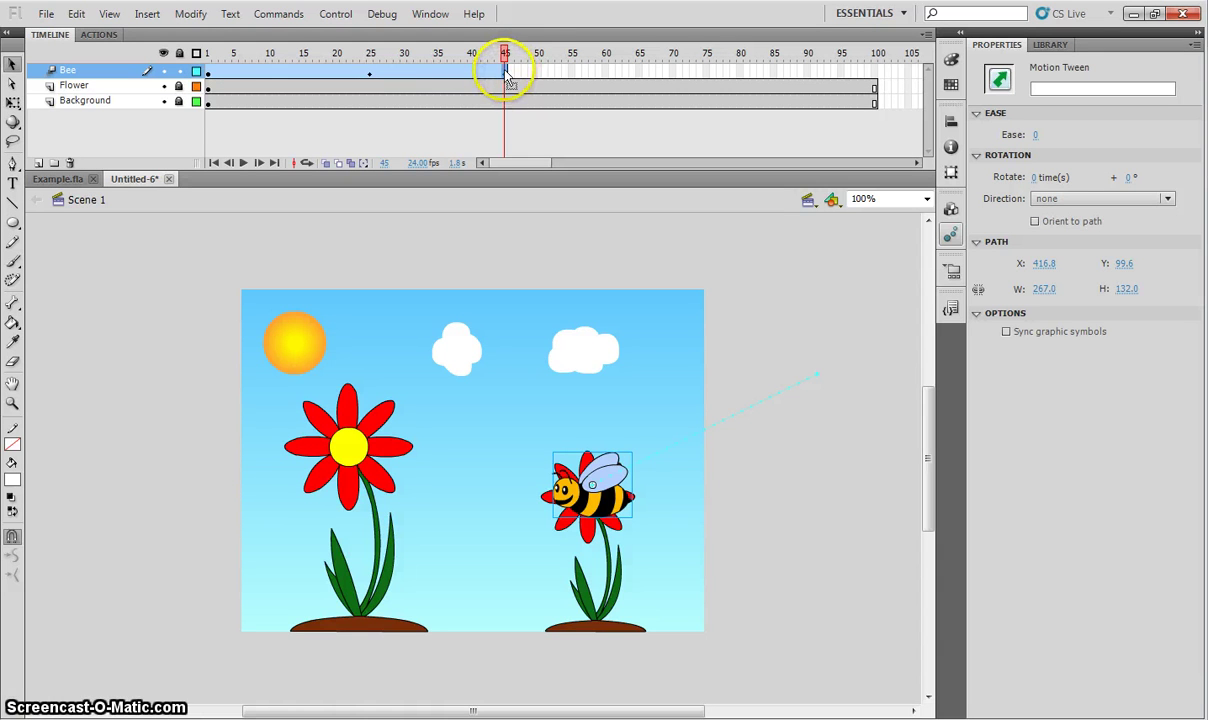
Extend the bee tween to frame 65 and move the bee onto the big left flower
{"action": "left_click", "coordinate": [640, 72]}
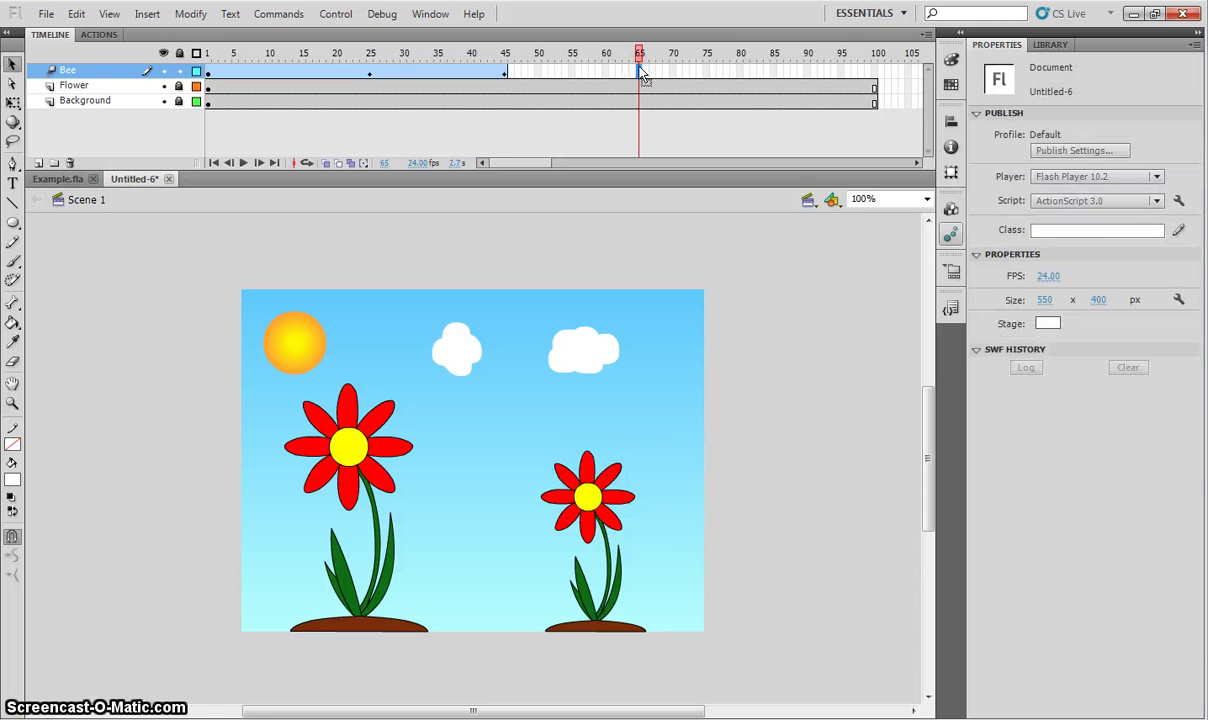
{"action": "key", "text": "F5"}
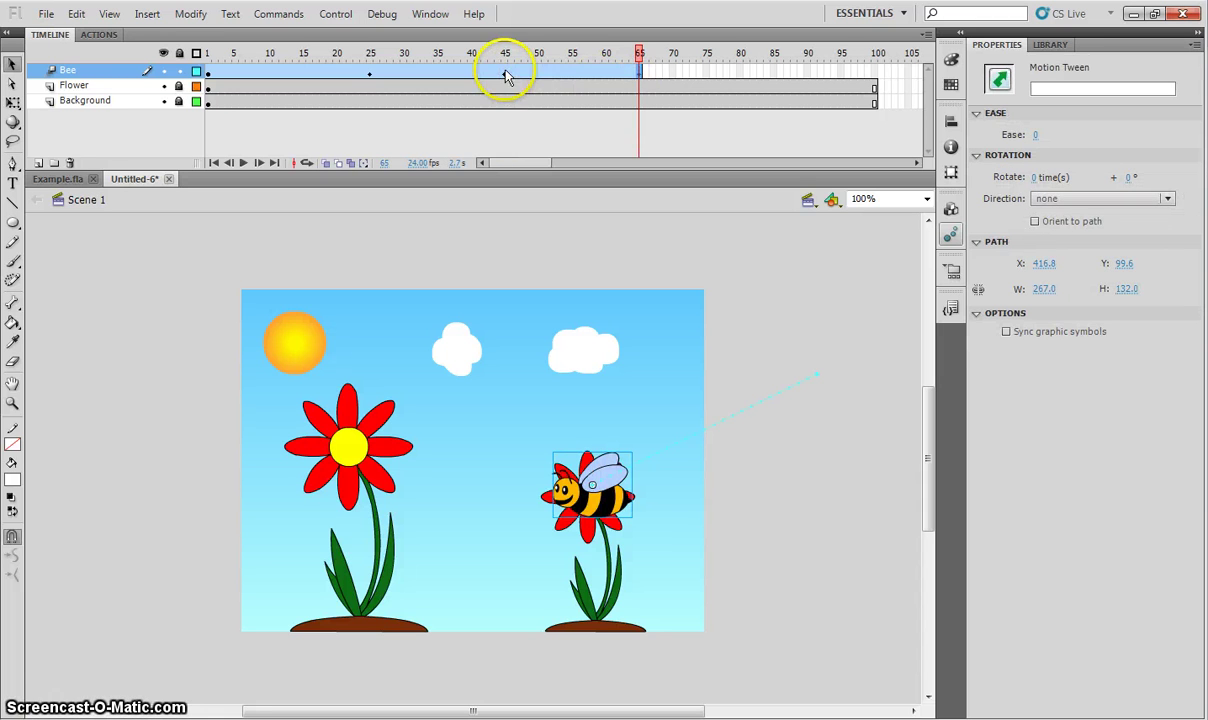
{"action": "left_click", "coordinate": [505, 72]}
{"action": "left_click", "coordinate": [639, 69]}
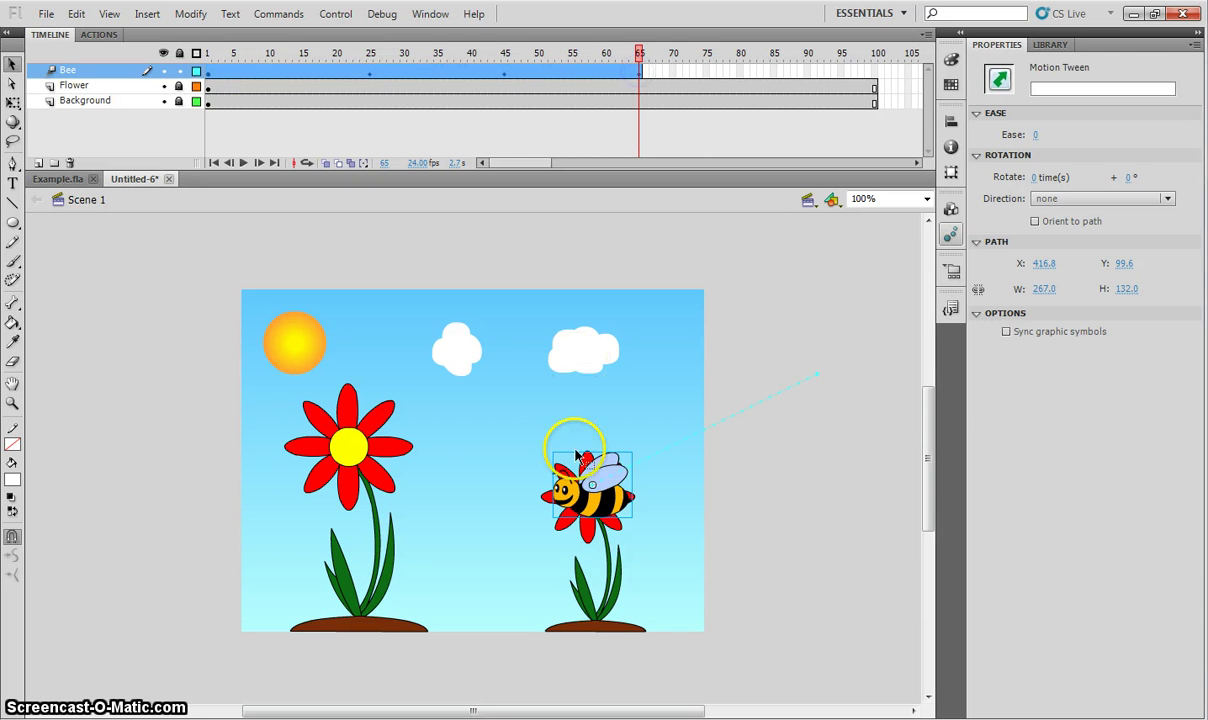
{"action": "left_click_drag", "start_coordinate": [585, 490], "coordinate": [373, 460]}
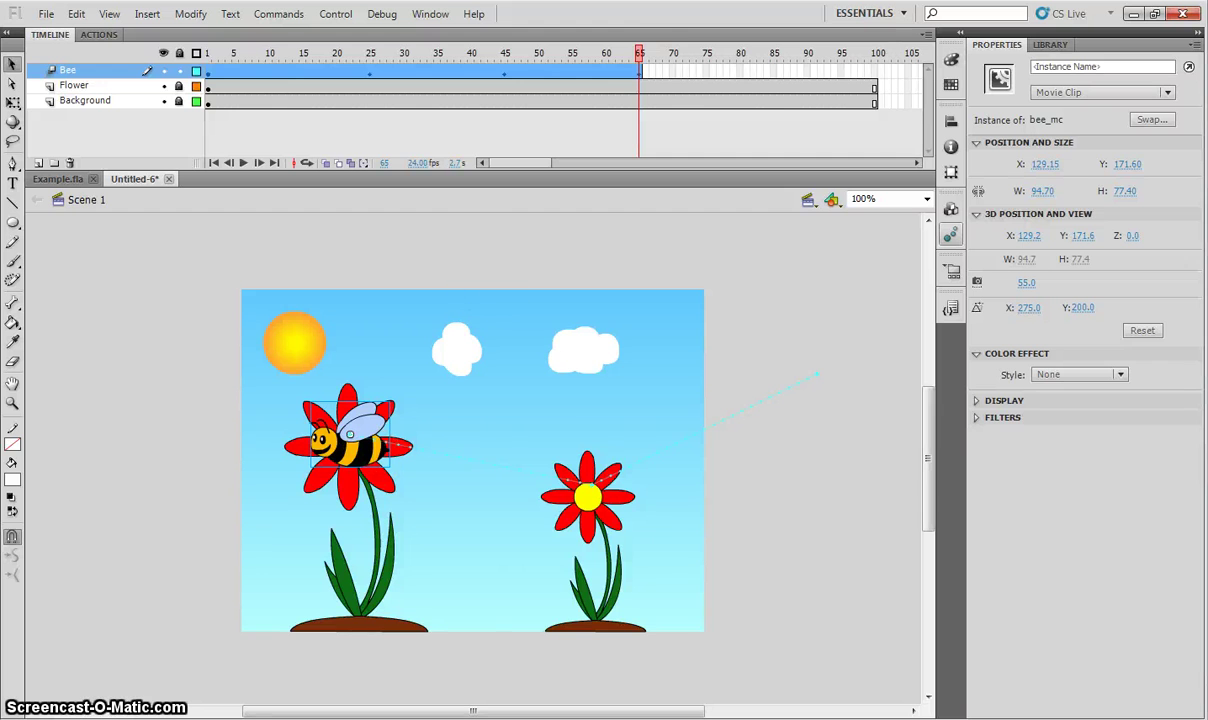
Extend the tween through frames 85 and 100, moving the bee off-stage left at frame 100
{"action": "left_click", "coordinate": [776, 73]}
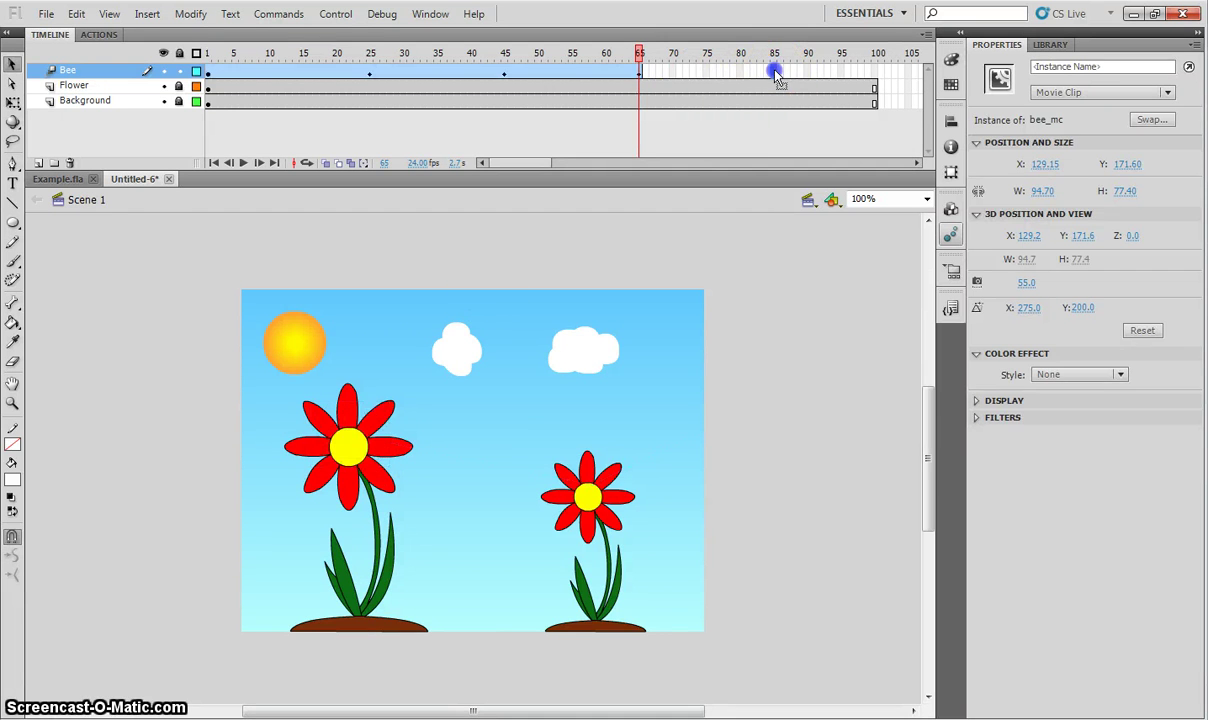
{"action": "key", "text": "F5"}
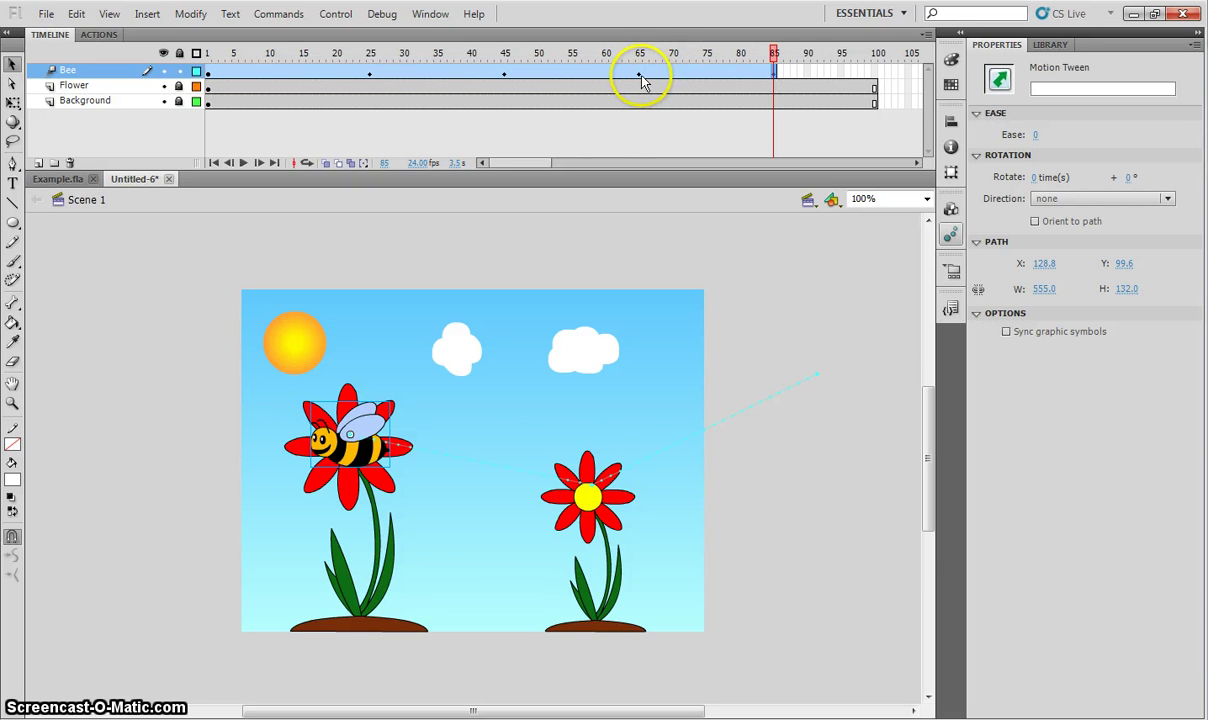
{"action": "left_click", "coordinate": [775, 78]}
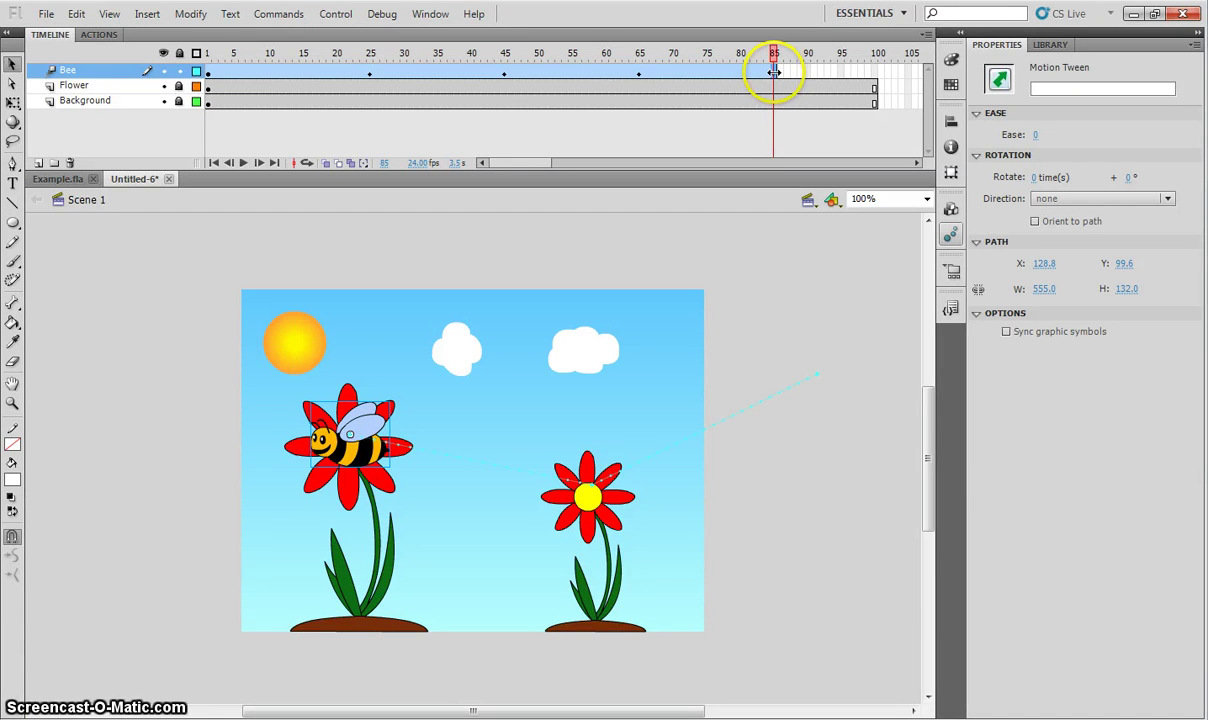
{"action": "left_click", "coordinate": [875, 72]}
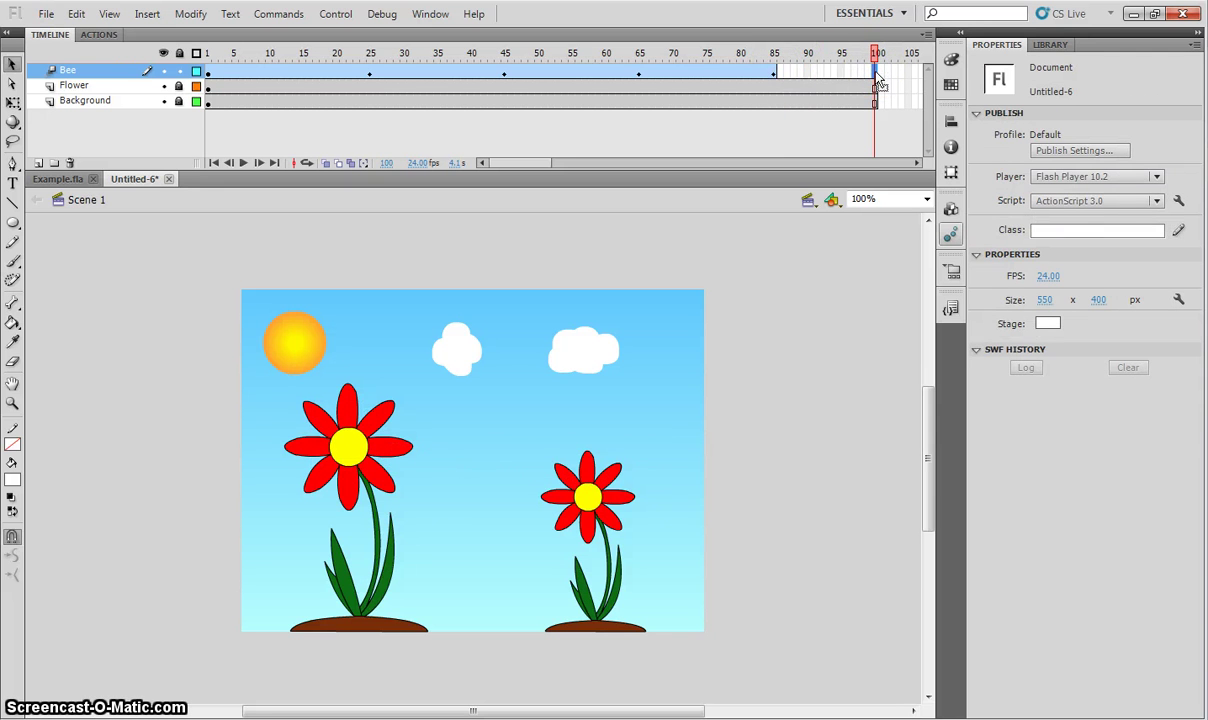
{"action": "key", "text": "F5"}
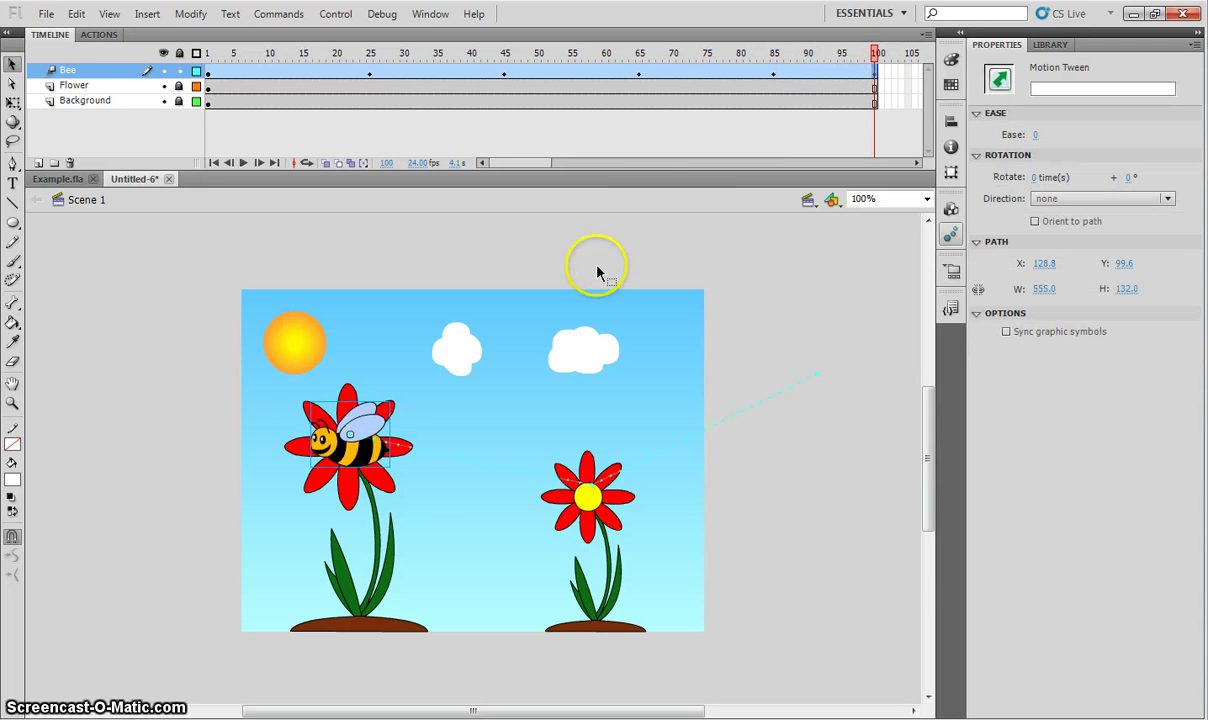
{"action": "left_click_drag", "start_coordinate": [378, 466], "coordinate": [158, 517]}
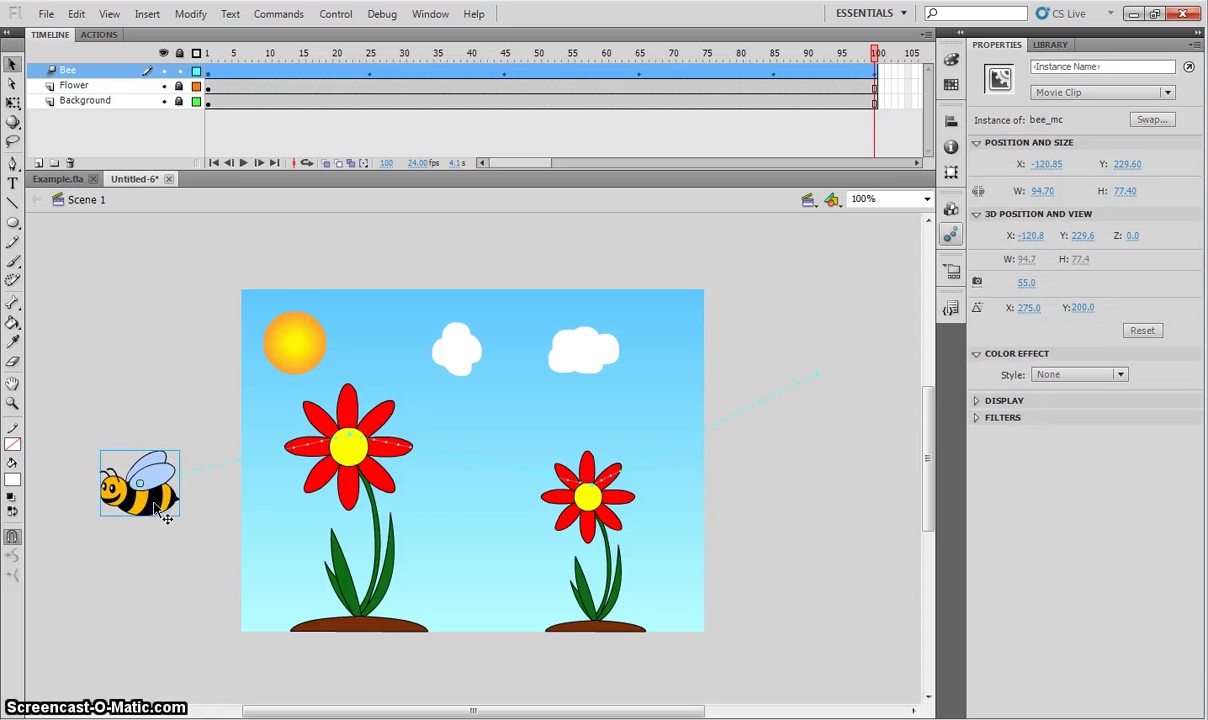
{"action": "left_click", "coordinate": [170, 505]}
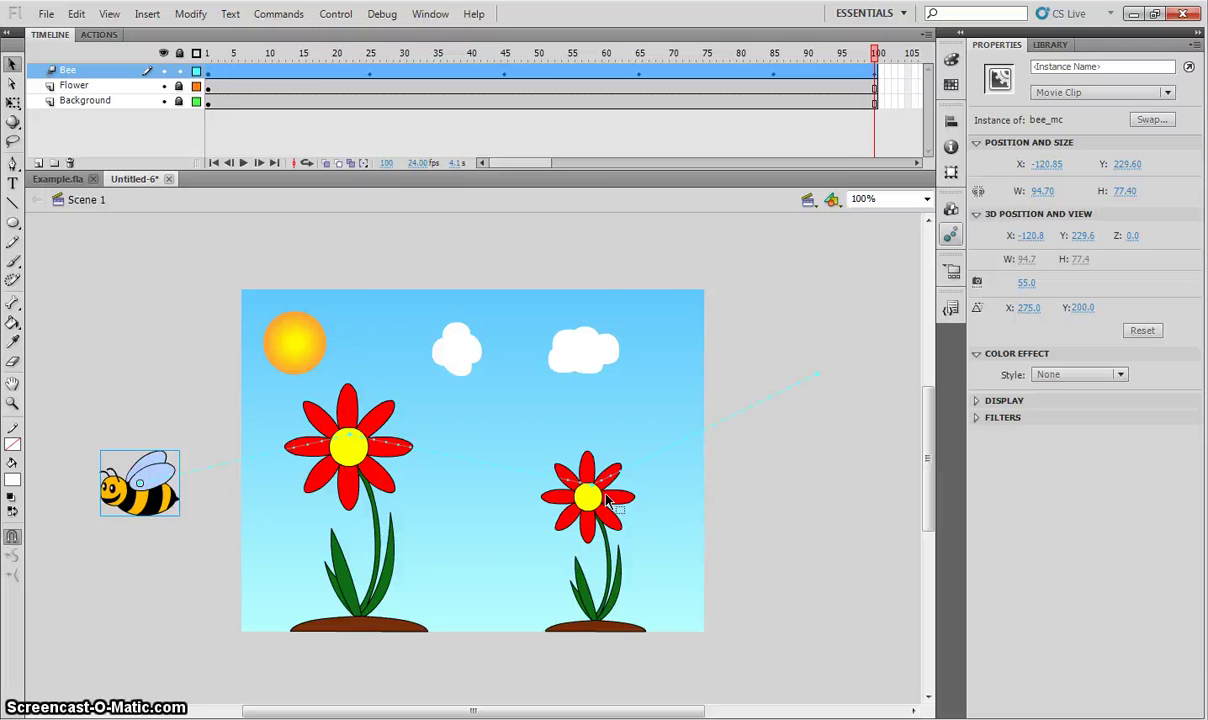
Test the movie with Ctrl+Enter, then close the Untitled-6.swf preview window
{"action": "key", "text": "ctrl+Return"}
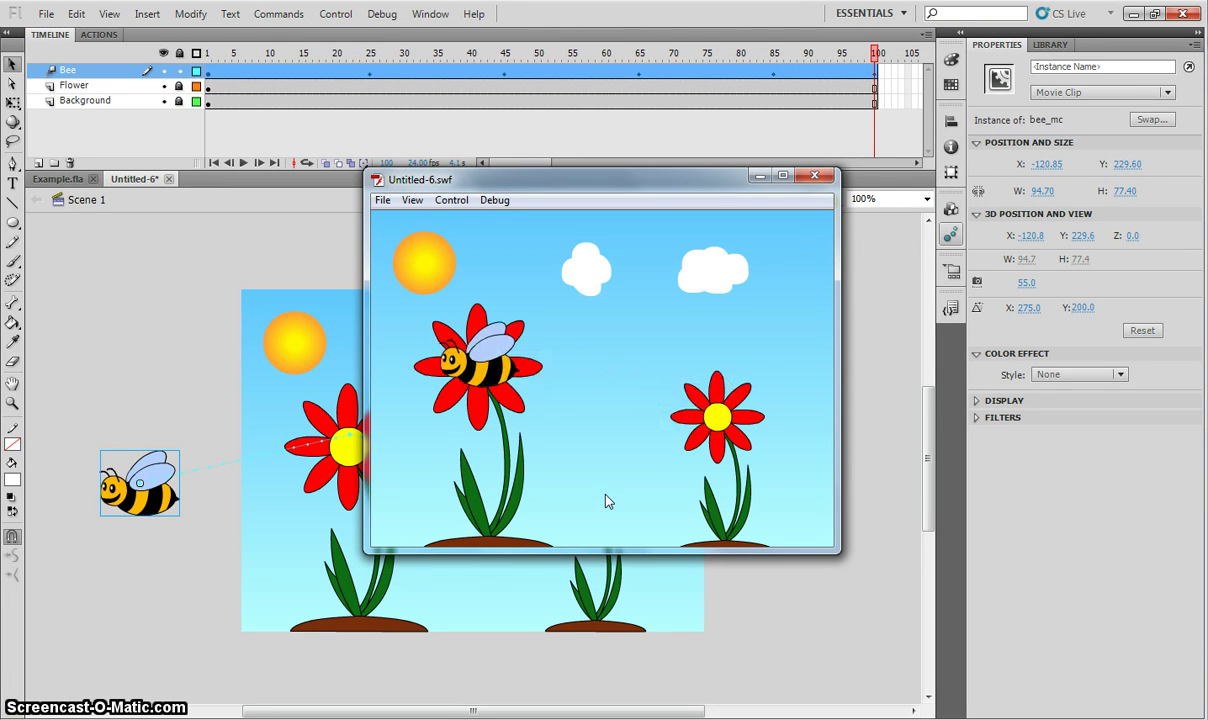
{"action": "left_click", "coordinate": [664, 484]}
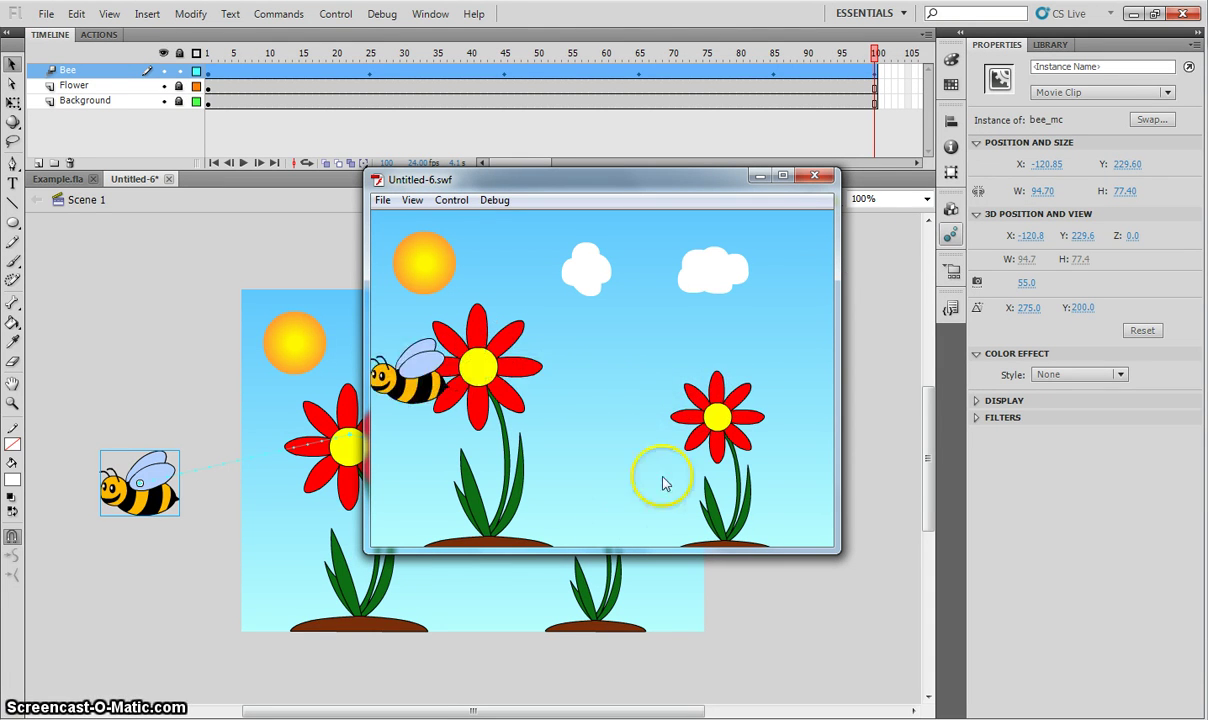
{"action": "left_click", "coordinate": [814, 175]}
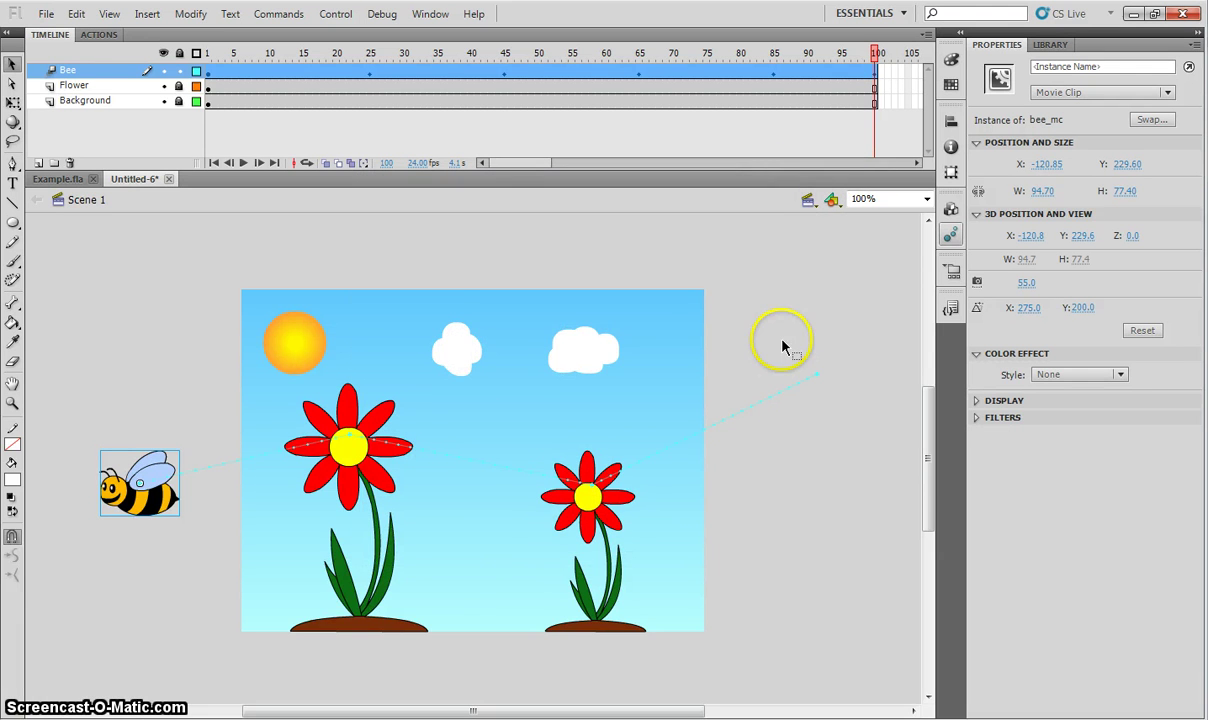
{"action": "key", "text": "ctrl+equal"}
{"action": "key", "text": "ctrl+equal"}
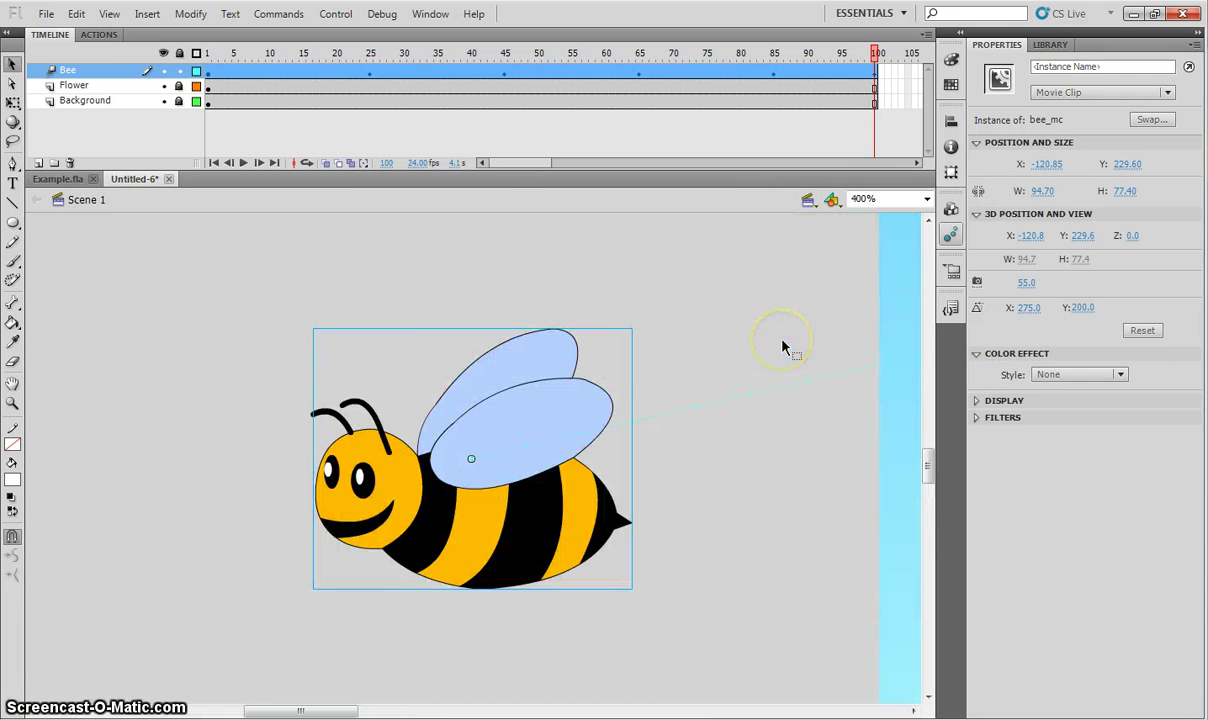
{"action": "left_click_drag", "start_coordinate": [364, 710], "coordinate": [394, 710]}
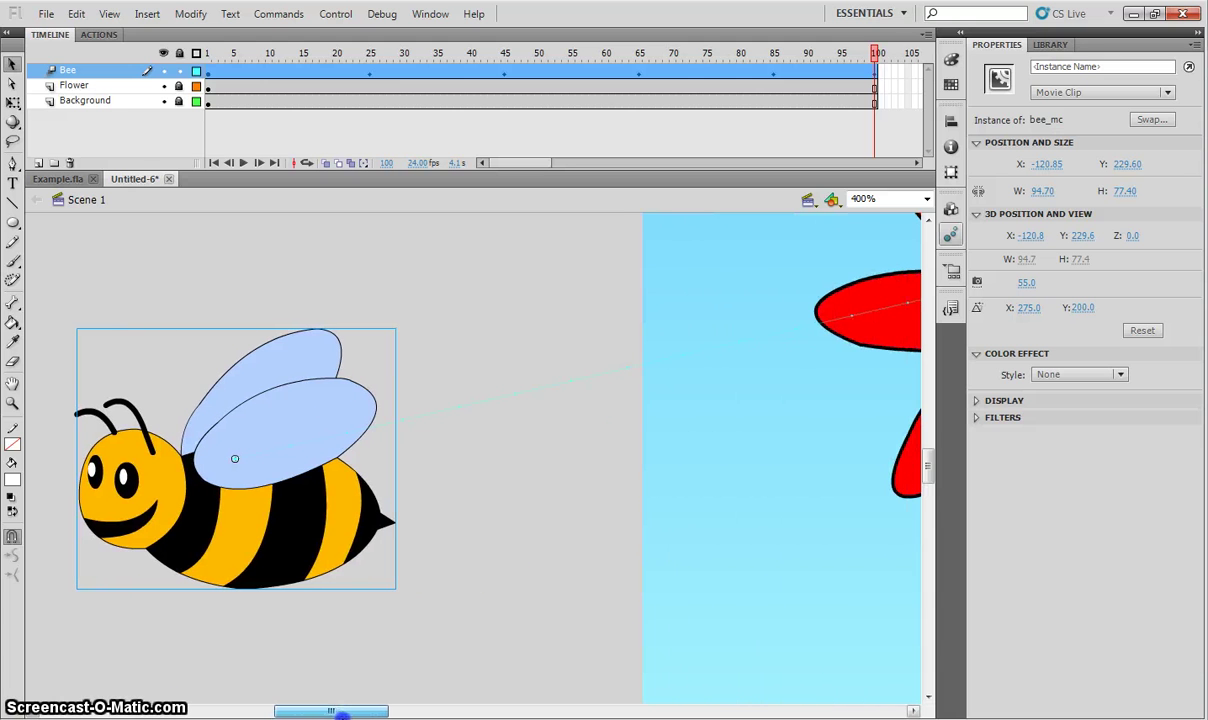
{"action": "left_click", "coordinate": [432, 413]}
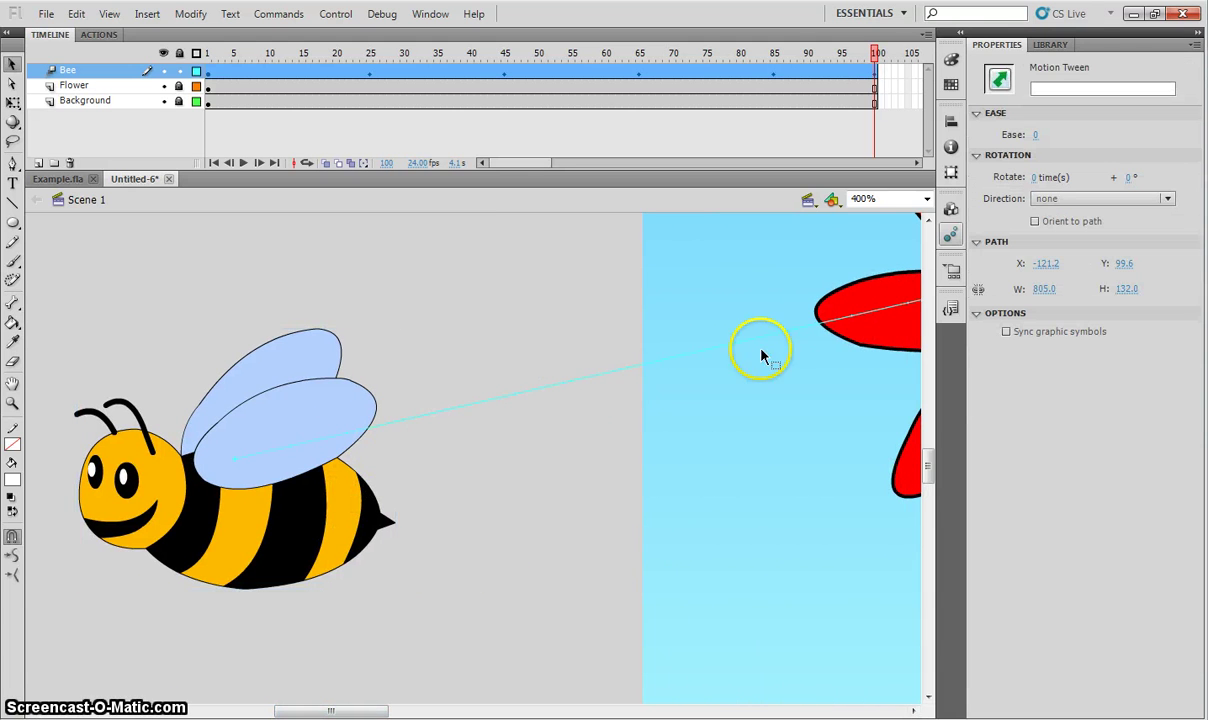
{"action": "left_click_drag", "start_coordinate": [333, 710], "coordinate": [557, 711]}
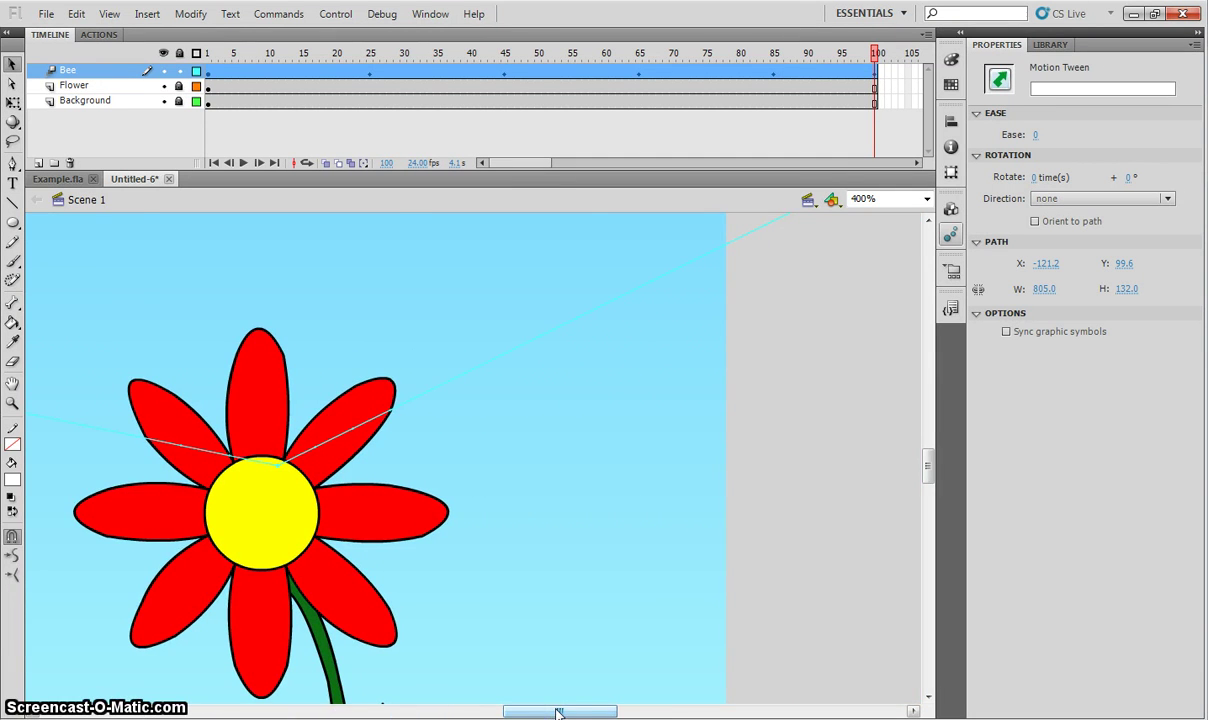
{"action": "key", "text": "ctrl+minus"}
{"action": "key", "text": "ctrl+minus"}
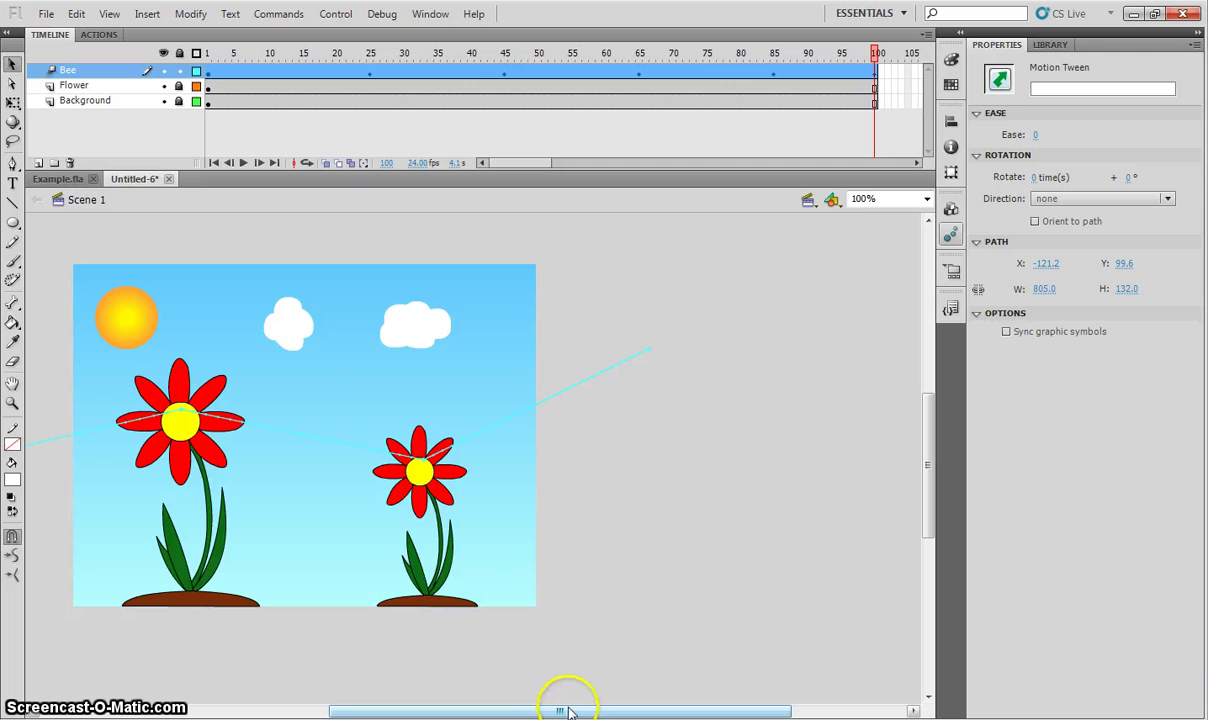
Bend the bee's motion path up, down and up into wavy curves, then test-play it
{"action": "left_click_drag", "start_coordinate": [567, 711], "coordinate": [474, 712]}
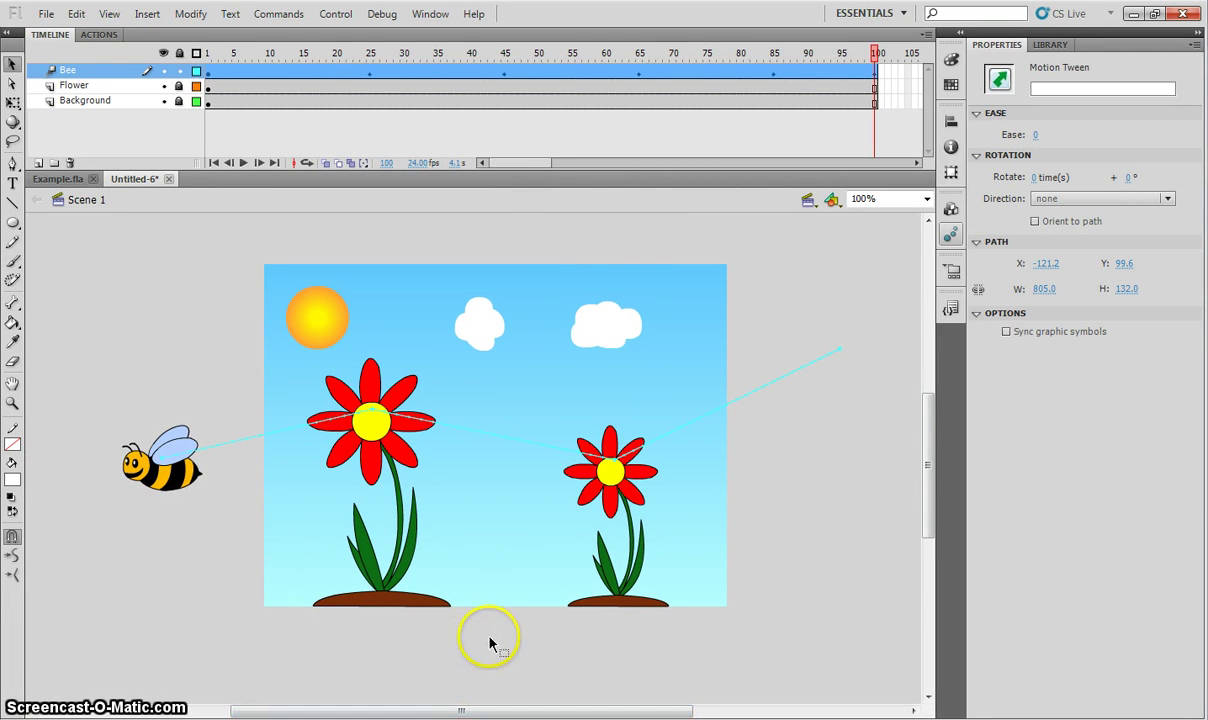
{"action": "left_click", "coordinate": [12, 64]}
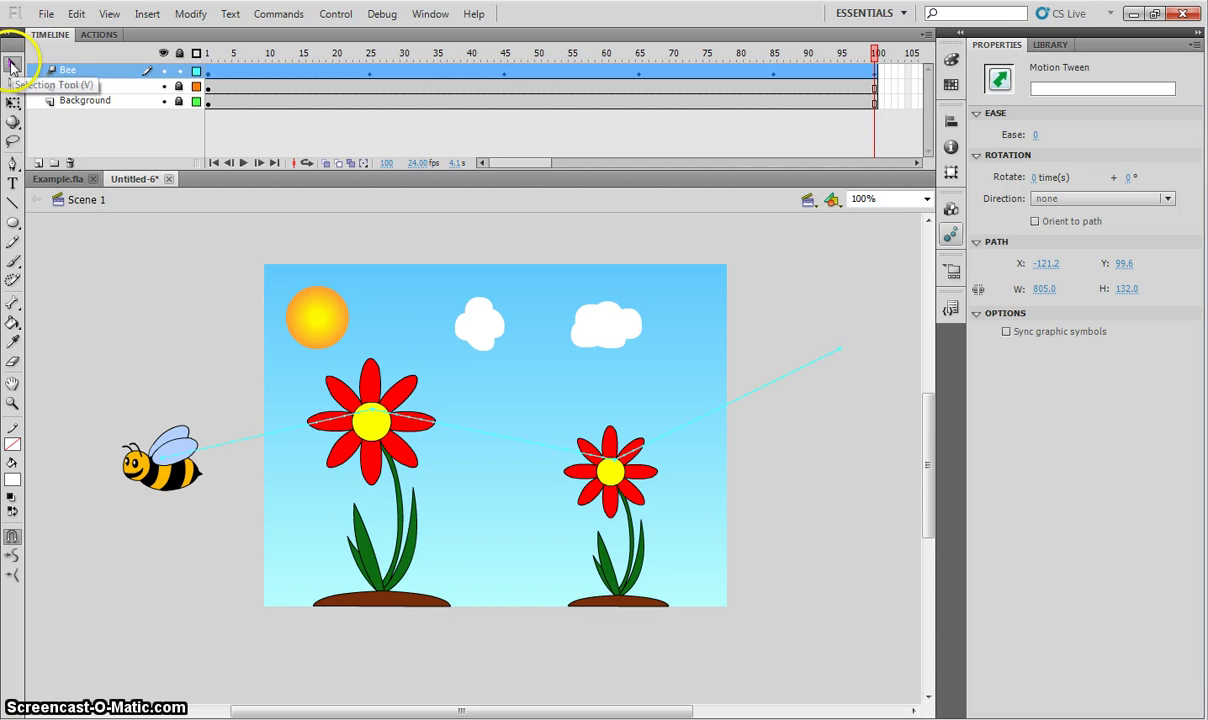
{"action": "left_click", "coordinate": [243, 453]}
{"action": "left_click", "coordinate": [146, 444]}
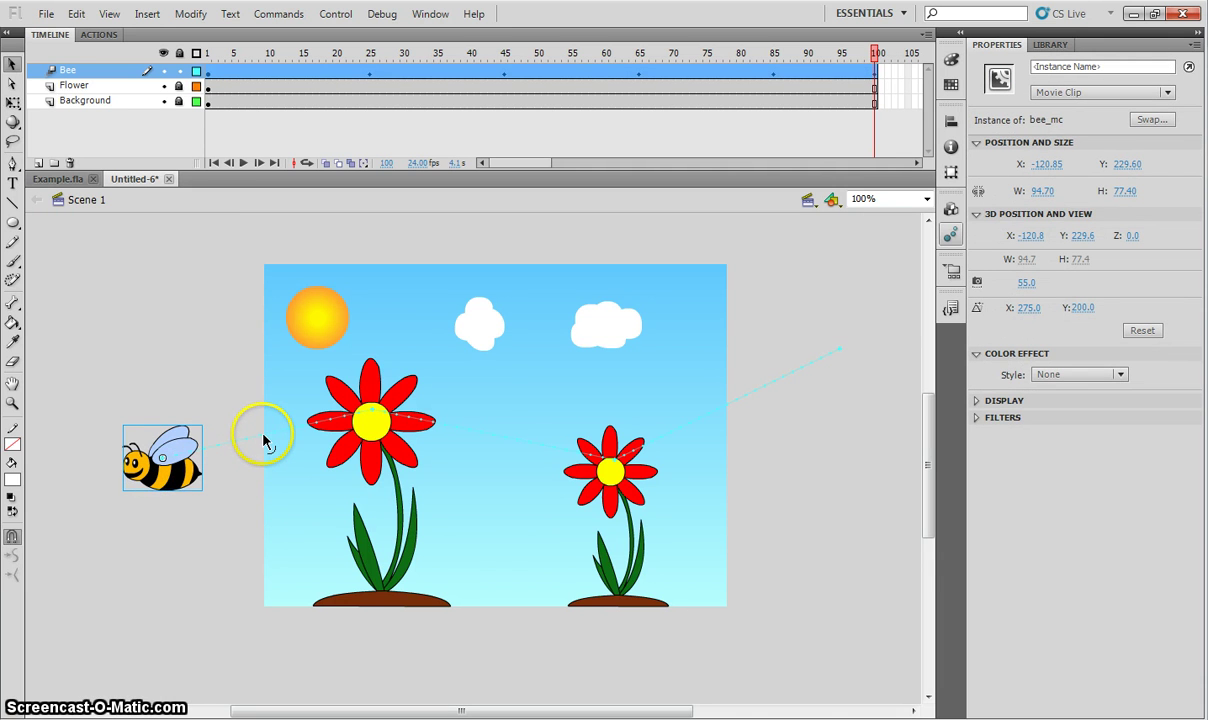
{"action": "left_click_drag", "start_coordinate": [265, 440], "coordinate": [252, 410]}
{"action": "left_click", "coordinate": [480, 430]}
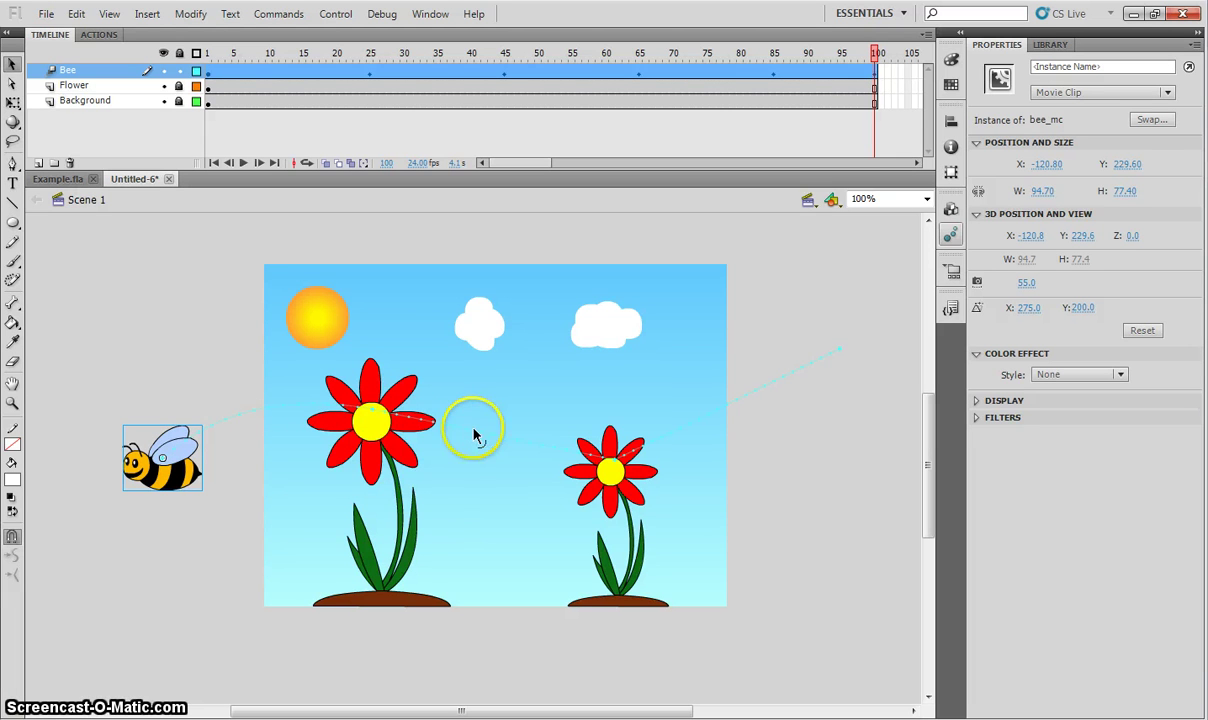
{"action": "left_click_drag", "start_coordinate": [469, 435], "coordinate": [453, 453]}
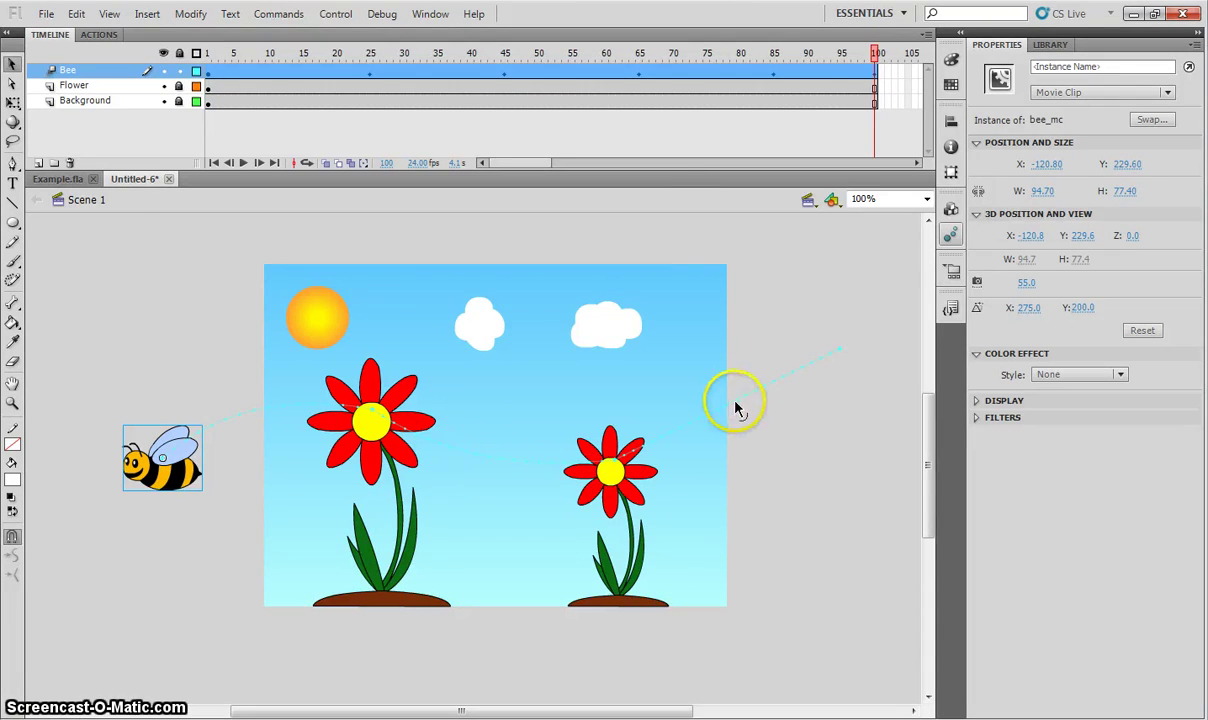
{"action": "left_click_drag", "start_coordinate": [734, 404], "coordinate": [710, 376]}
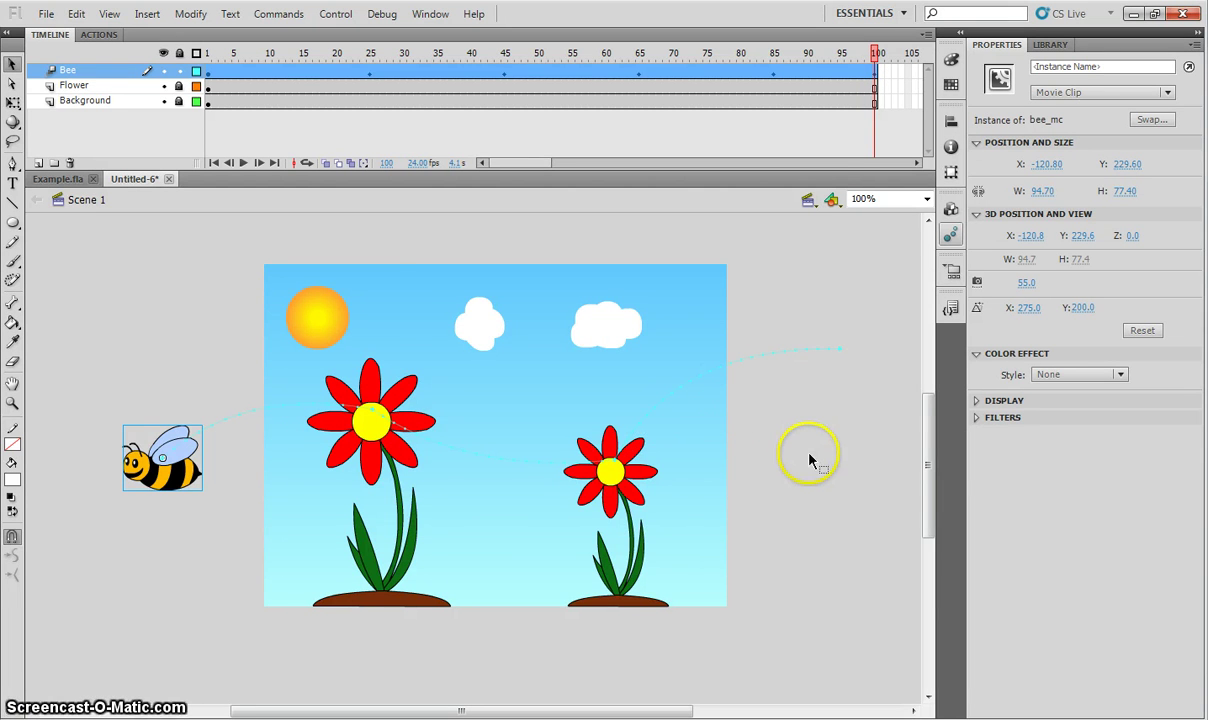
{"action": "key", "text": "ctrl+Return"}
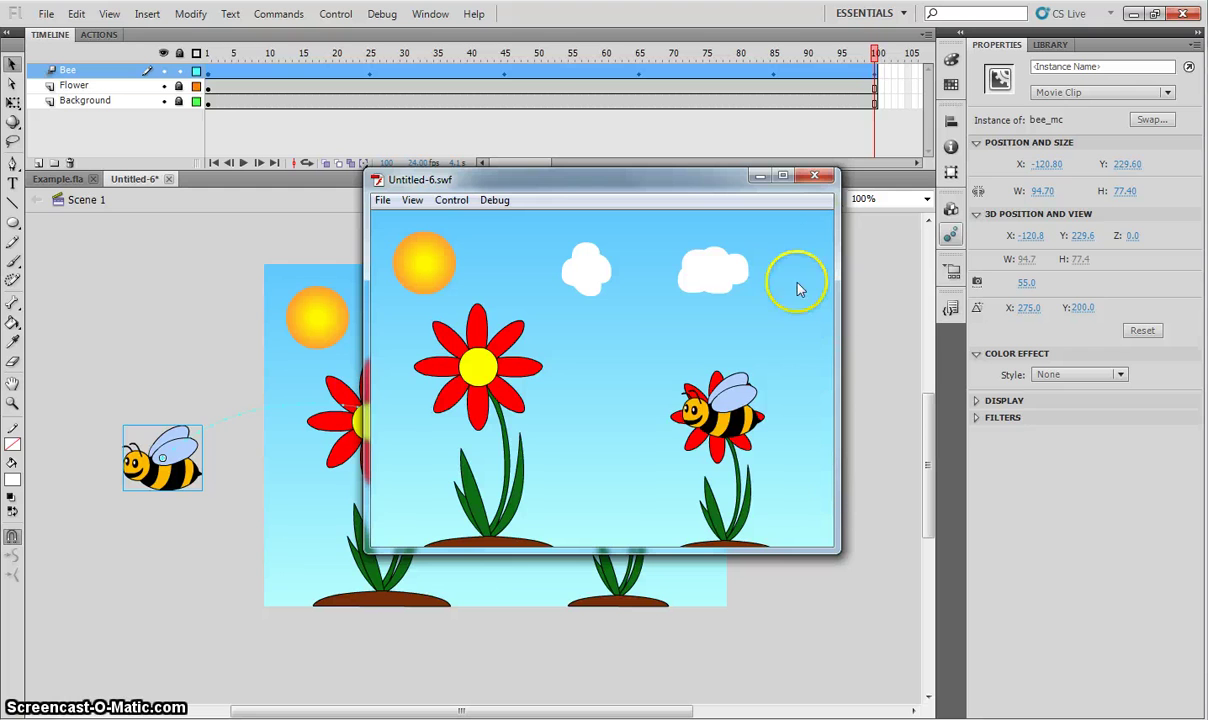
{"action": "left_click", "coordinate": [815, 178]}
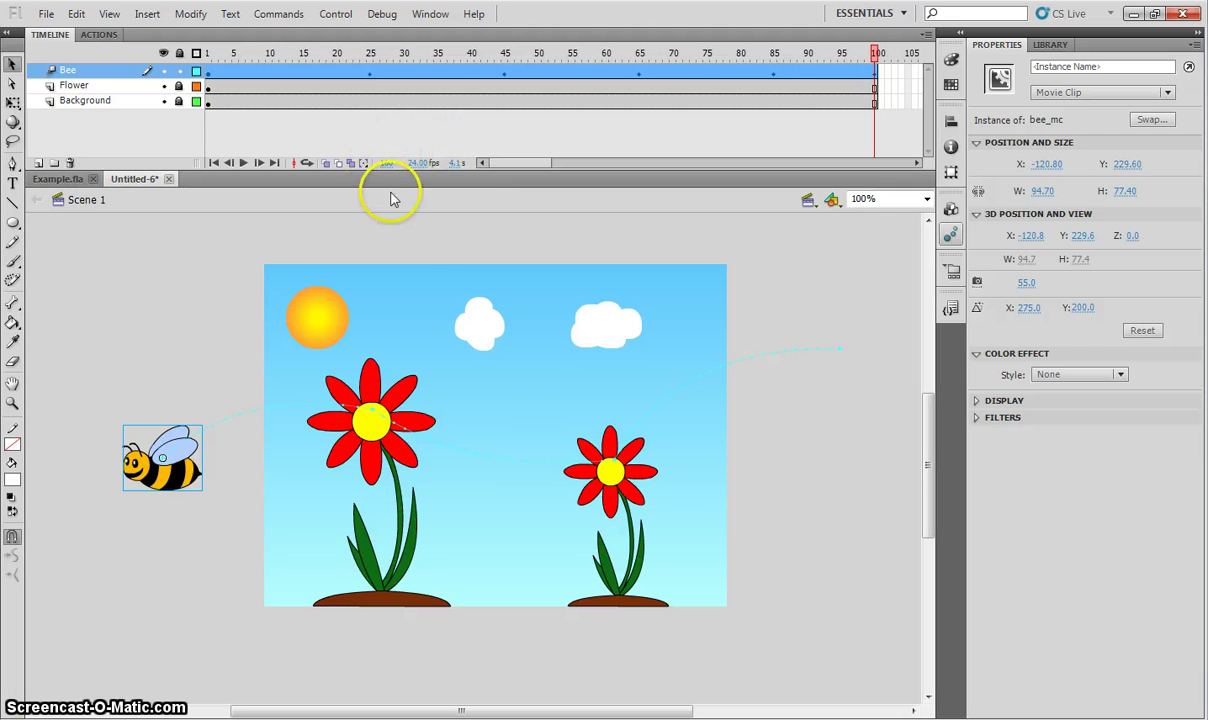
Change the frame rate under the timeline to 17 fps and run a test preview of the movie
{"action": "left_click", "coordinate": [420, 162]}
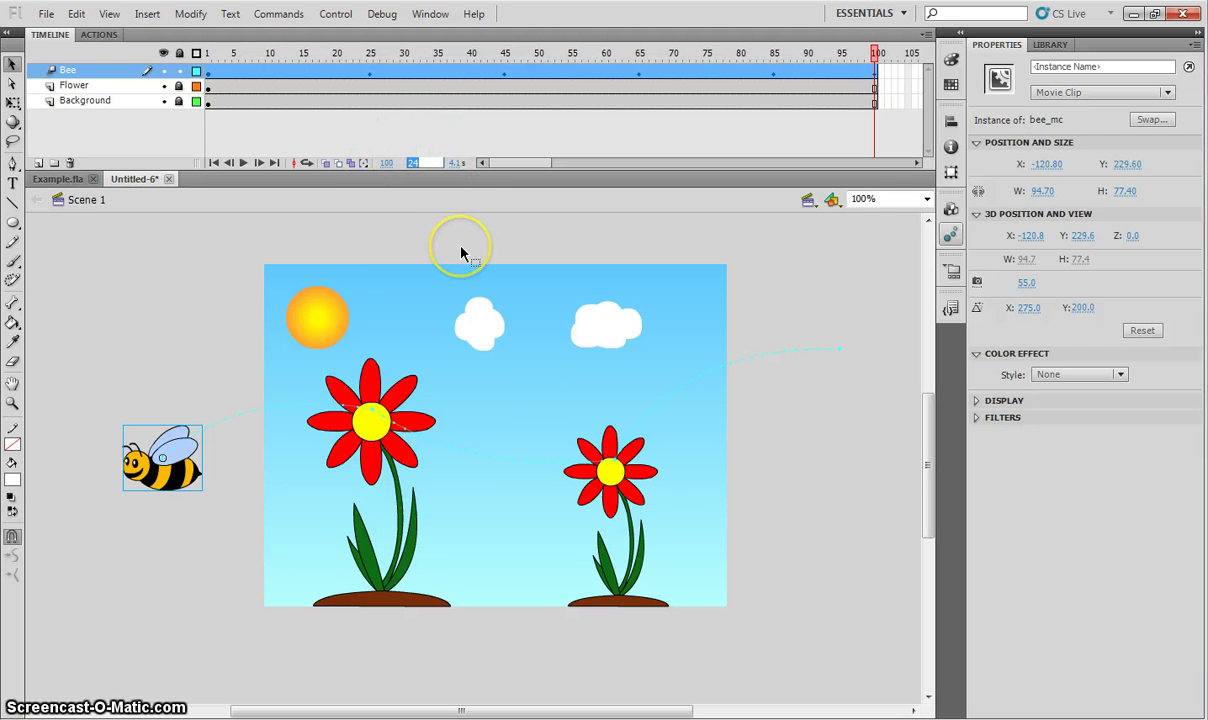
{"action": "type", "text": "17"}
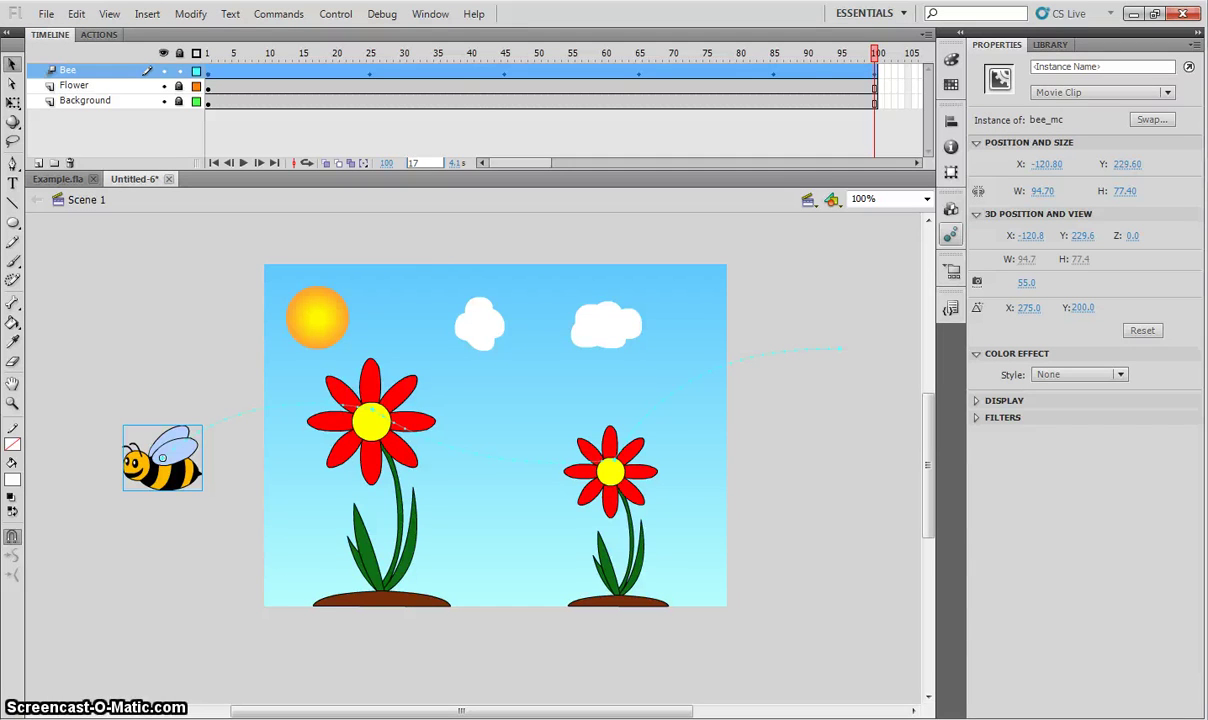
{"action": "key", "text": "Return"}
{"action": "key", "text": "ctrl+Return"}
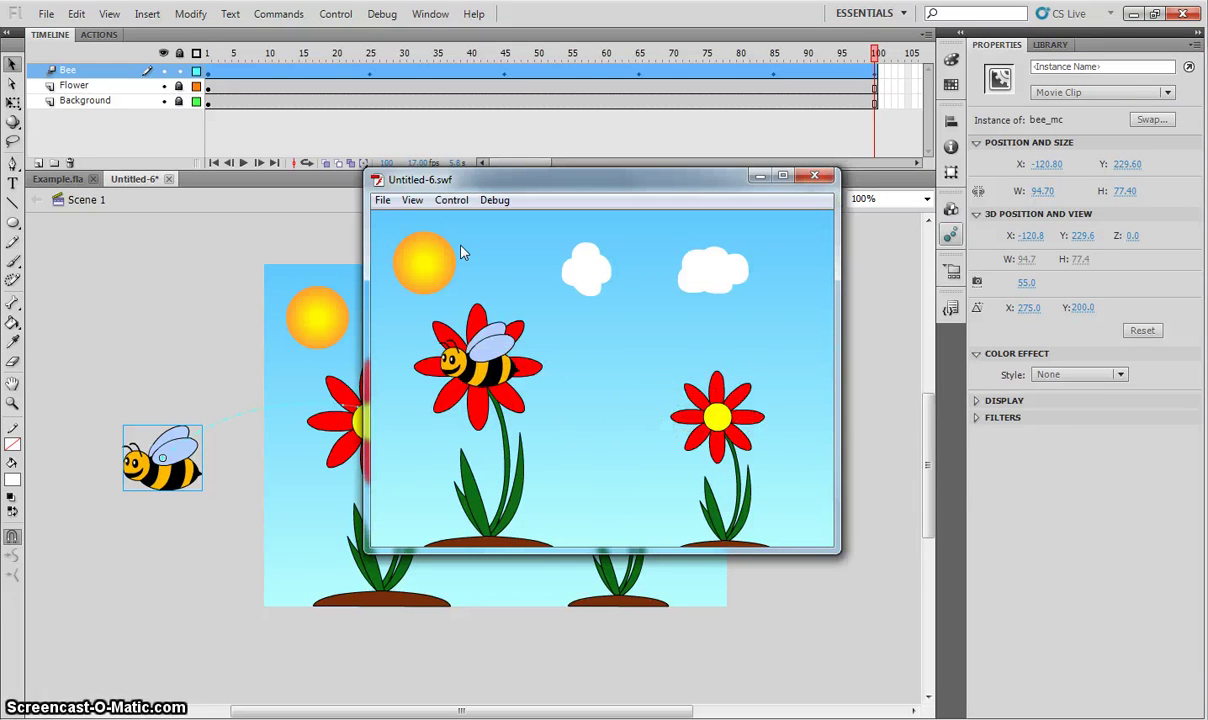
{"action": "left_click", "coordinate": [816, 177]}
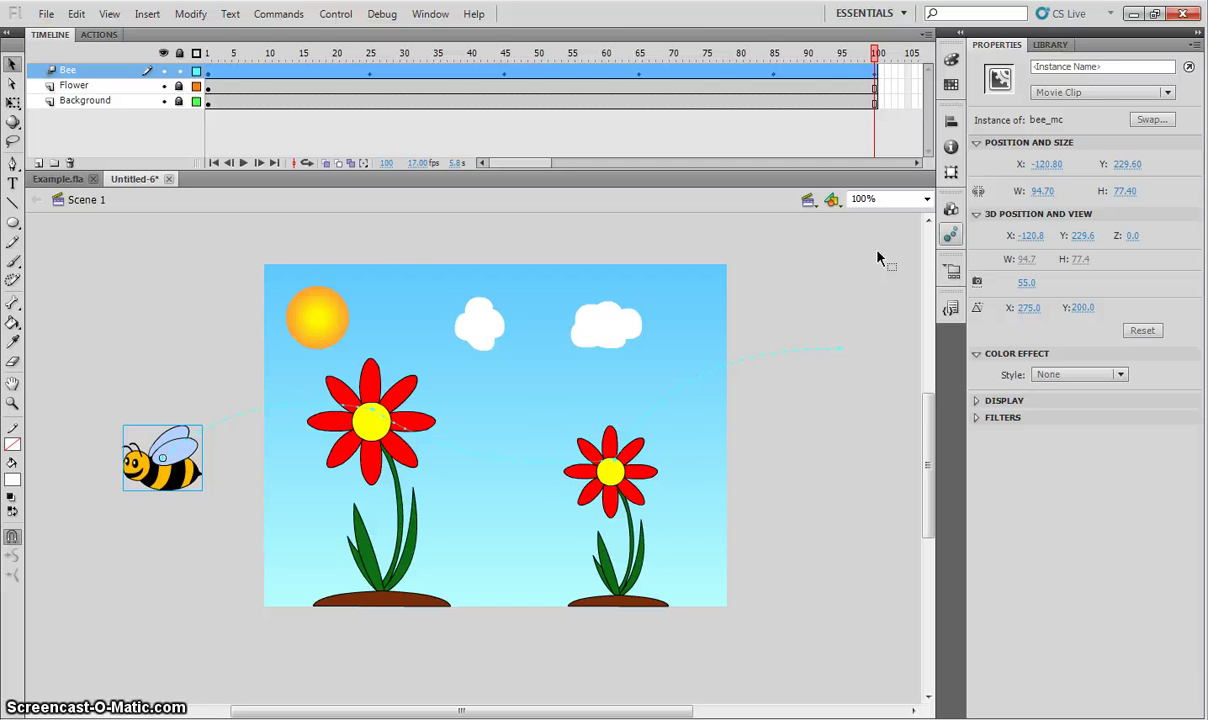
Select the bee's motion tween at frame 1 and enable Orient to path
{"action": "left_click", "coordinate": [208, 71]}
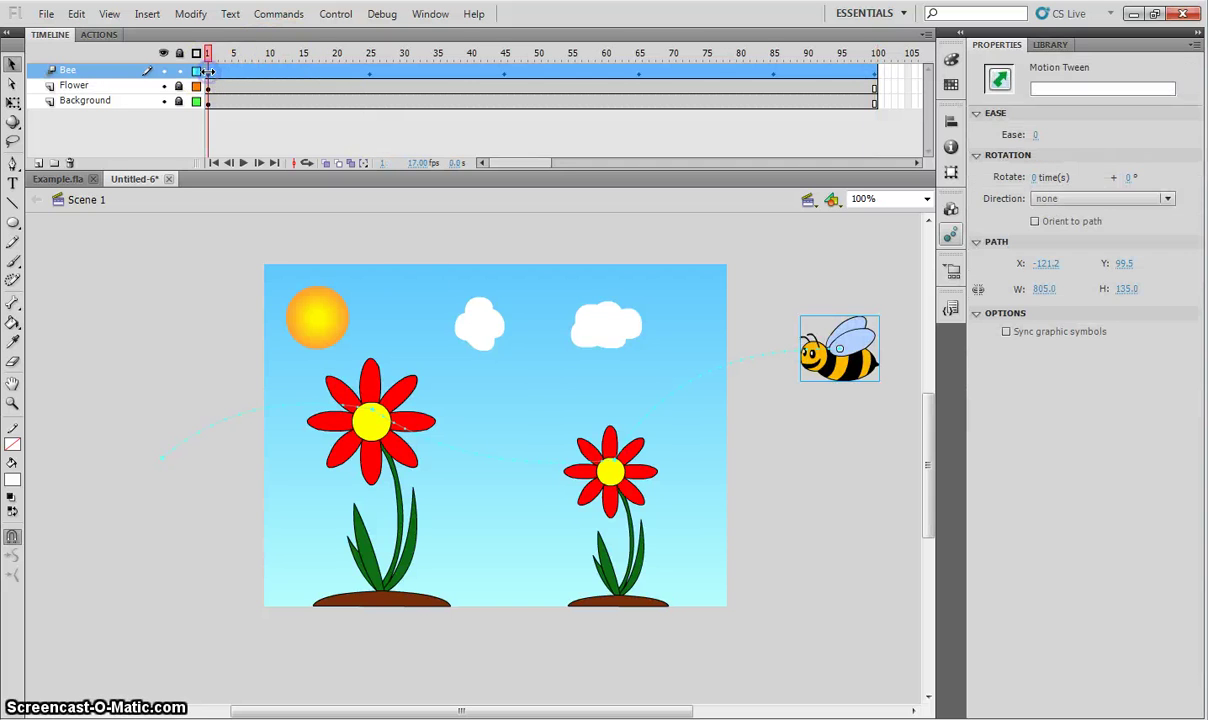
{"action": "left_click", "coordinate": [838, 370]}
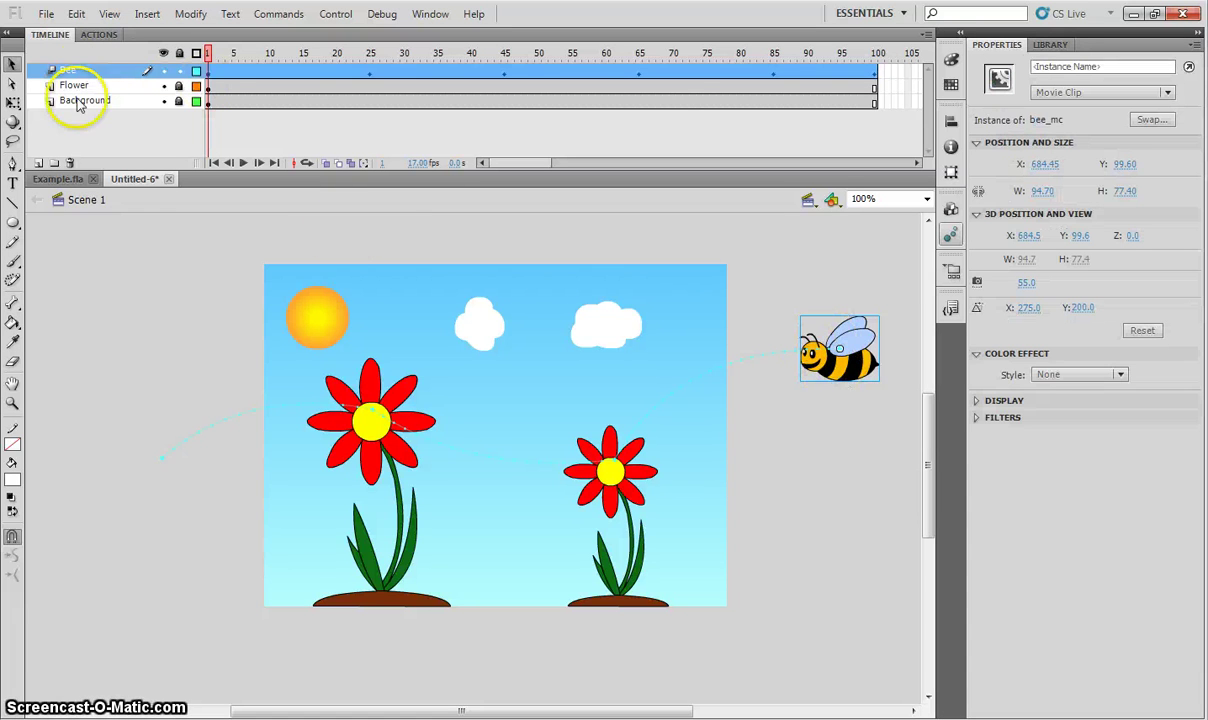
{"action": "left_click", "coordinate": [207, 72]}
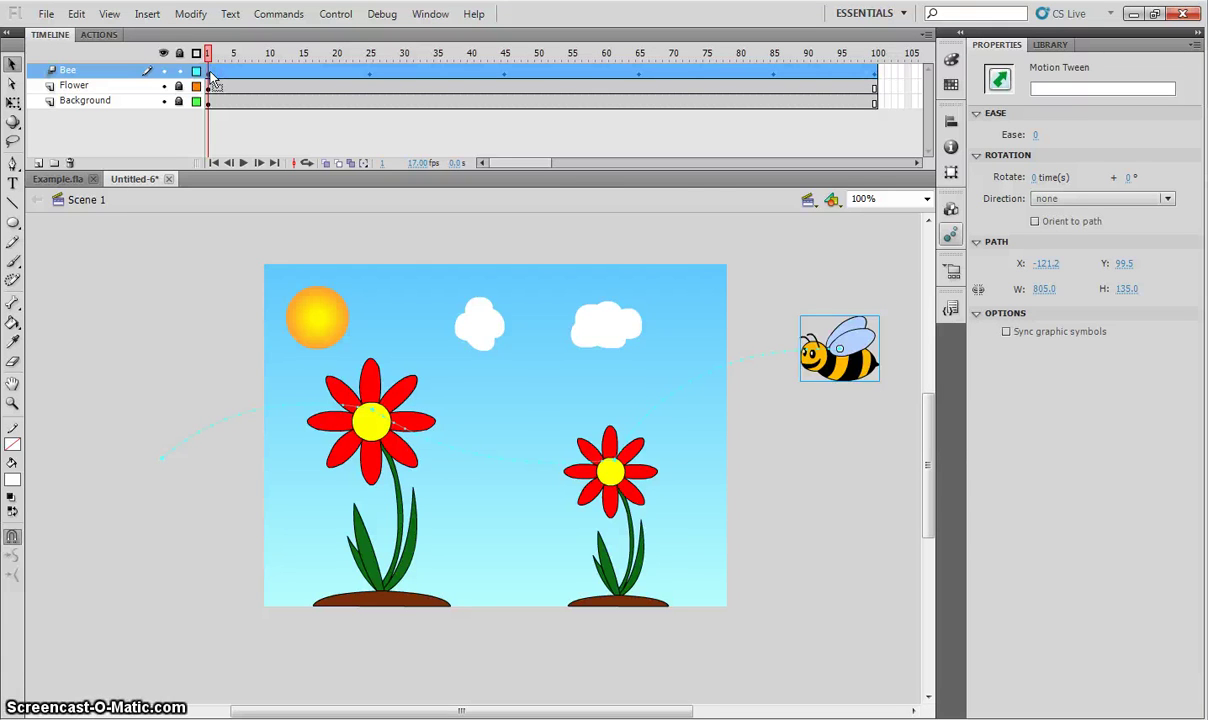
{"action": "left_click", "coordinate": [367, 133]}
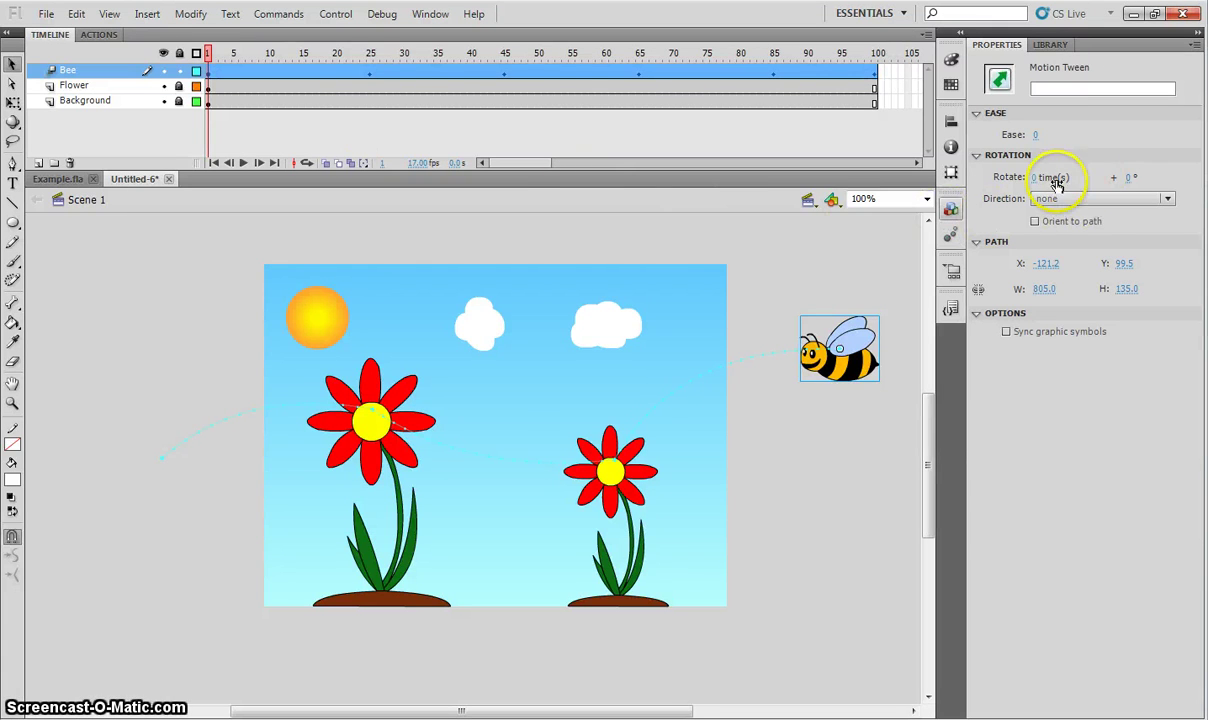
{"action": "left_click", "coordinate": [1060, 224]}
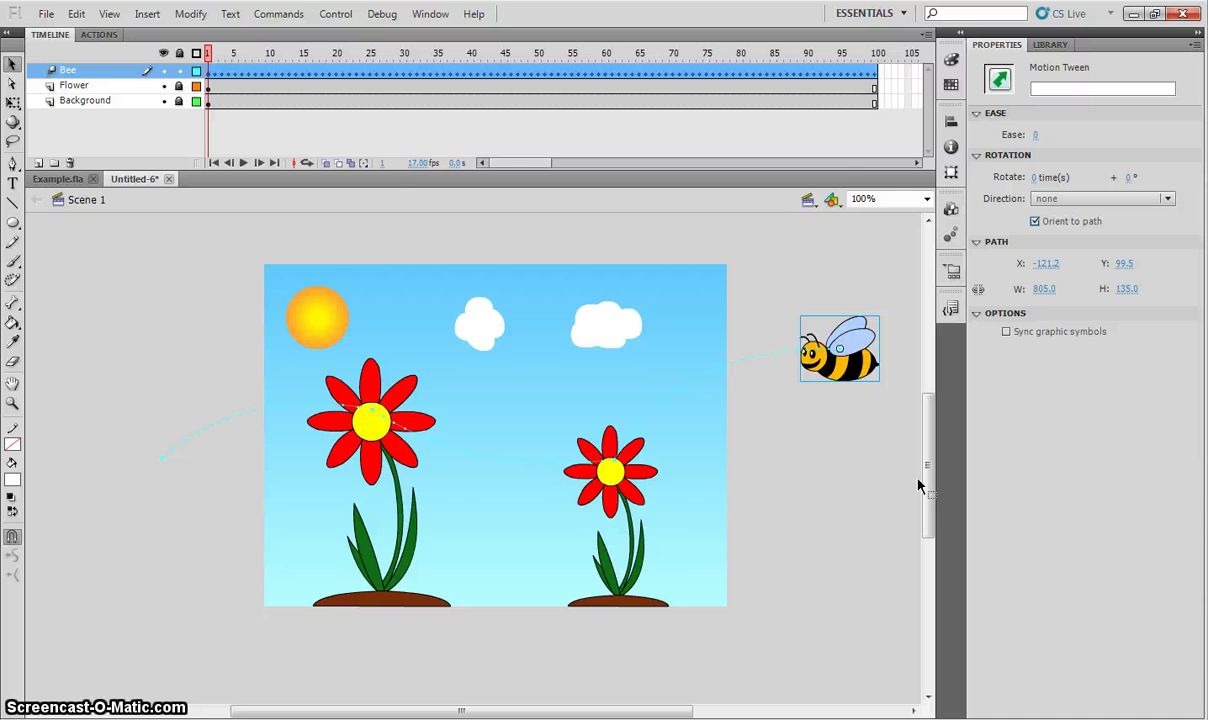
Test-play the animation to check the bee turning along its path
{"action": "key", "text": "ctrl+Return"}
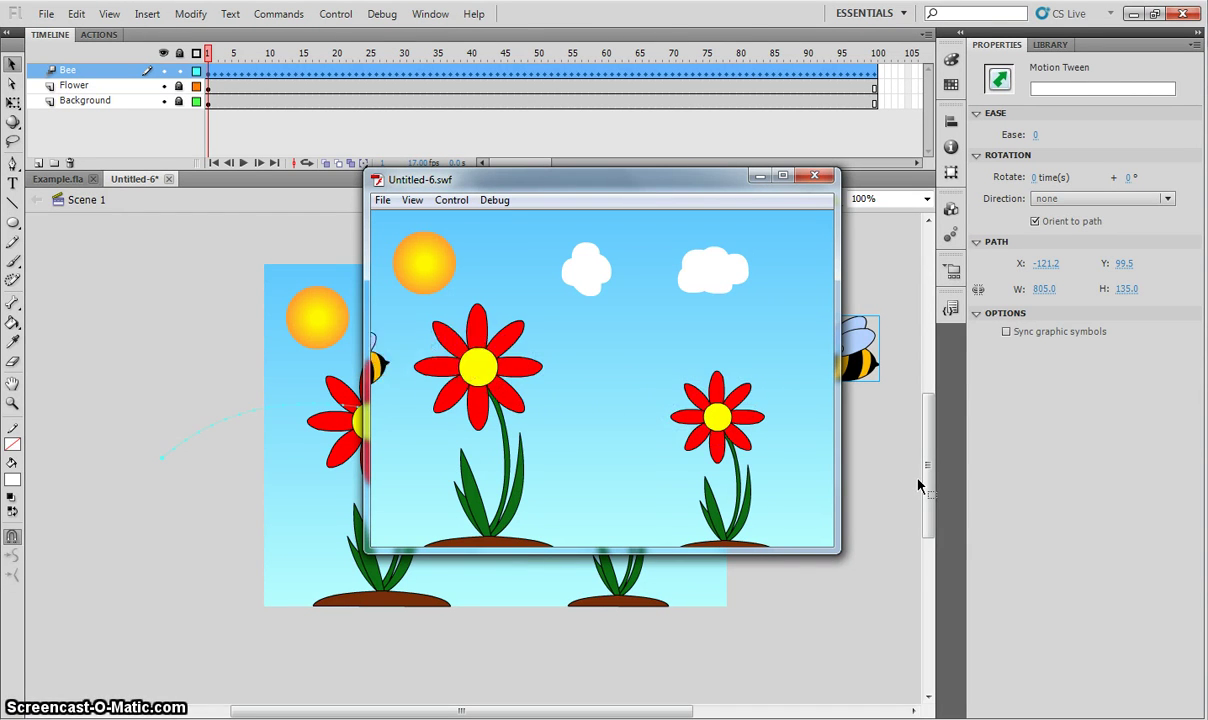
{"action": "left_click", "coordinate": [916, 480]}
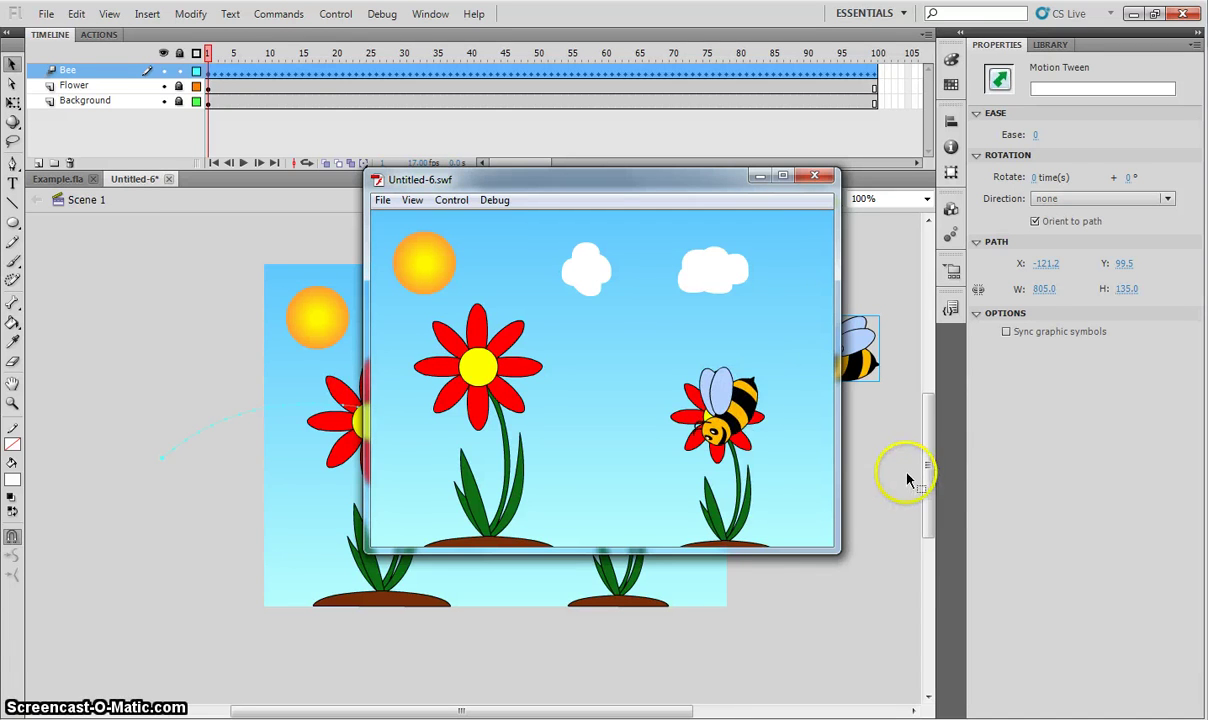
{"action": "left_click", "coordinate": [826, 180]}
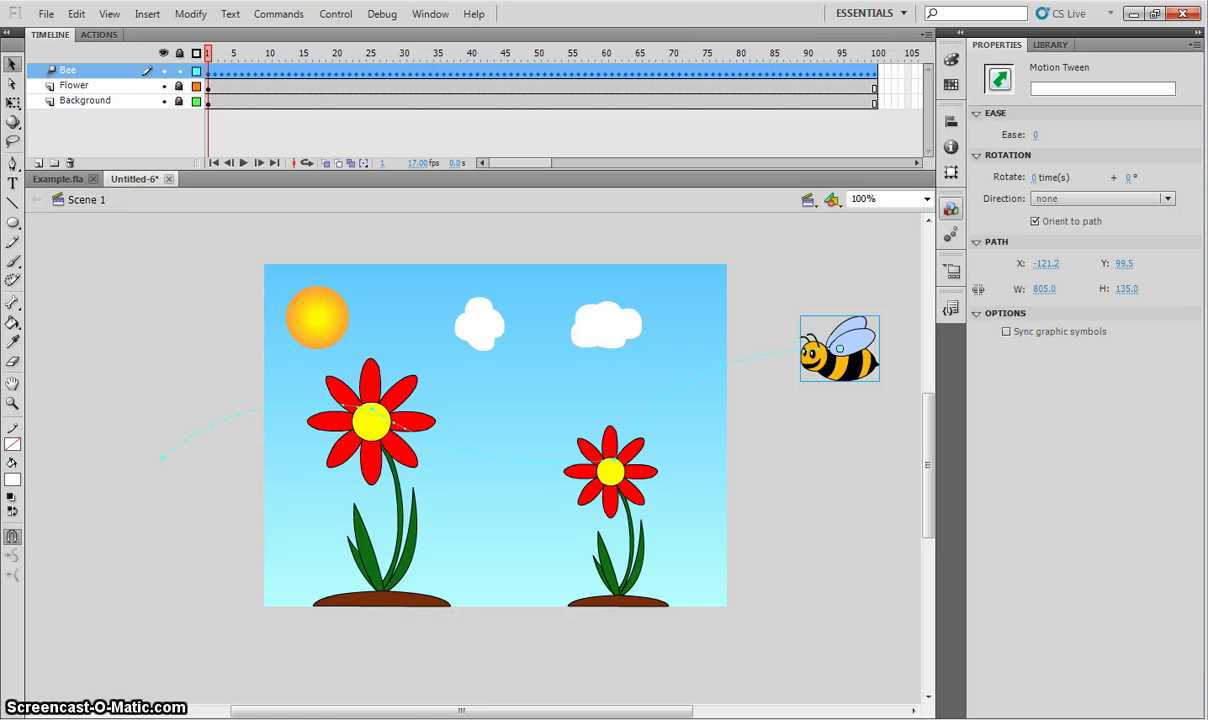
From the Bee folder window, go up to FLASH TUTORIALS and select Helicopter.jpeg
{"action": "mouse_move", "coordinate": [384, 719]}
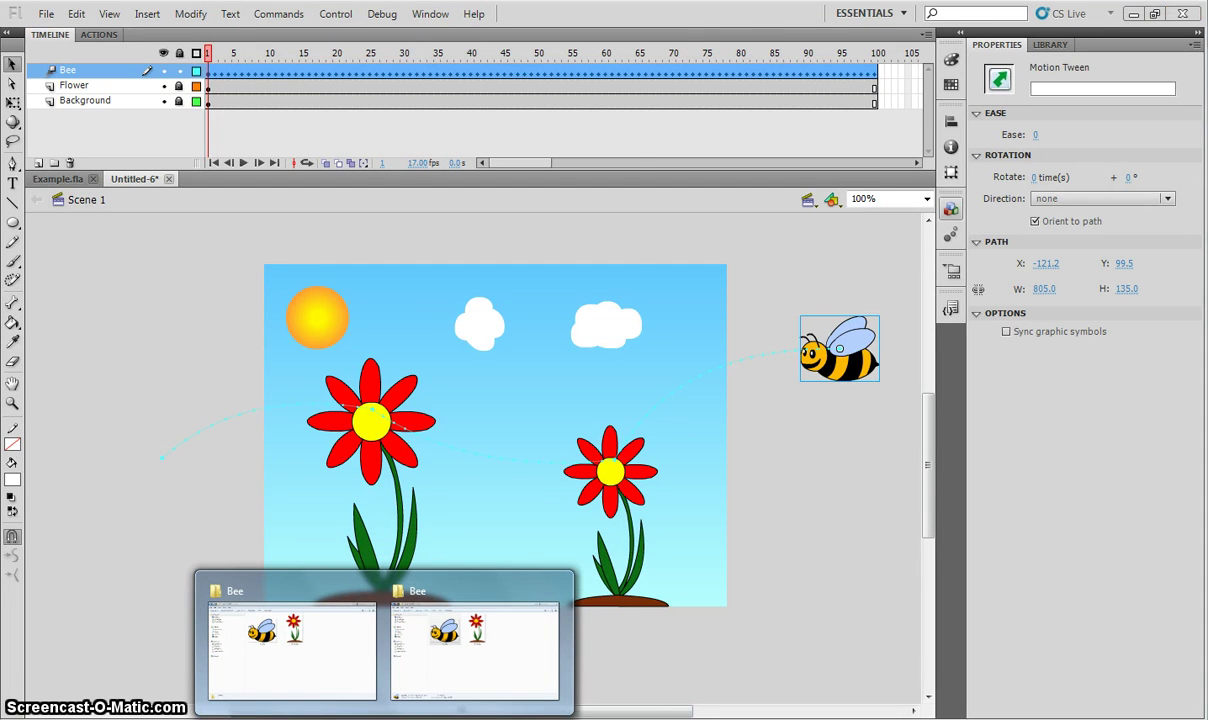
{"action": "left_click", "coordinate": [319, 676]}
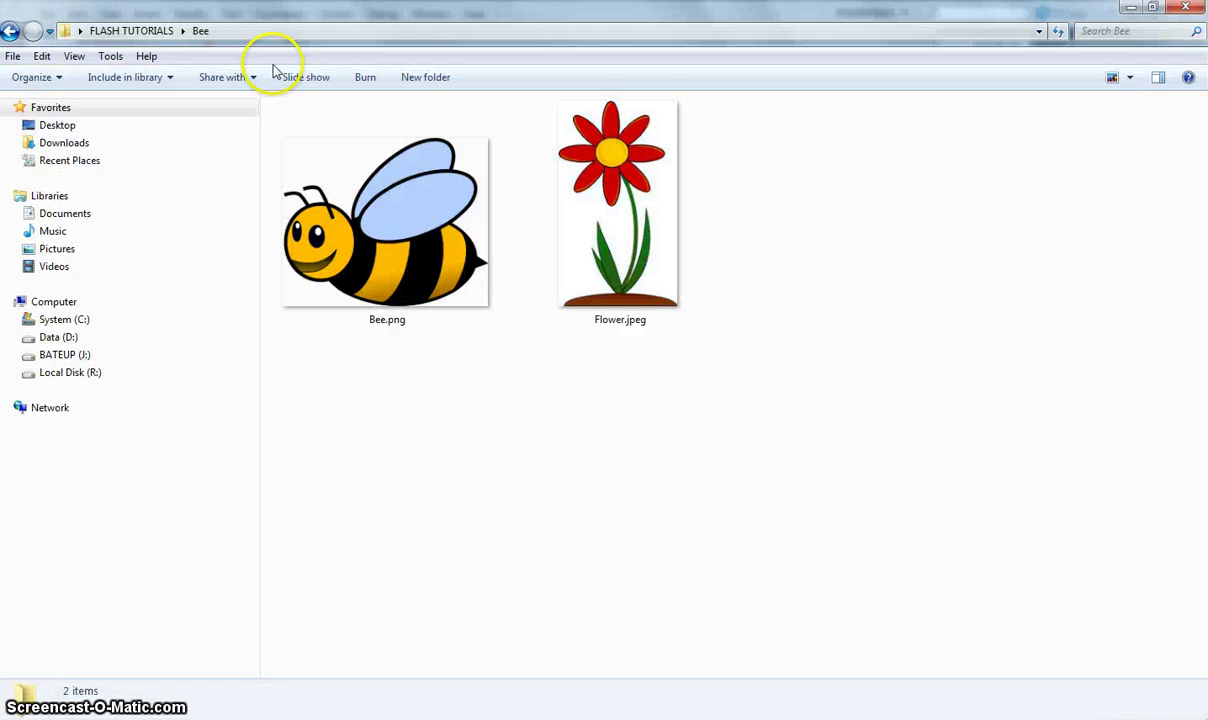
{"action": "left_click", "coordinate": [145, 30]}
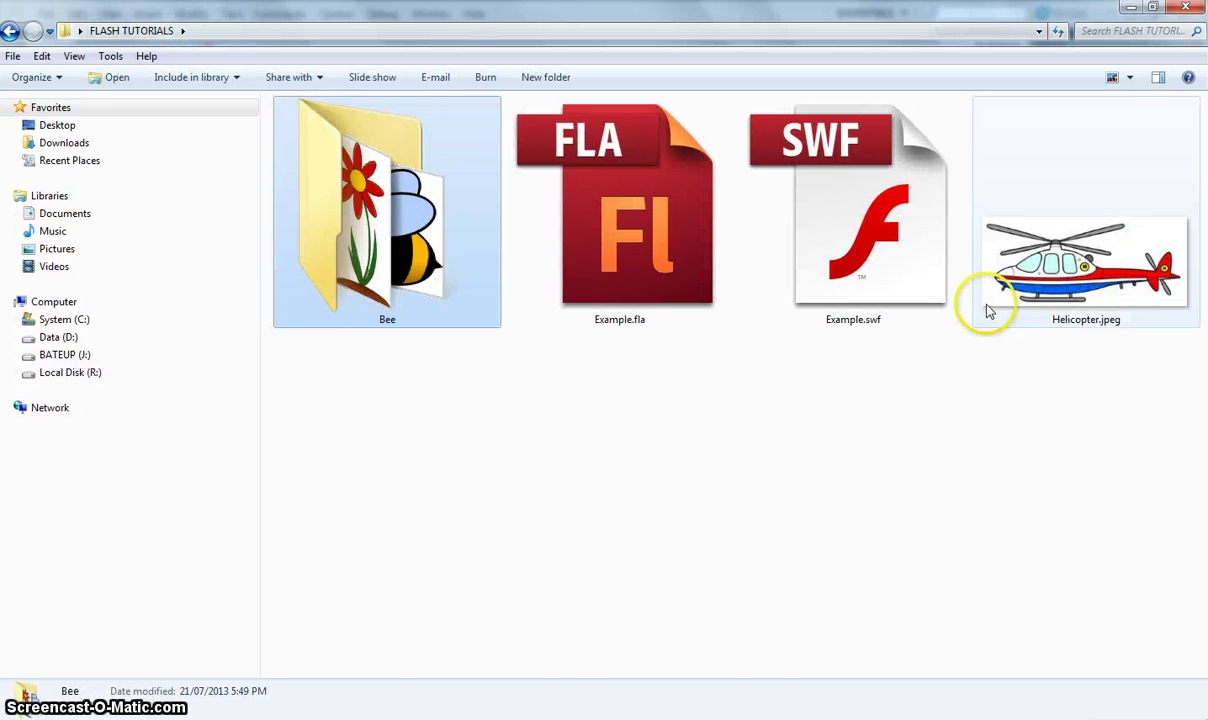
{"action": "left_click", "coordinate": [990, 298]}
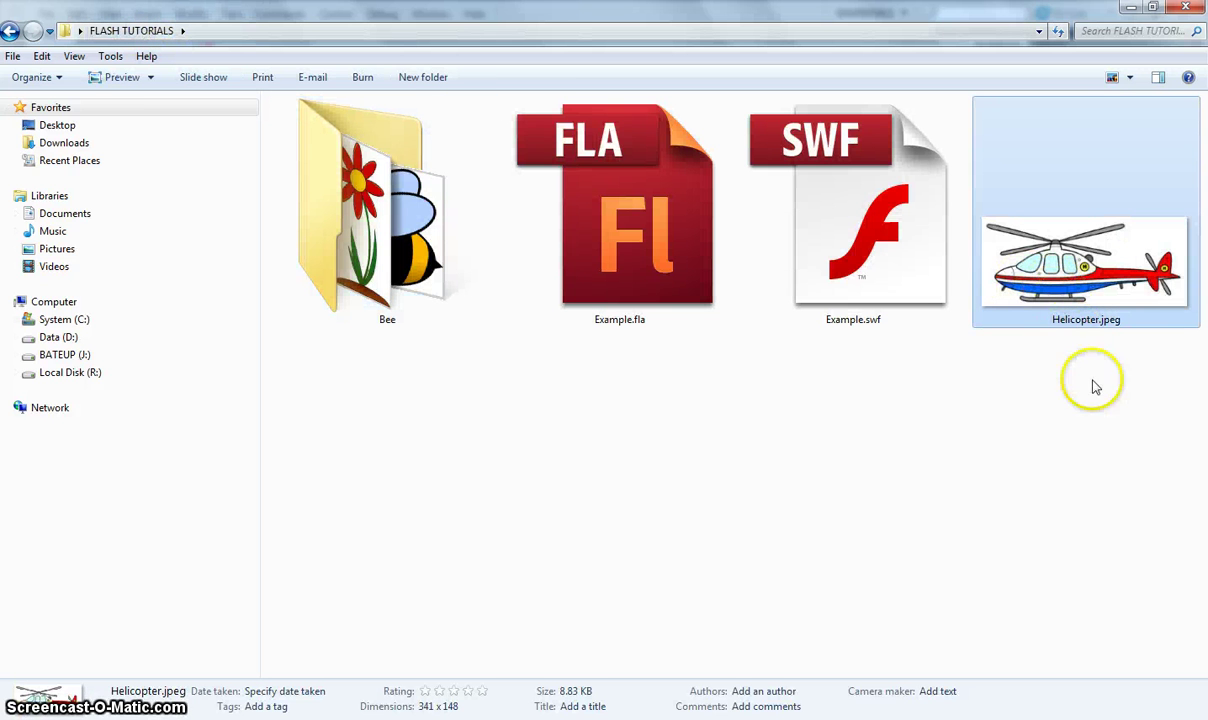